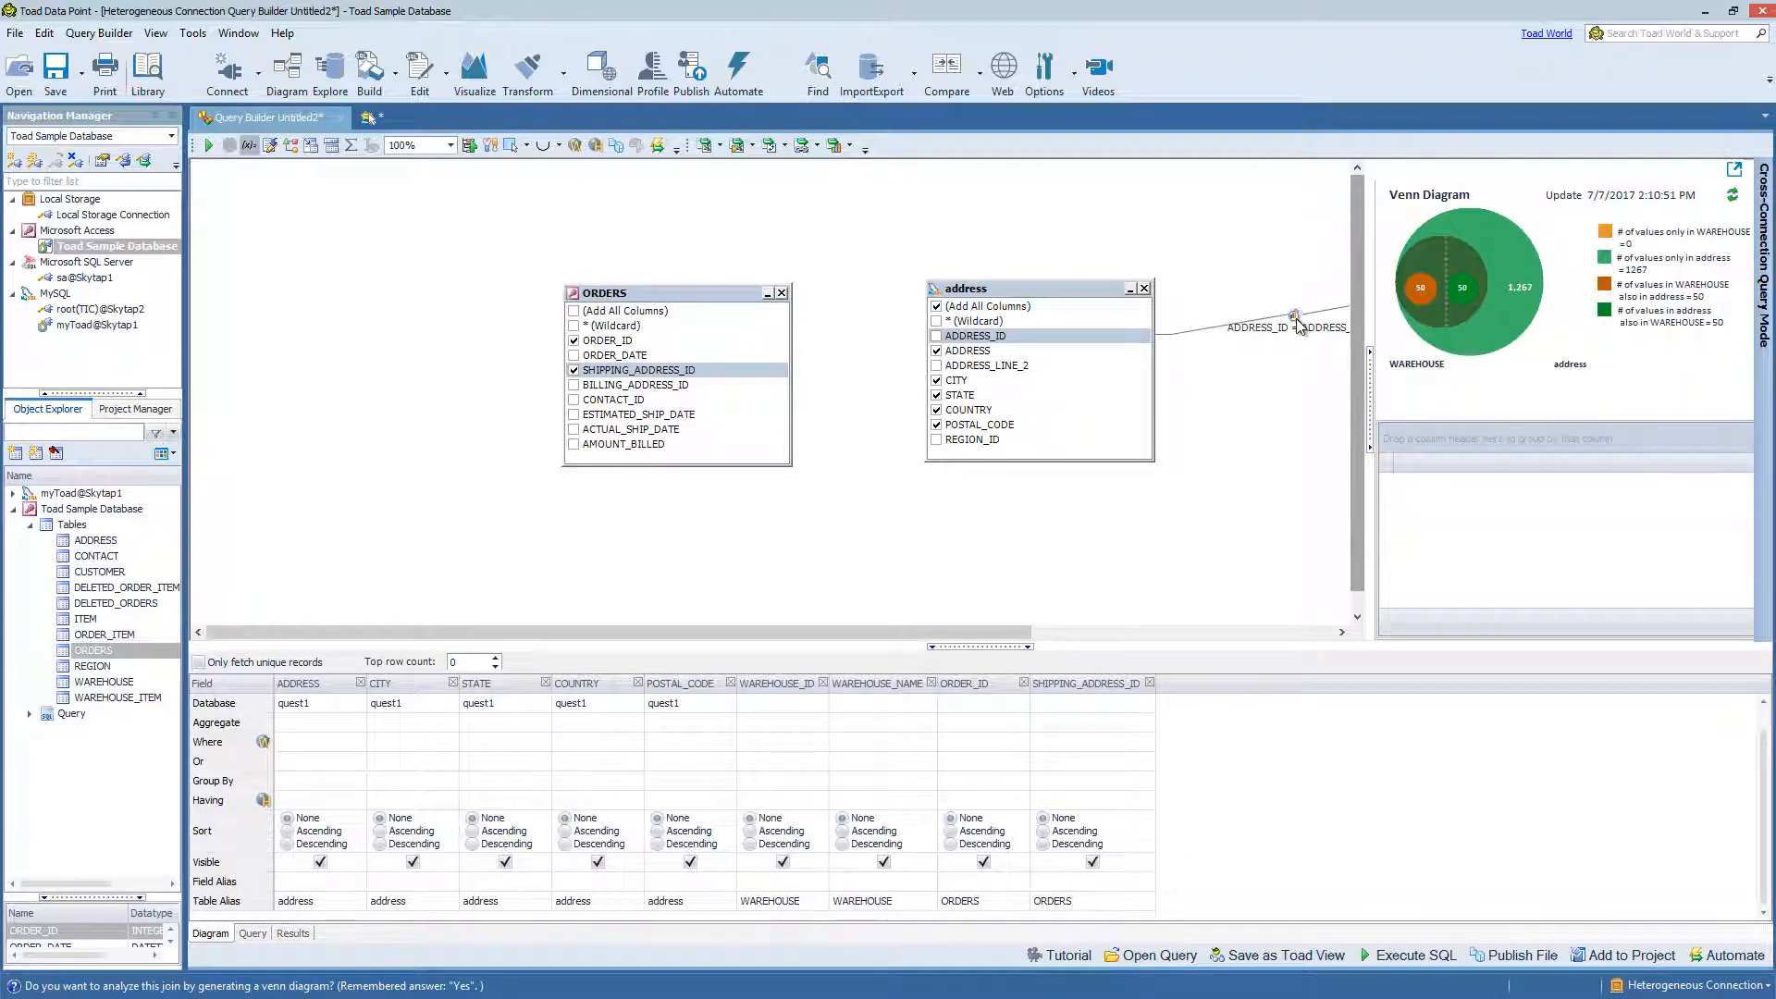
- Review the query's result set and the options for sending its data to other tools
{"action": "left_click", "coordinate": [291, 934]}
{"action": "right_click", "coordinate": [421, 465]}
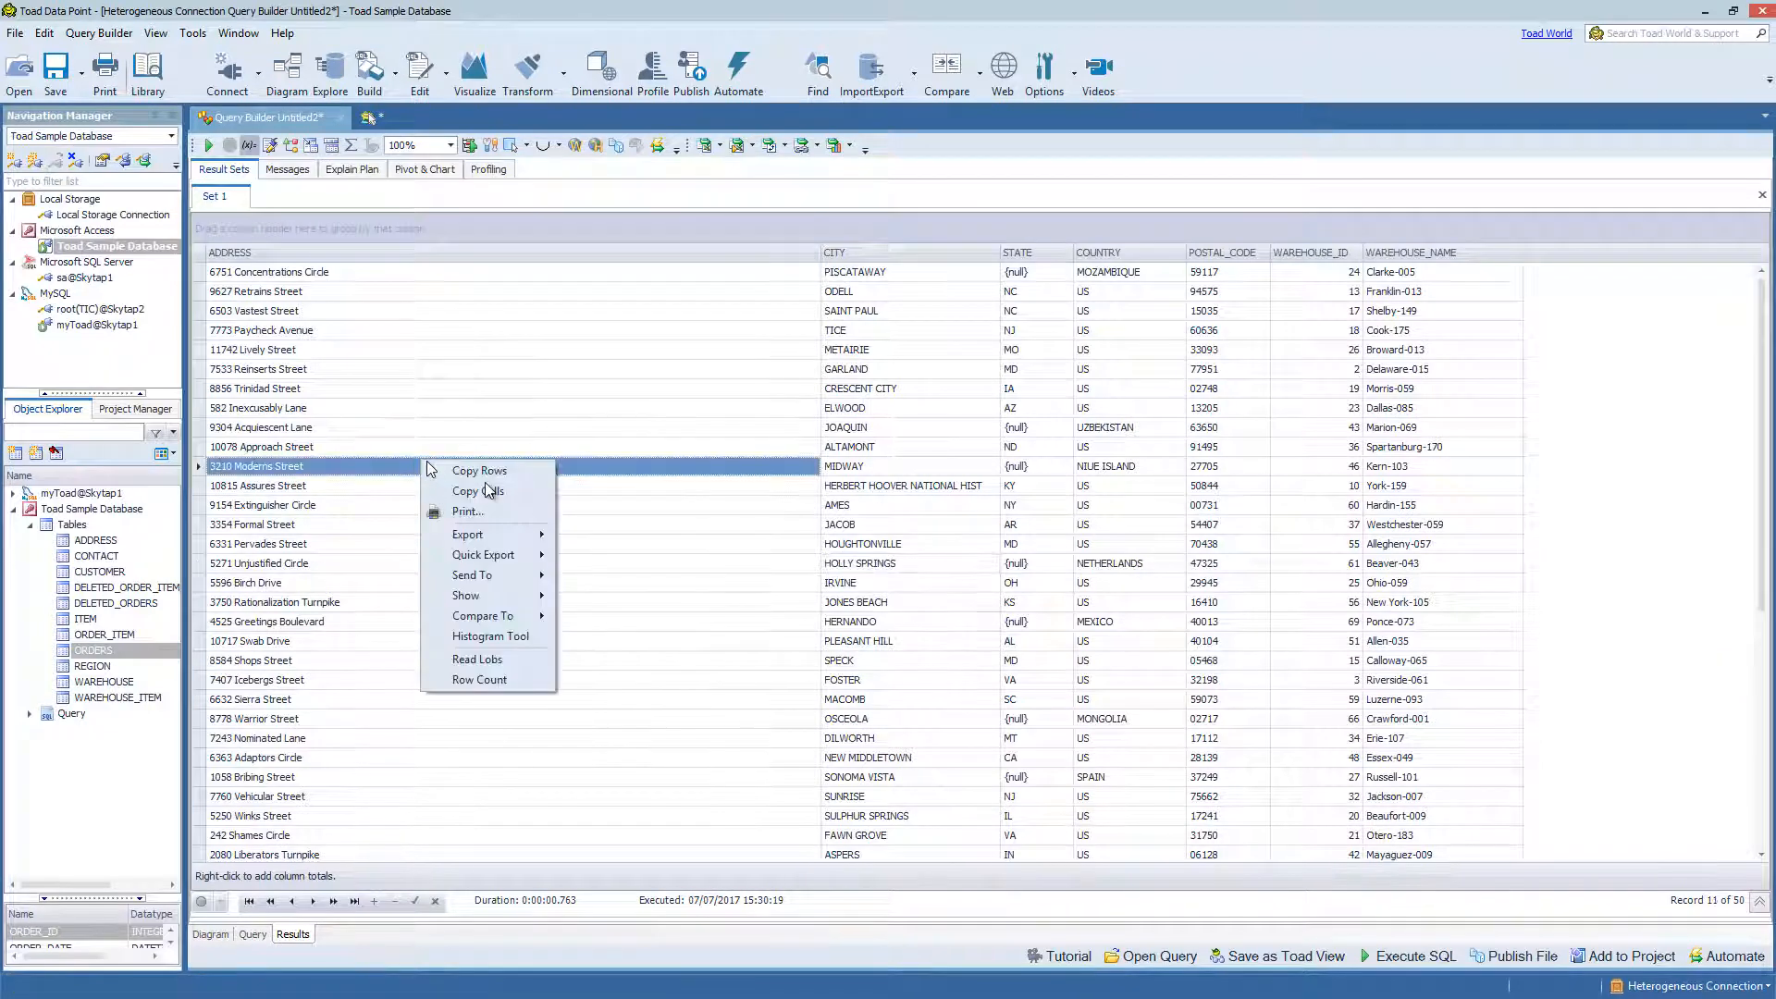
{"action": "mouse_move", "coordinate": [518, 581]}
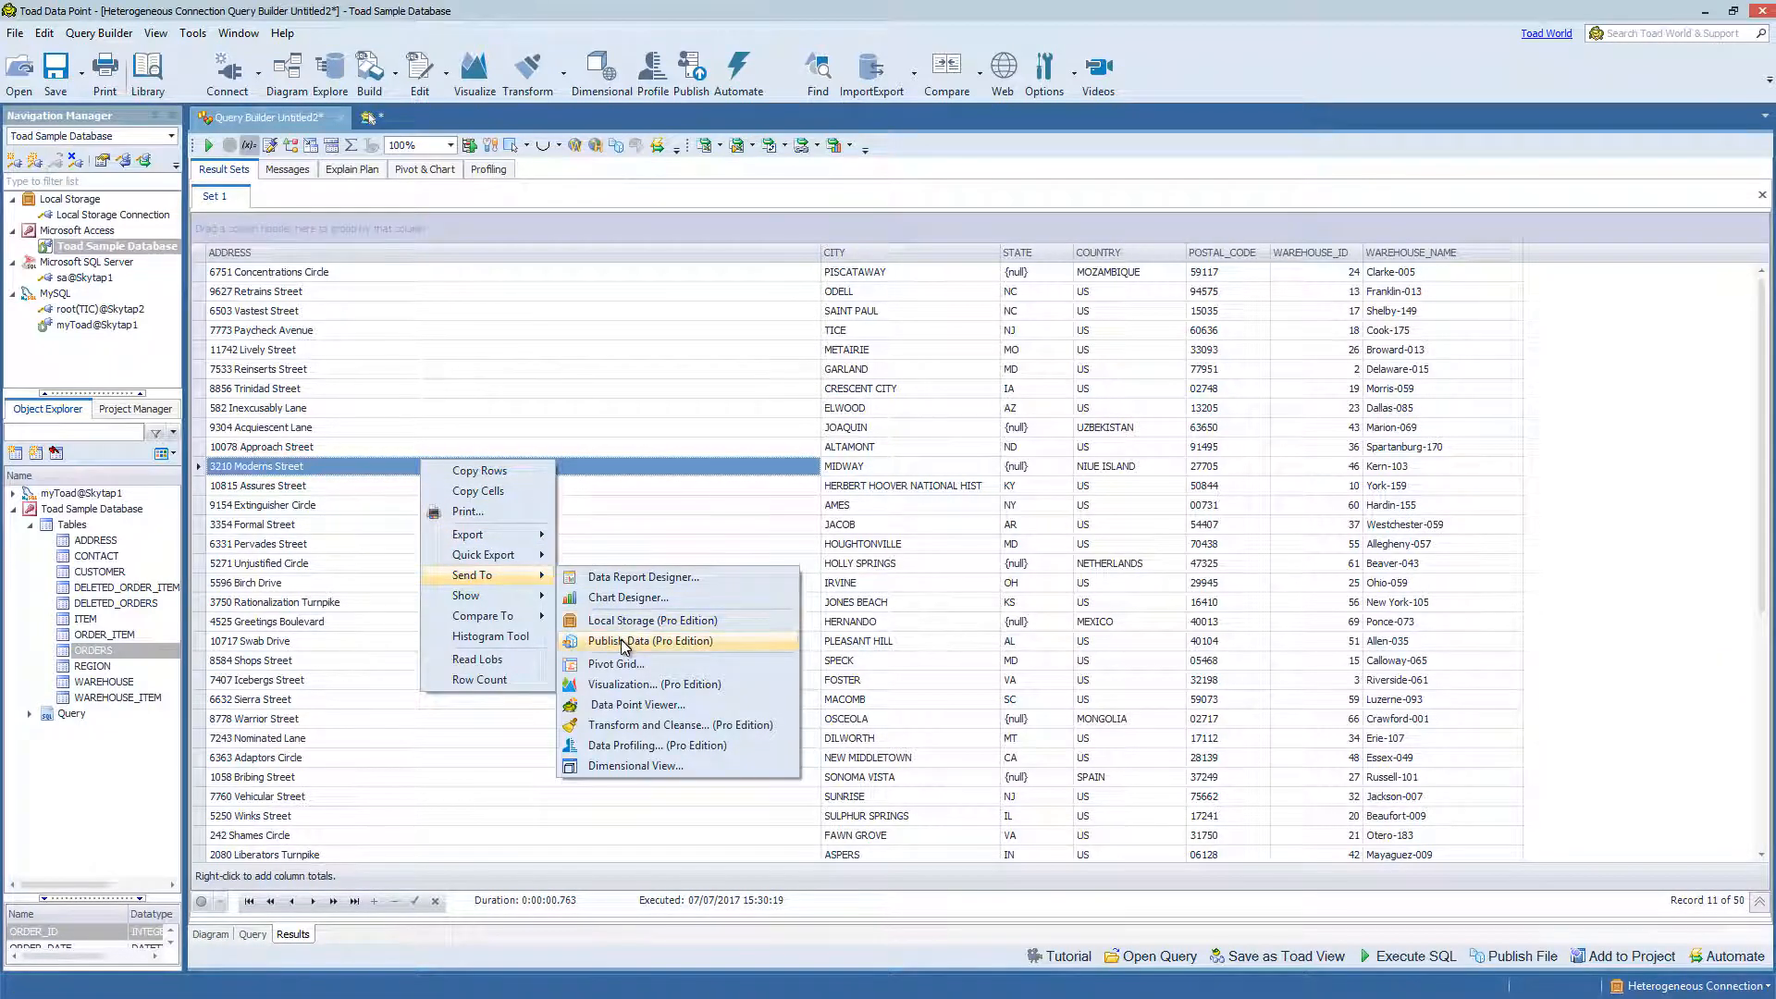
{"action": "left_click", "coordinate": [988, 597]}
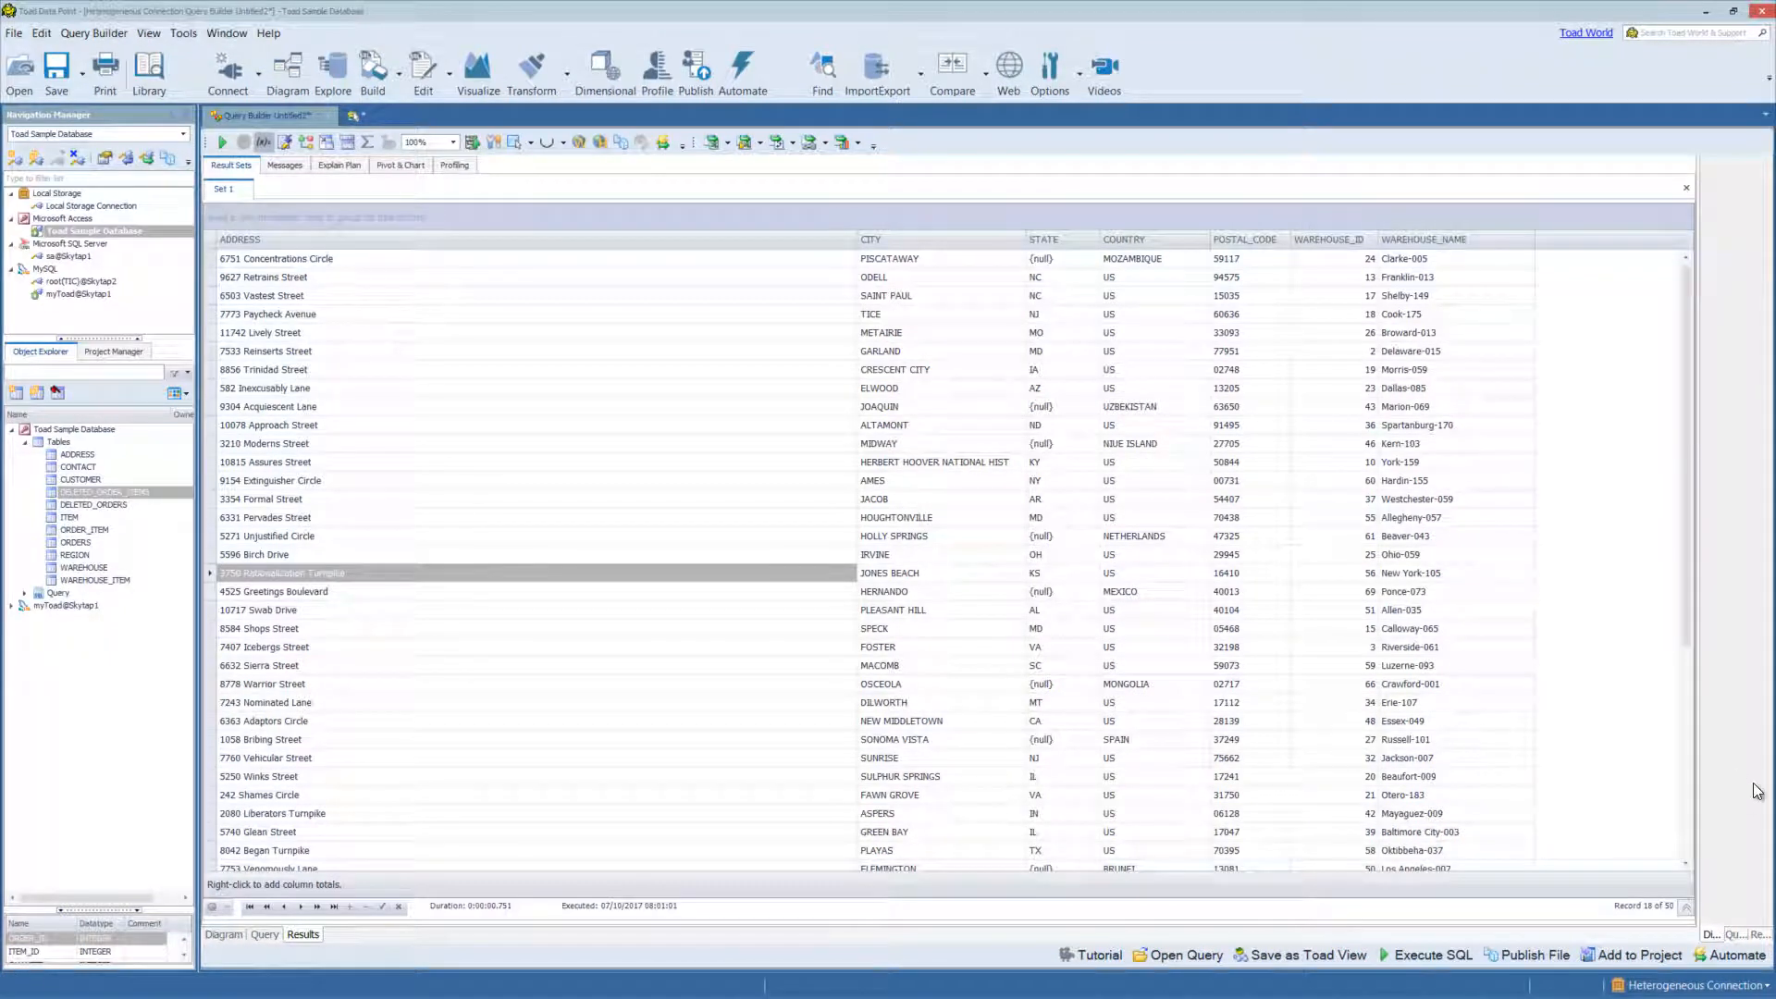
{"action": "right_click", "coordinate": [76, 496]}
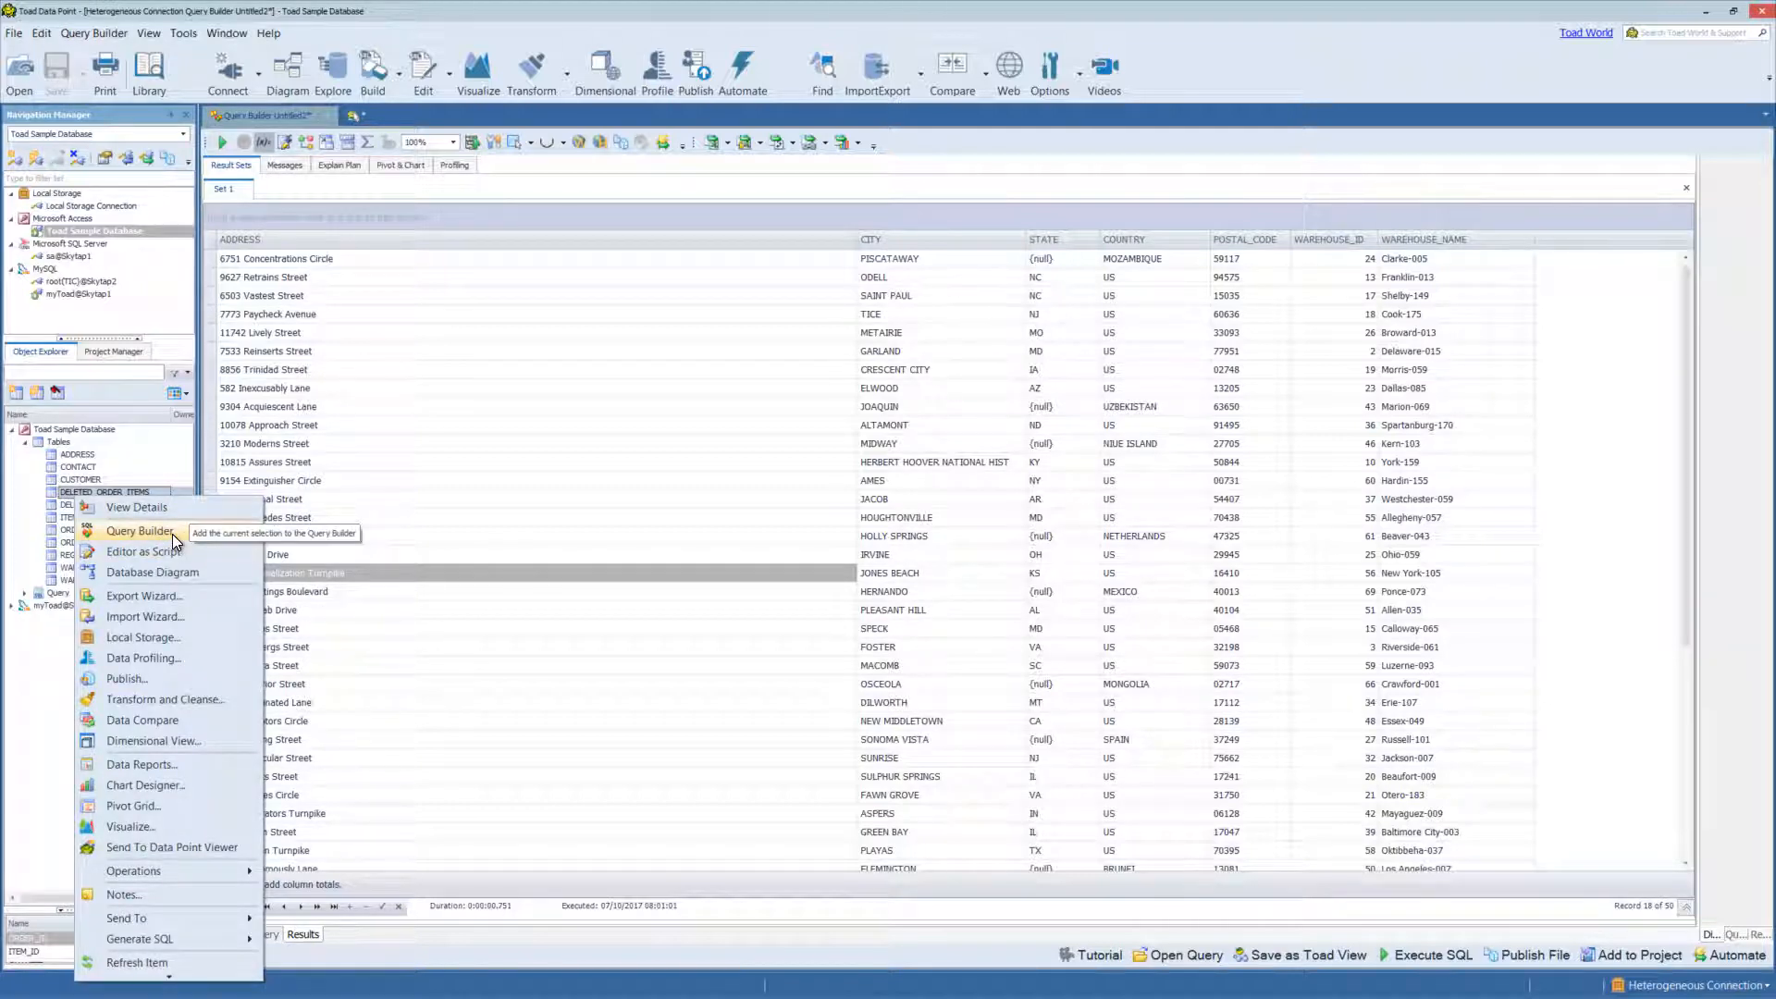
{"action": "left_click", "coordinate": [188, 29]}
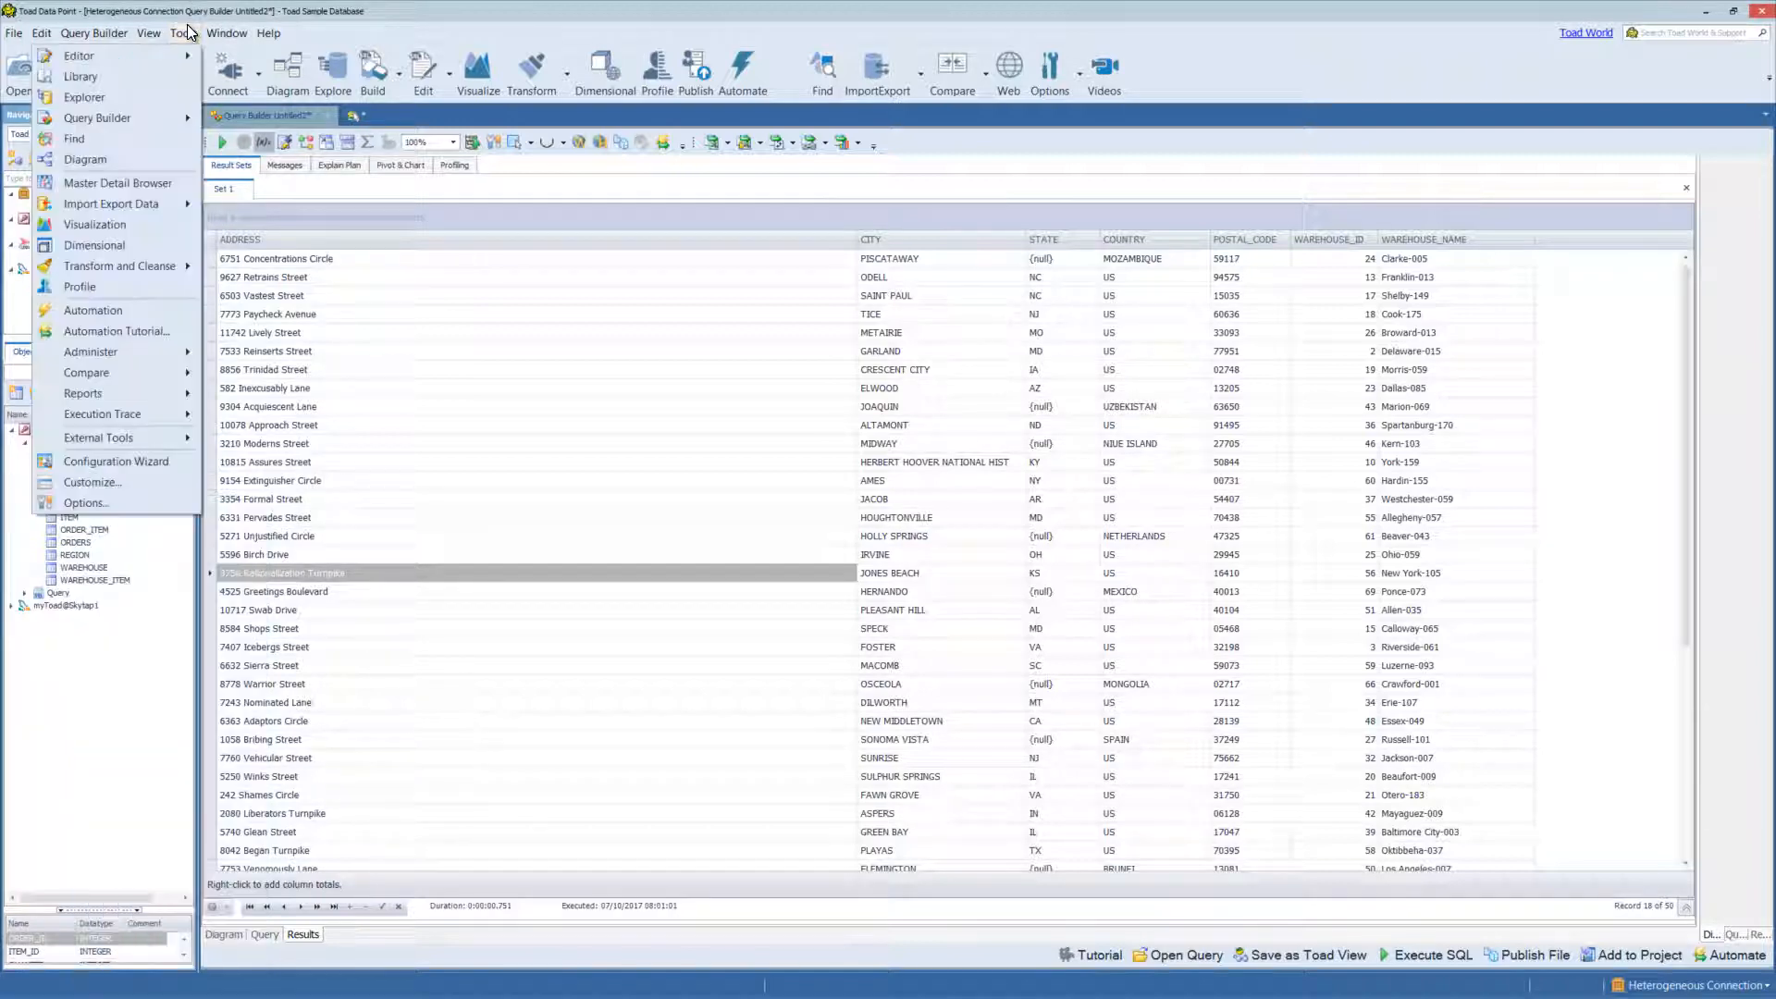
{"action": "left_click", "coordinate": [332, 74]}
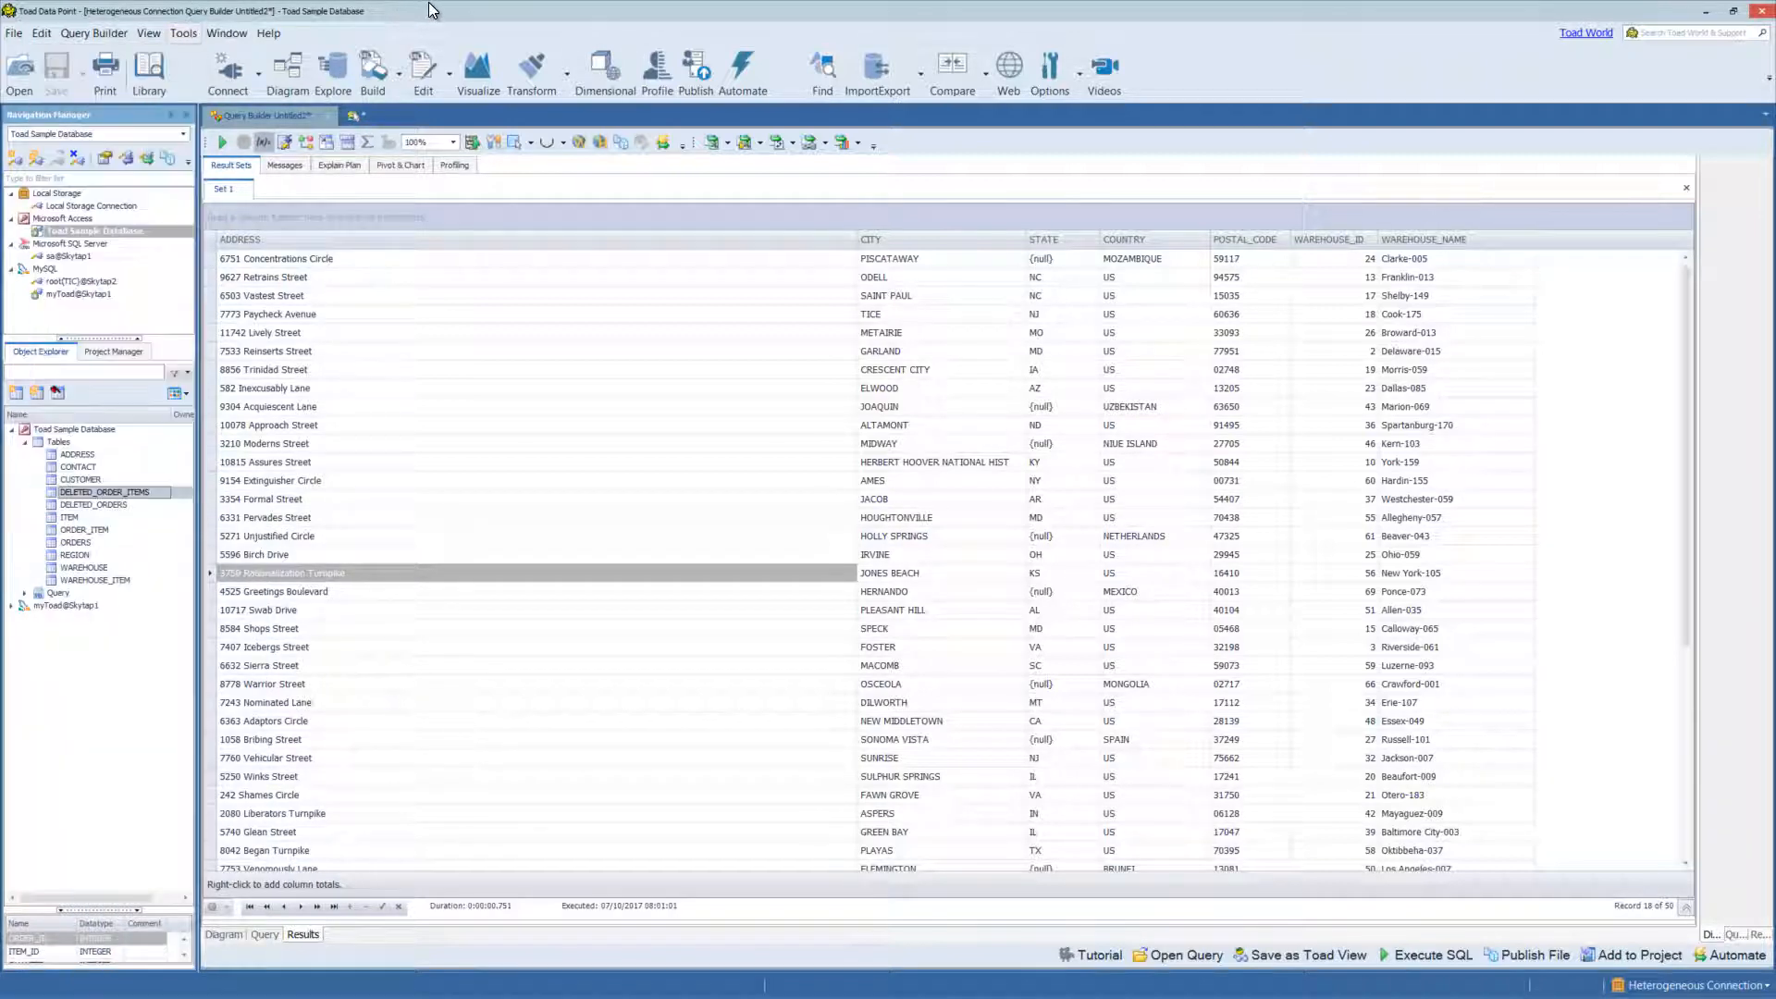
- Create a new standard Query Builder document and add the WAREHOUSE table from Toad Sample Database to its diagram
{"action": "left_click", "coordinate": [396, 74]}
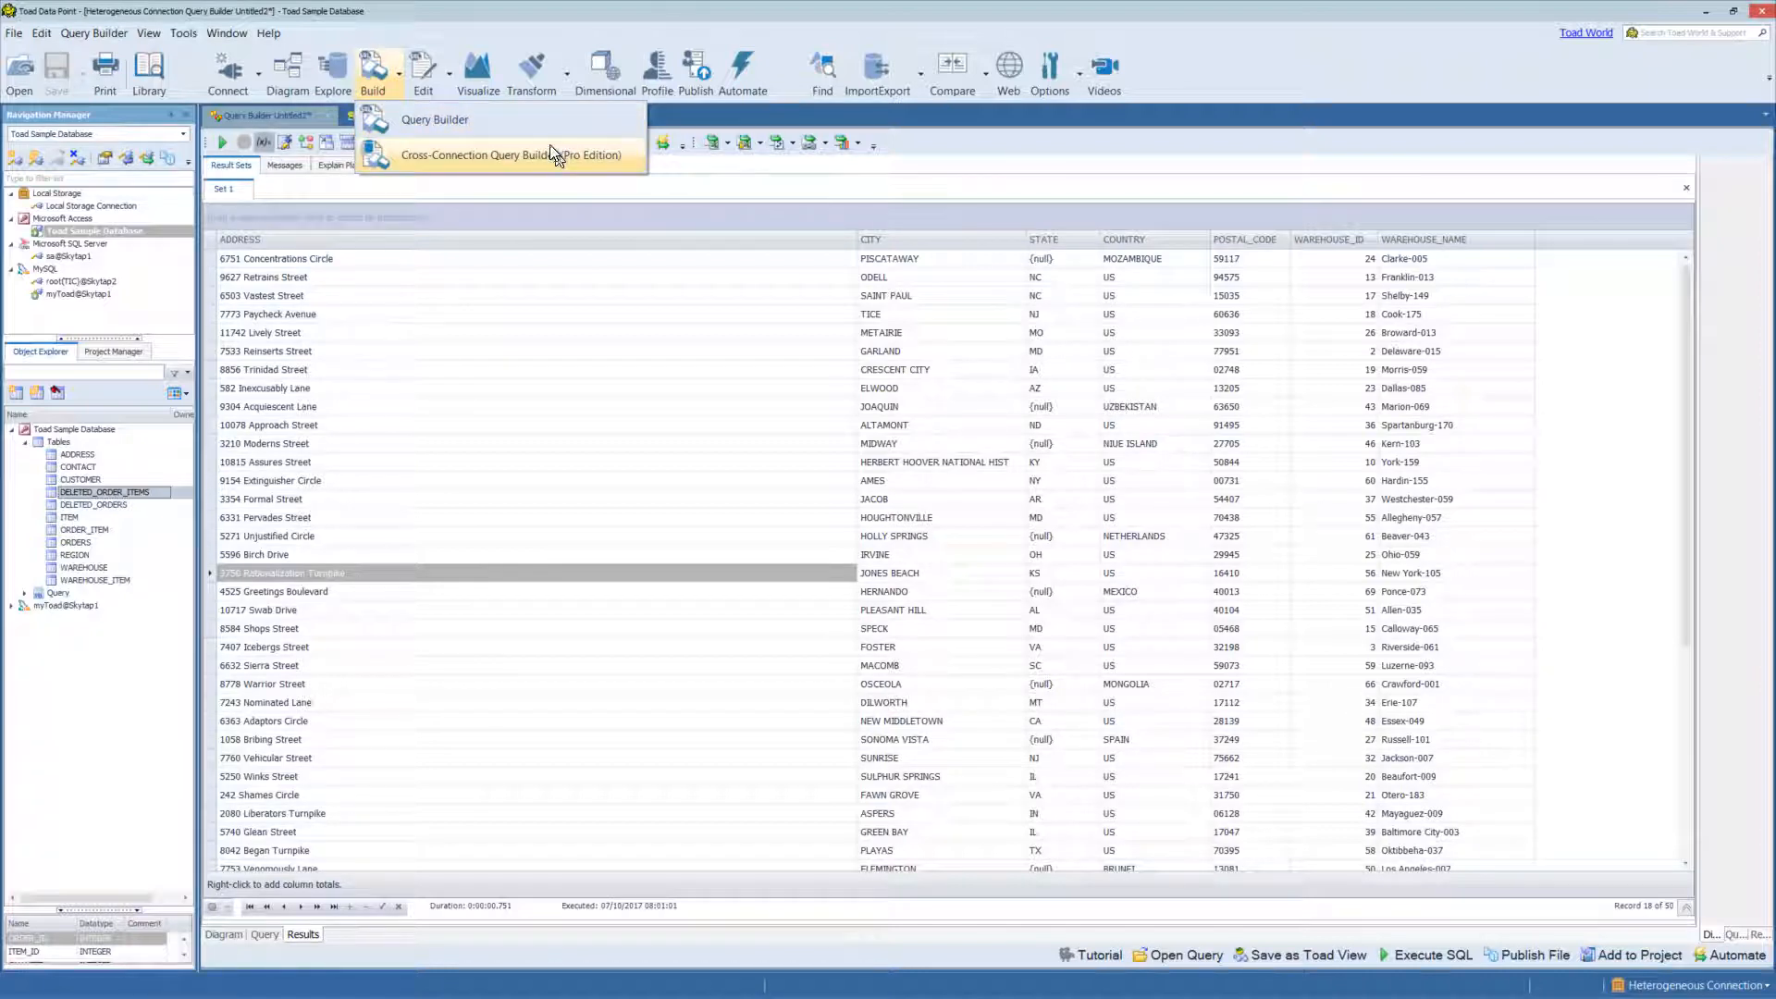
{"action": "left_click", "coordinate": [530, 130]}
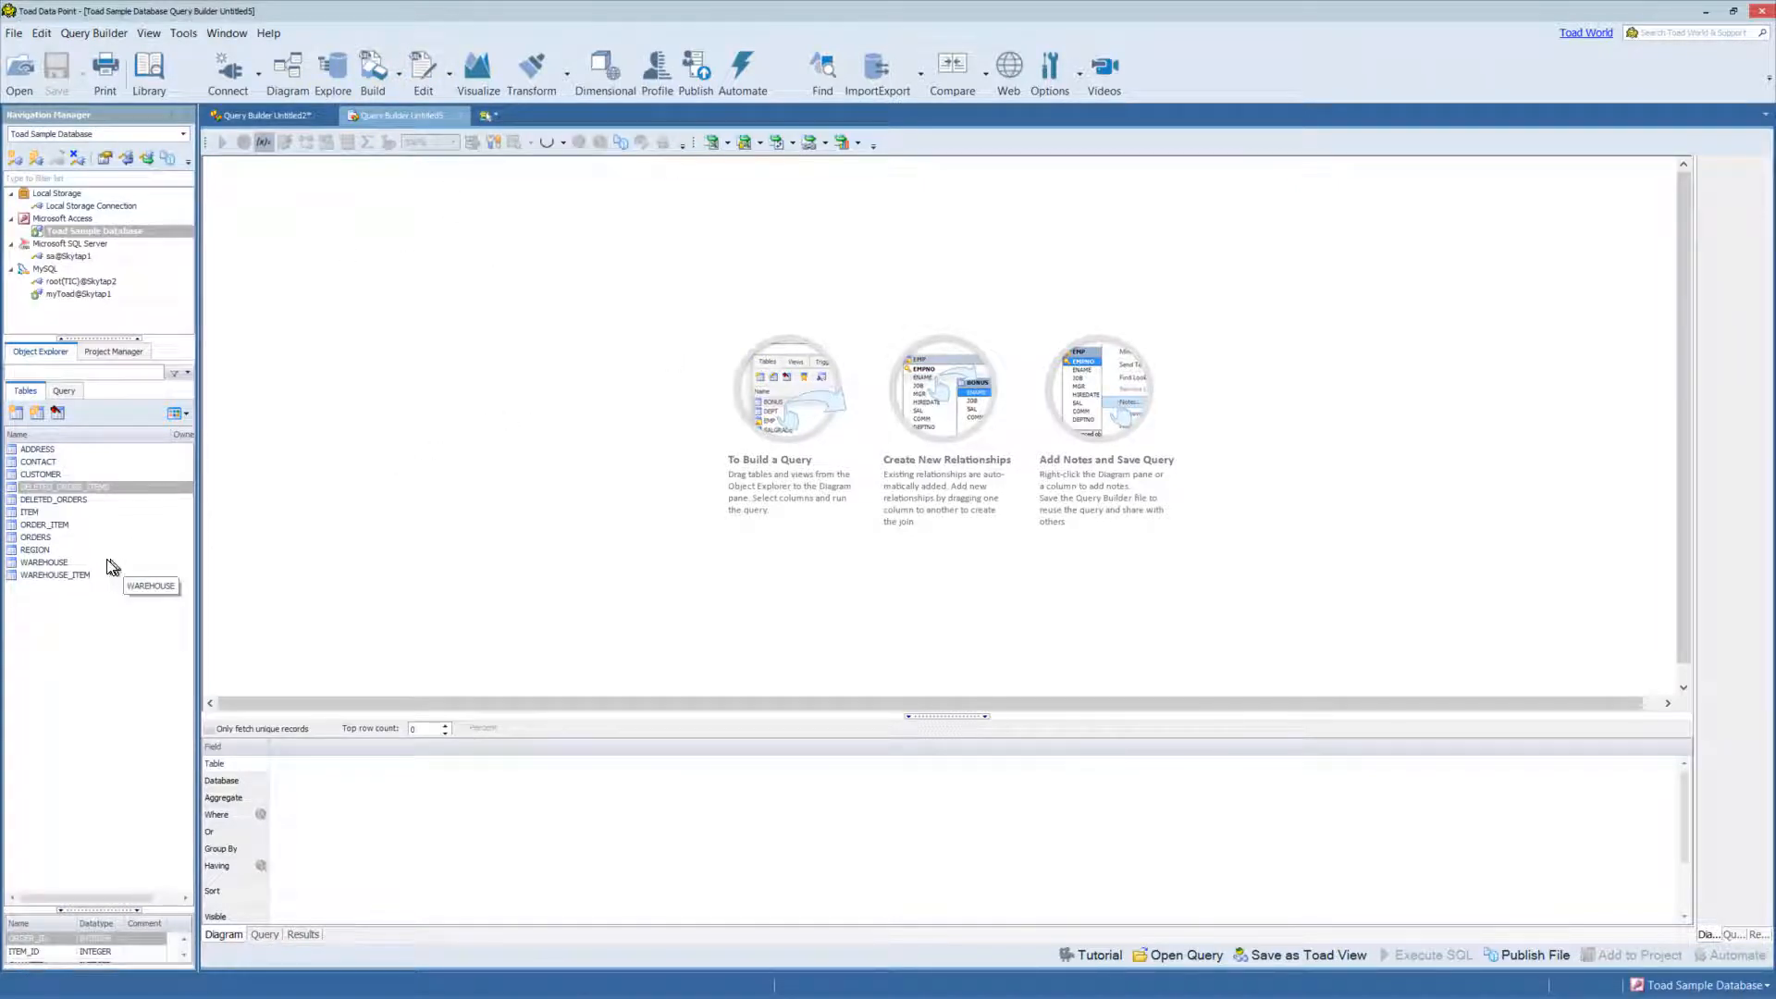
{"action": "left_click", "coordinate": [60, 561]}
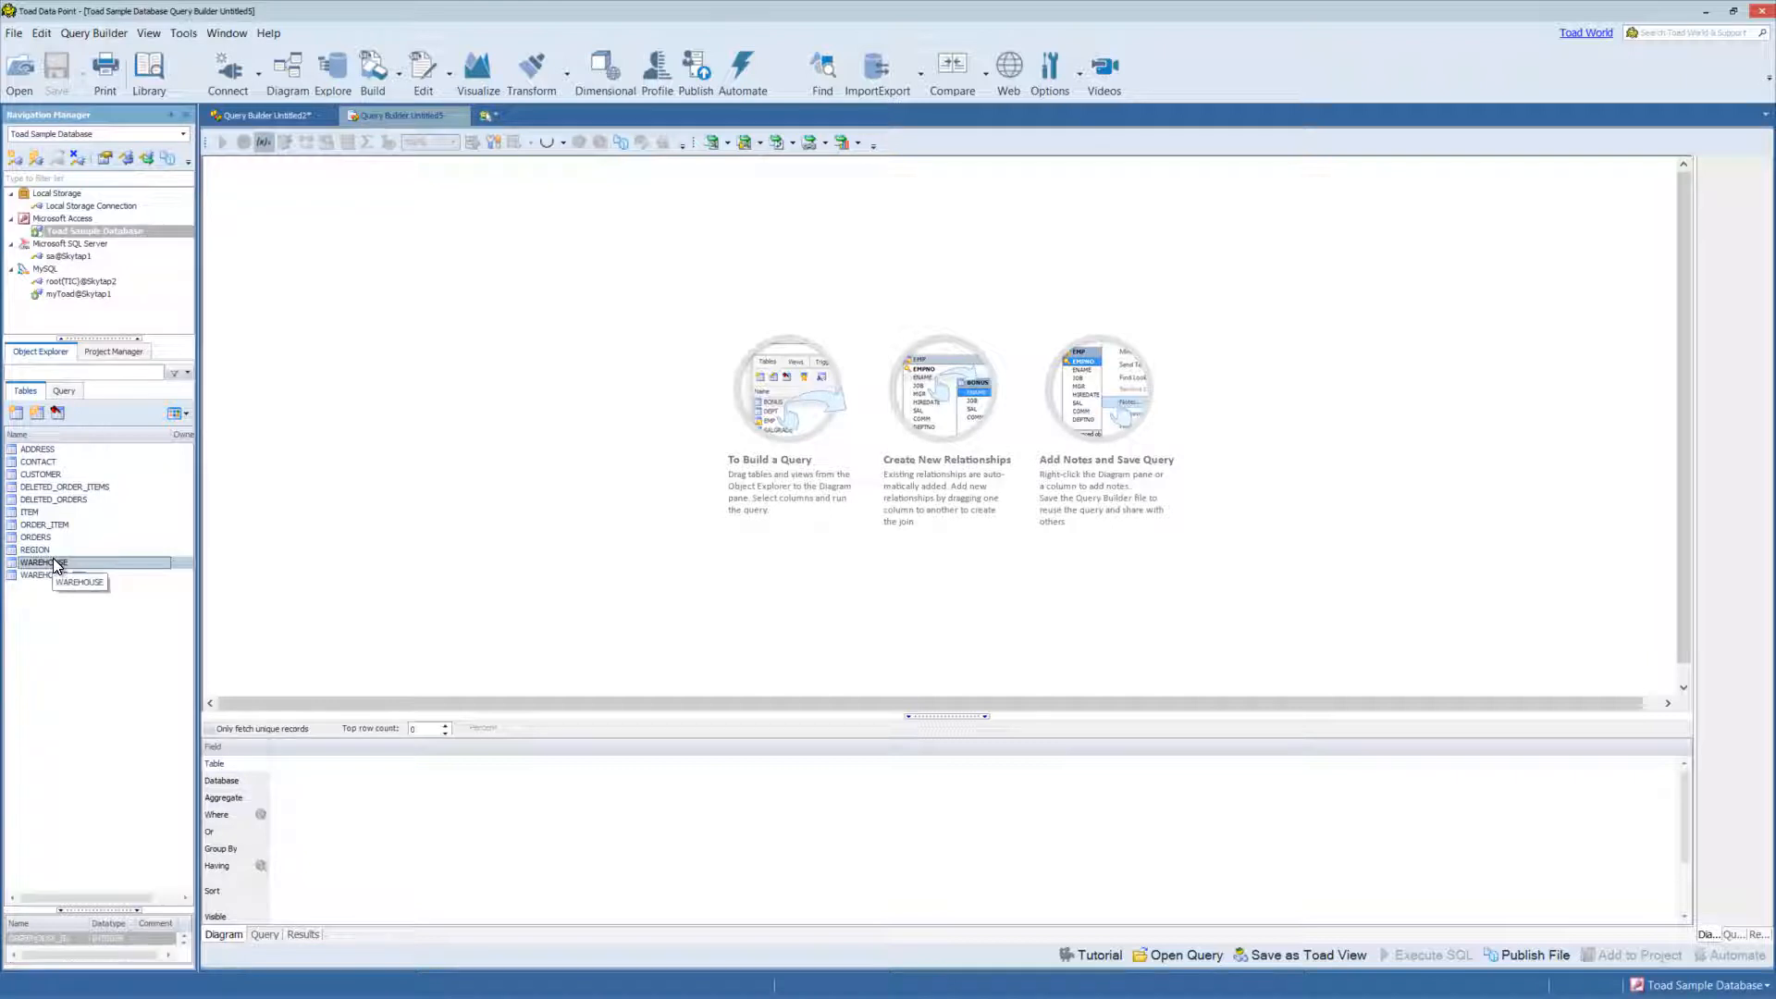
{"action": "left_click_drag", "start_coordinate": [53, 561], "coordinate": [646, 297]}
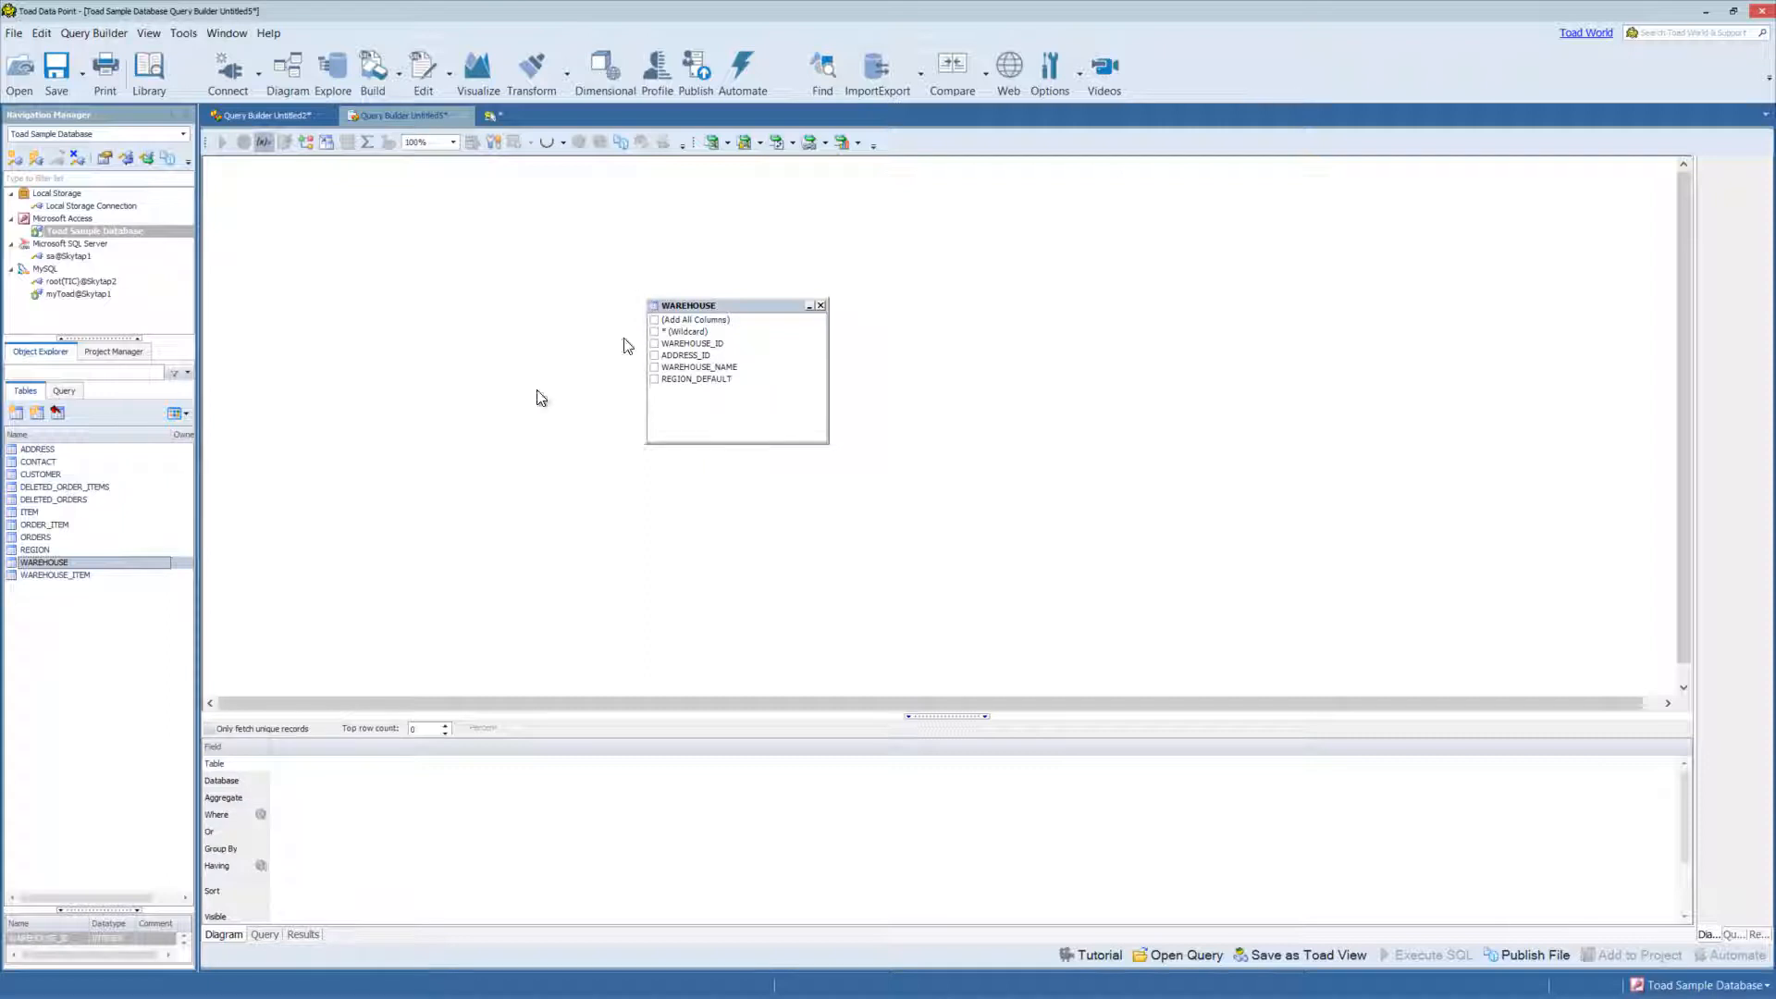
- Add the address table from the myToad@Skytap1 connection's quest1 database to the diagram and move the WAREHOUSE table clear of it
{"action": "left_click", "coordinate": [185, 137]}
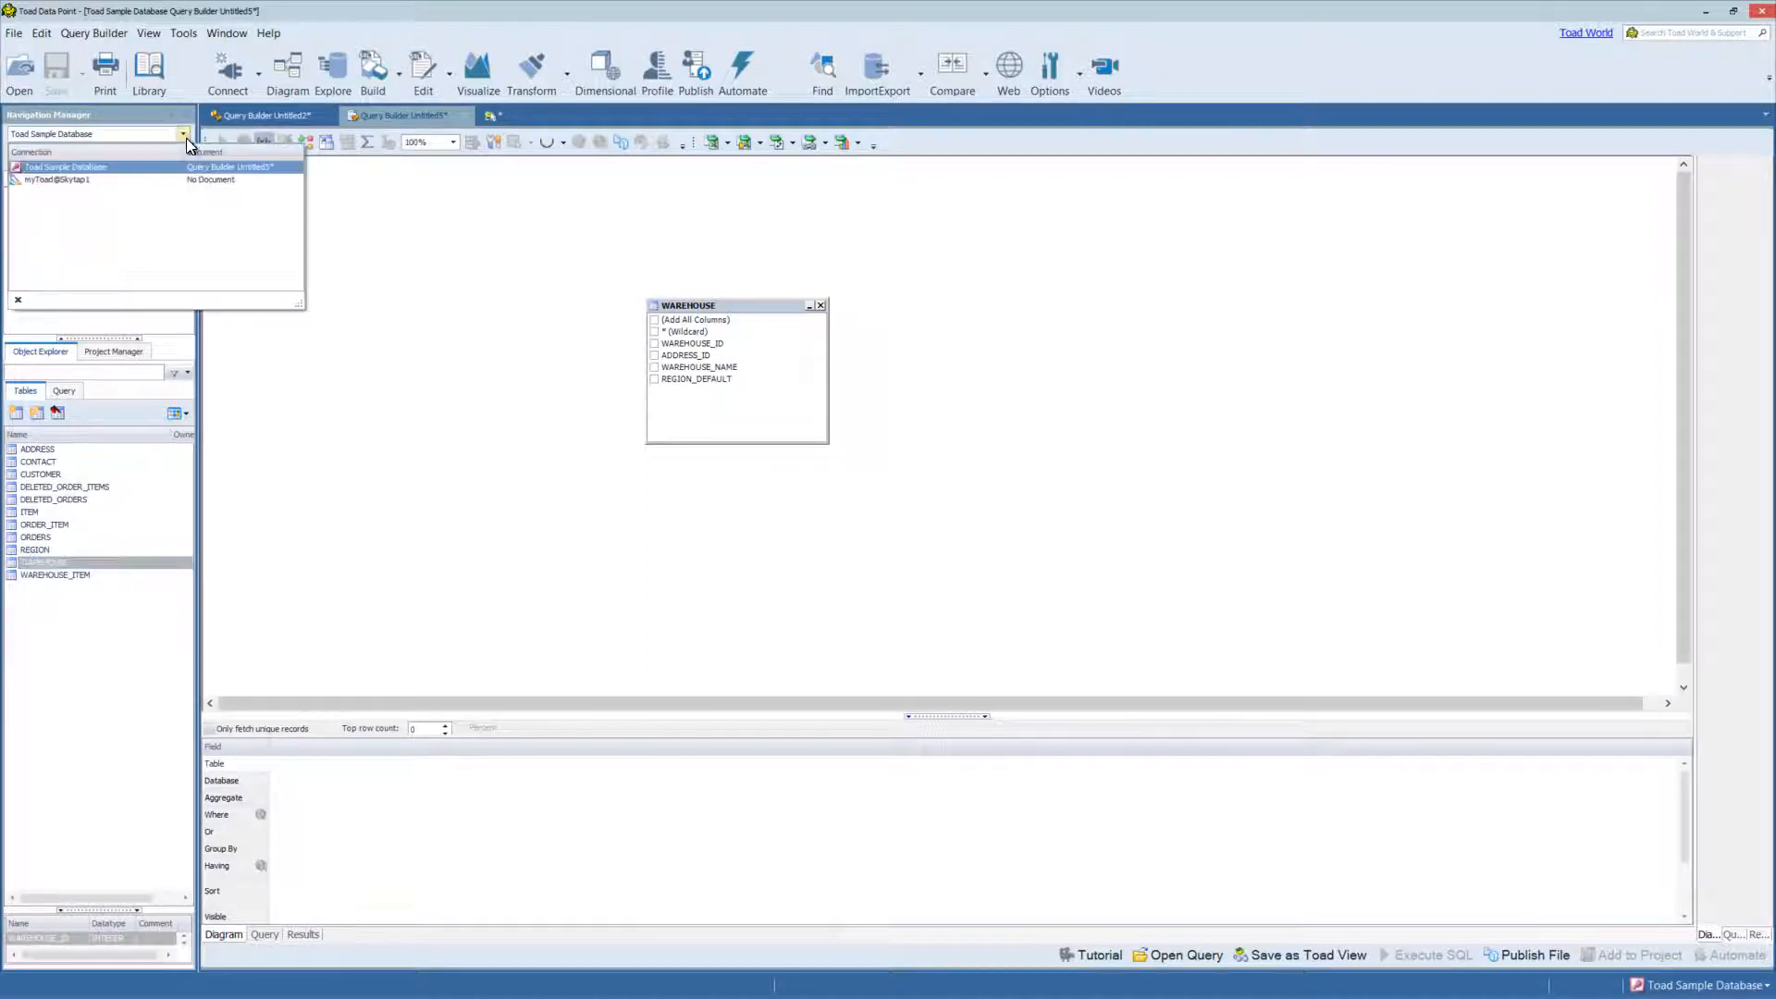
{"action": "left_click", "coordinate": [91, 180]}
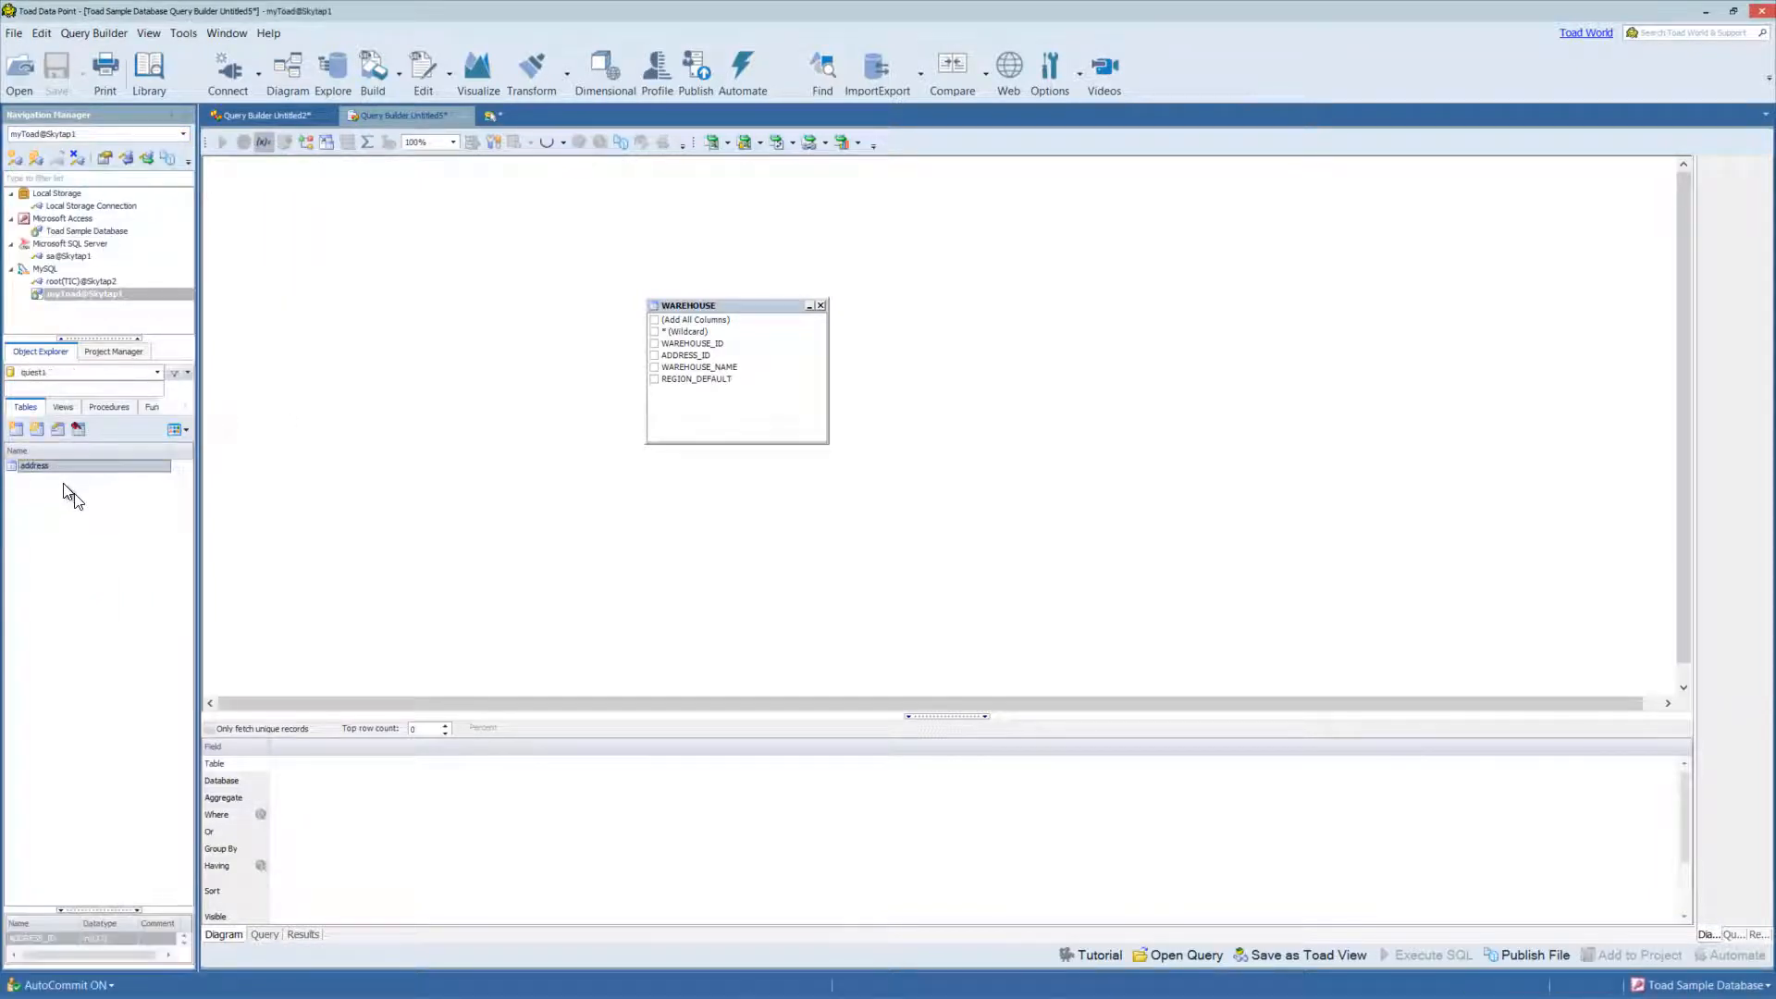
{"action": "left_click_drag", "start_coordinate": [50, 472], "coordinate": [466, 302]}
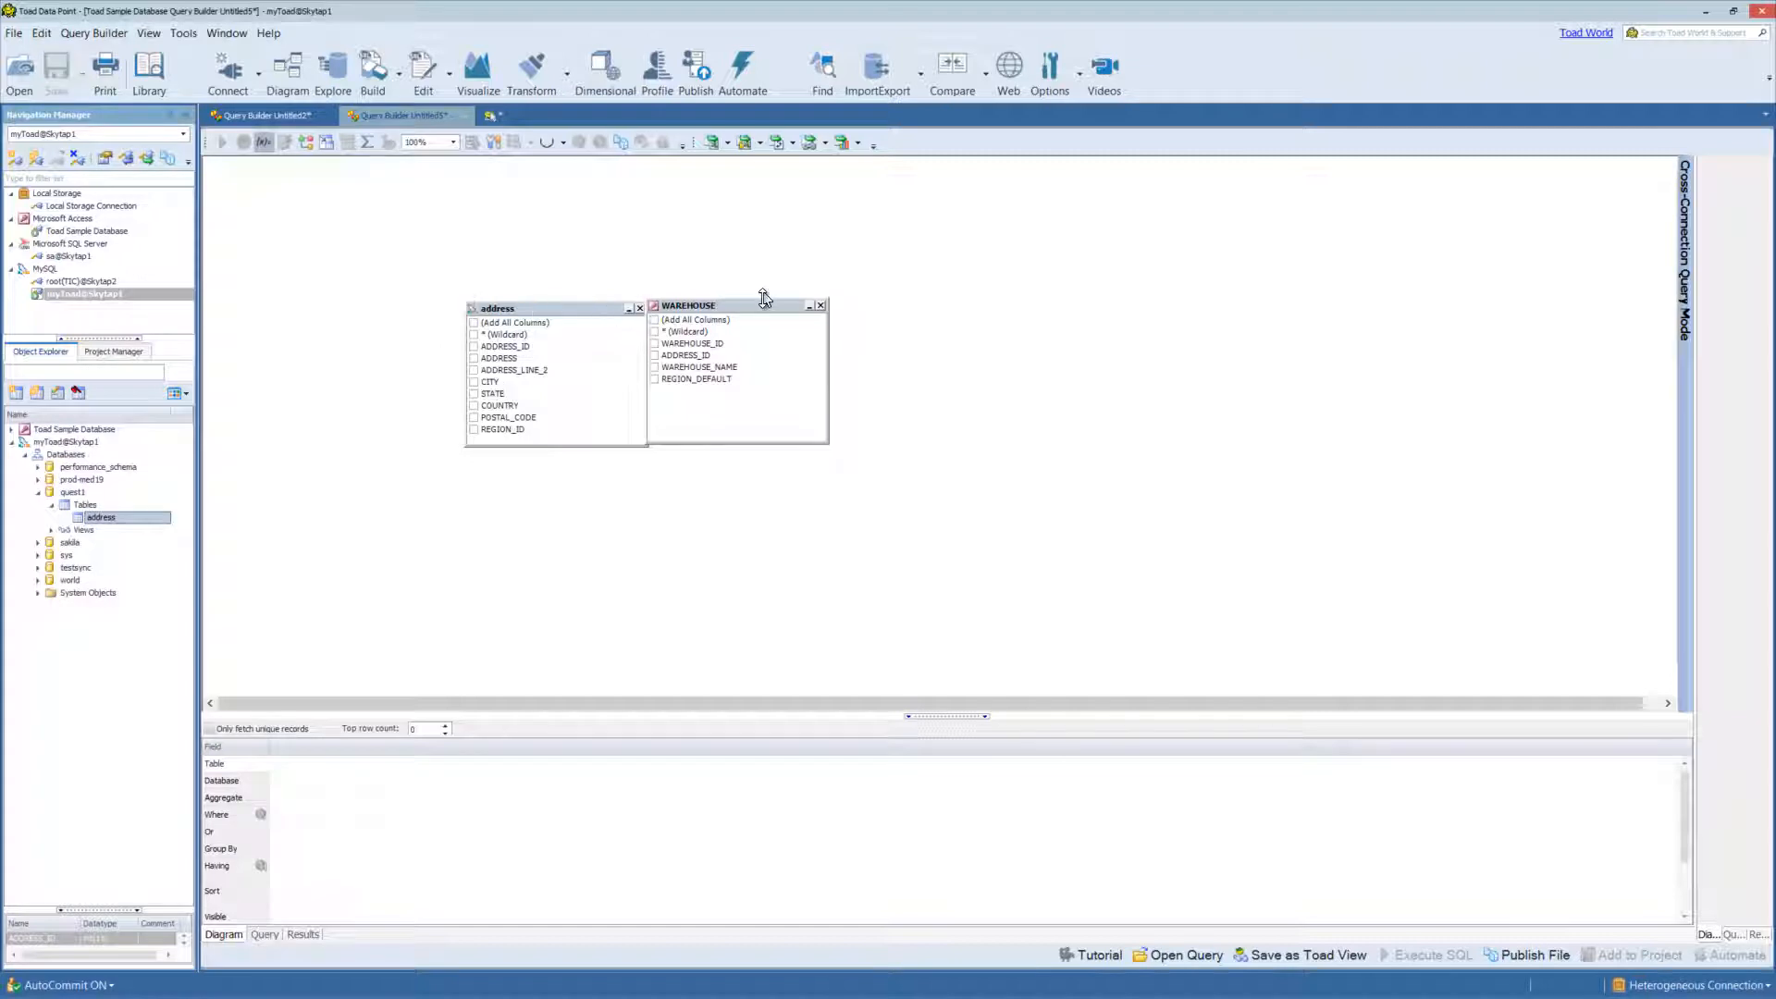
{"action": "left_click_drag", "start_coordinate": [764, 297], "coordinate": [877, 296]}
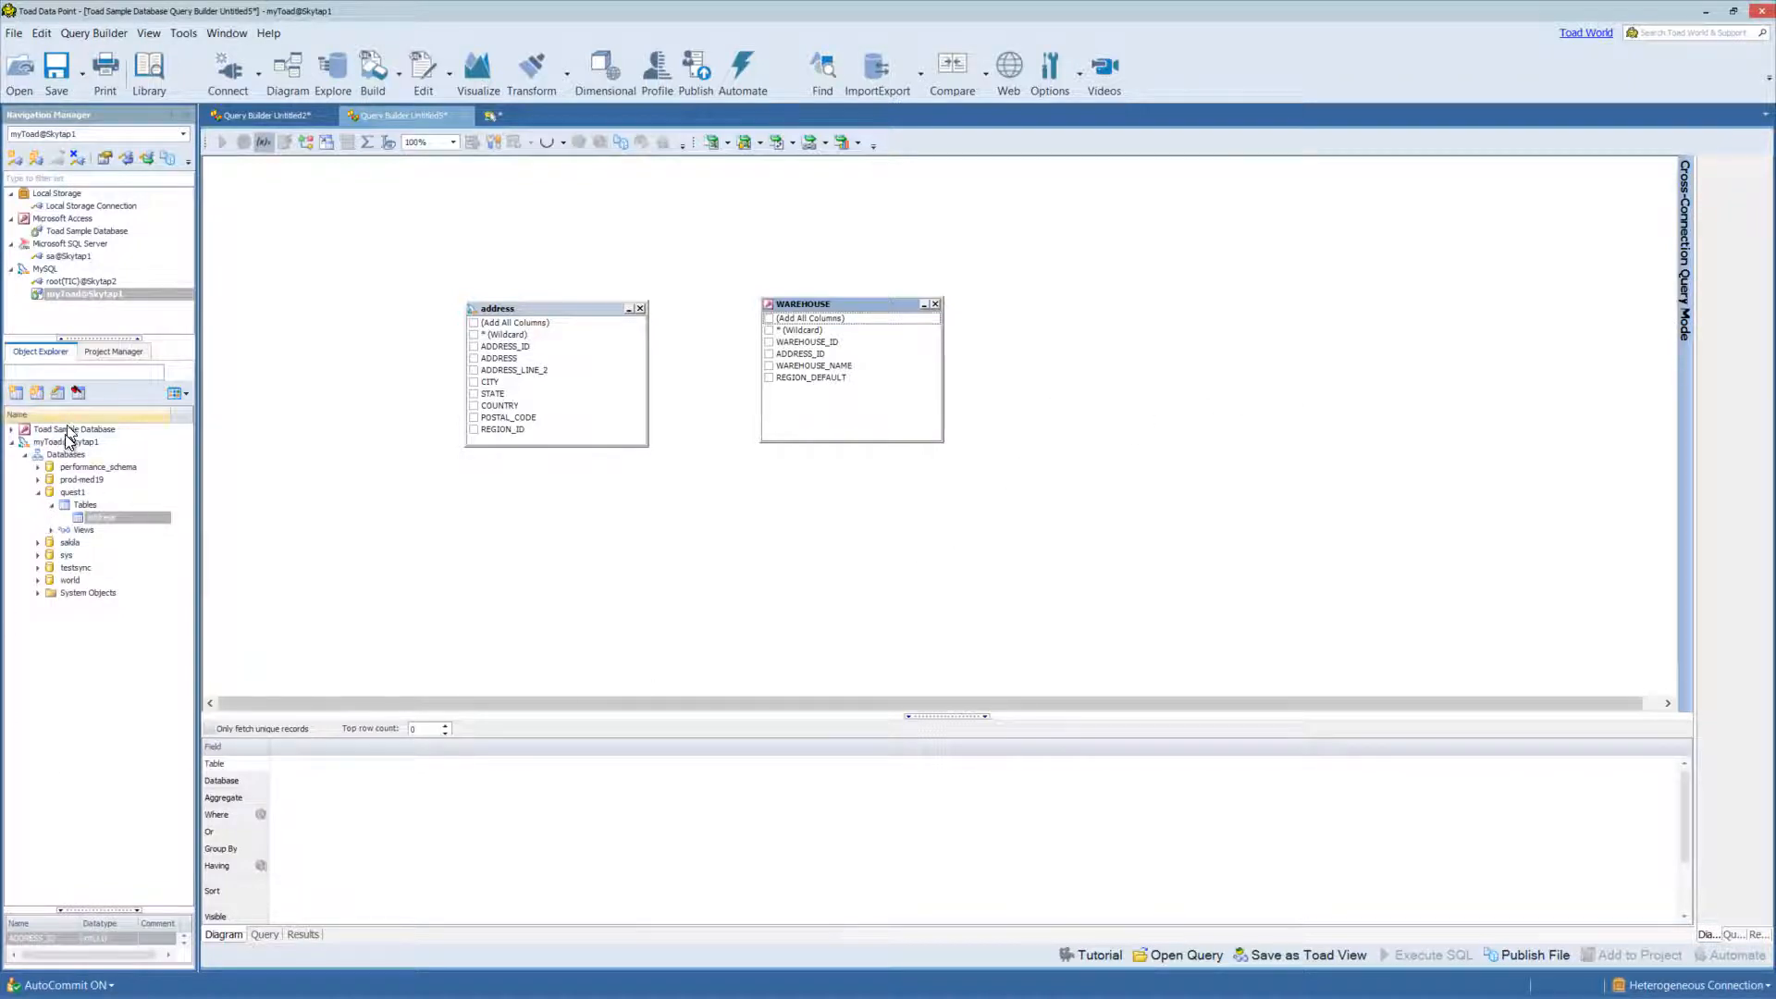
{"action": "left_click", "coordinate": [13, 430]}
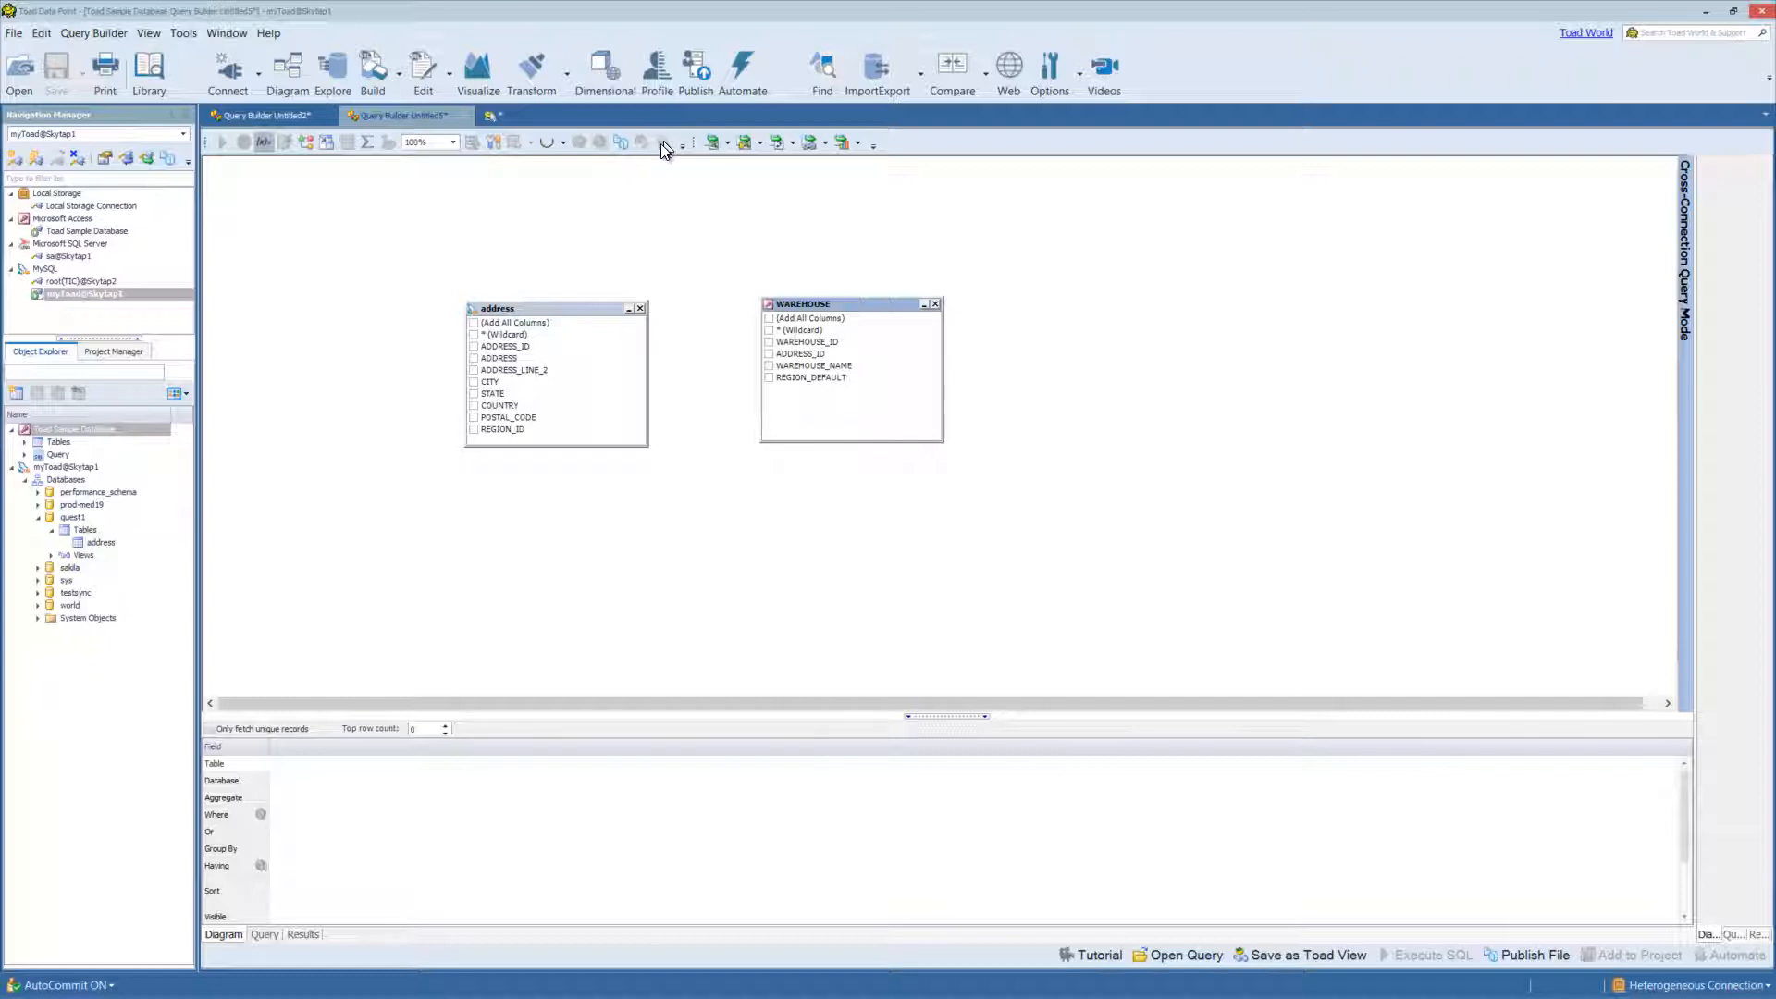
{"action": "left_click", "coordinate": [370, 139]}
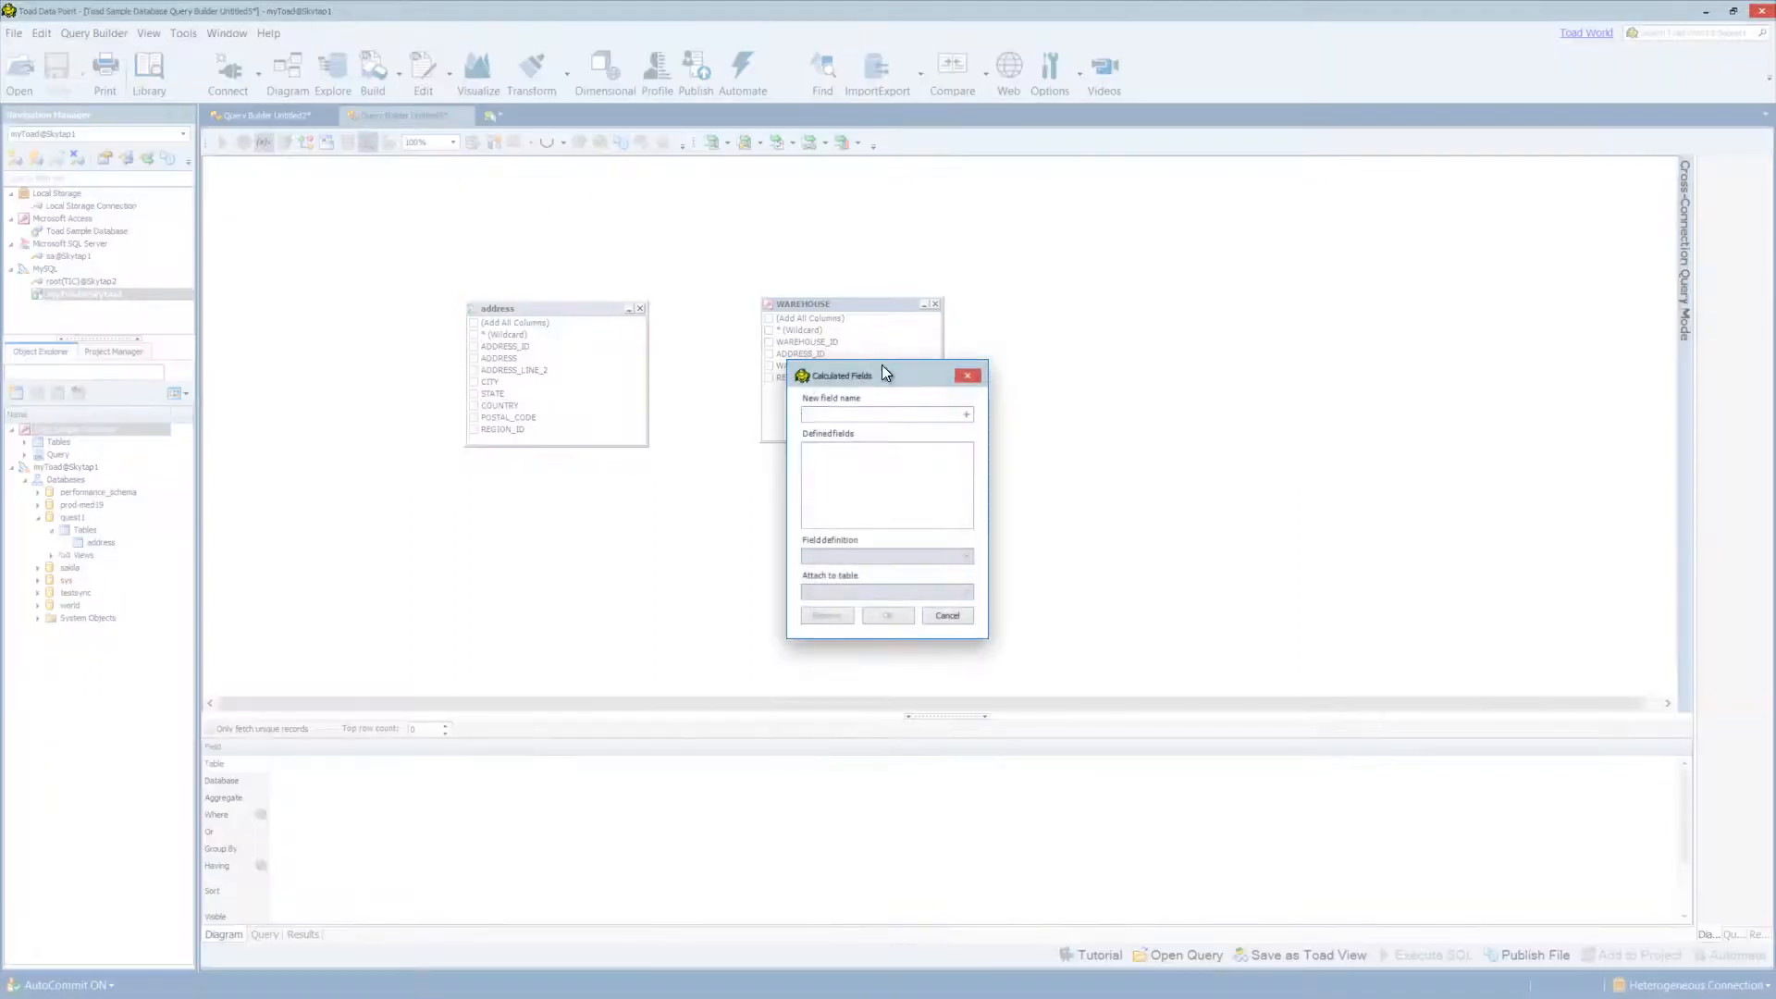
{"action": "left_click", "coordinate": [960, 413]}
{"action": "left_click", "coordinate": [967, 376]}
{"action": "left_click", "coordinate": [262, 146]}
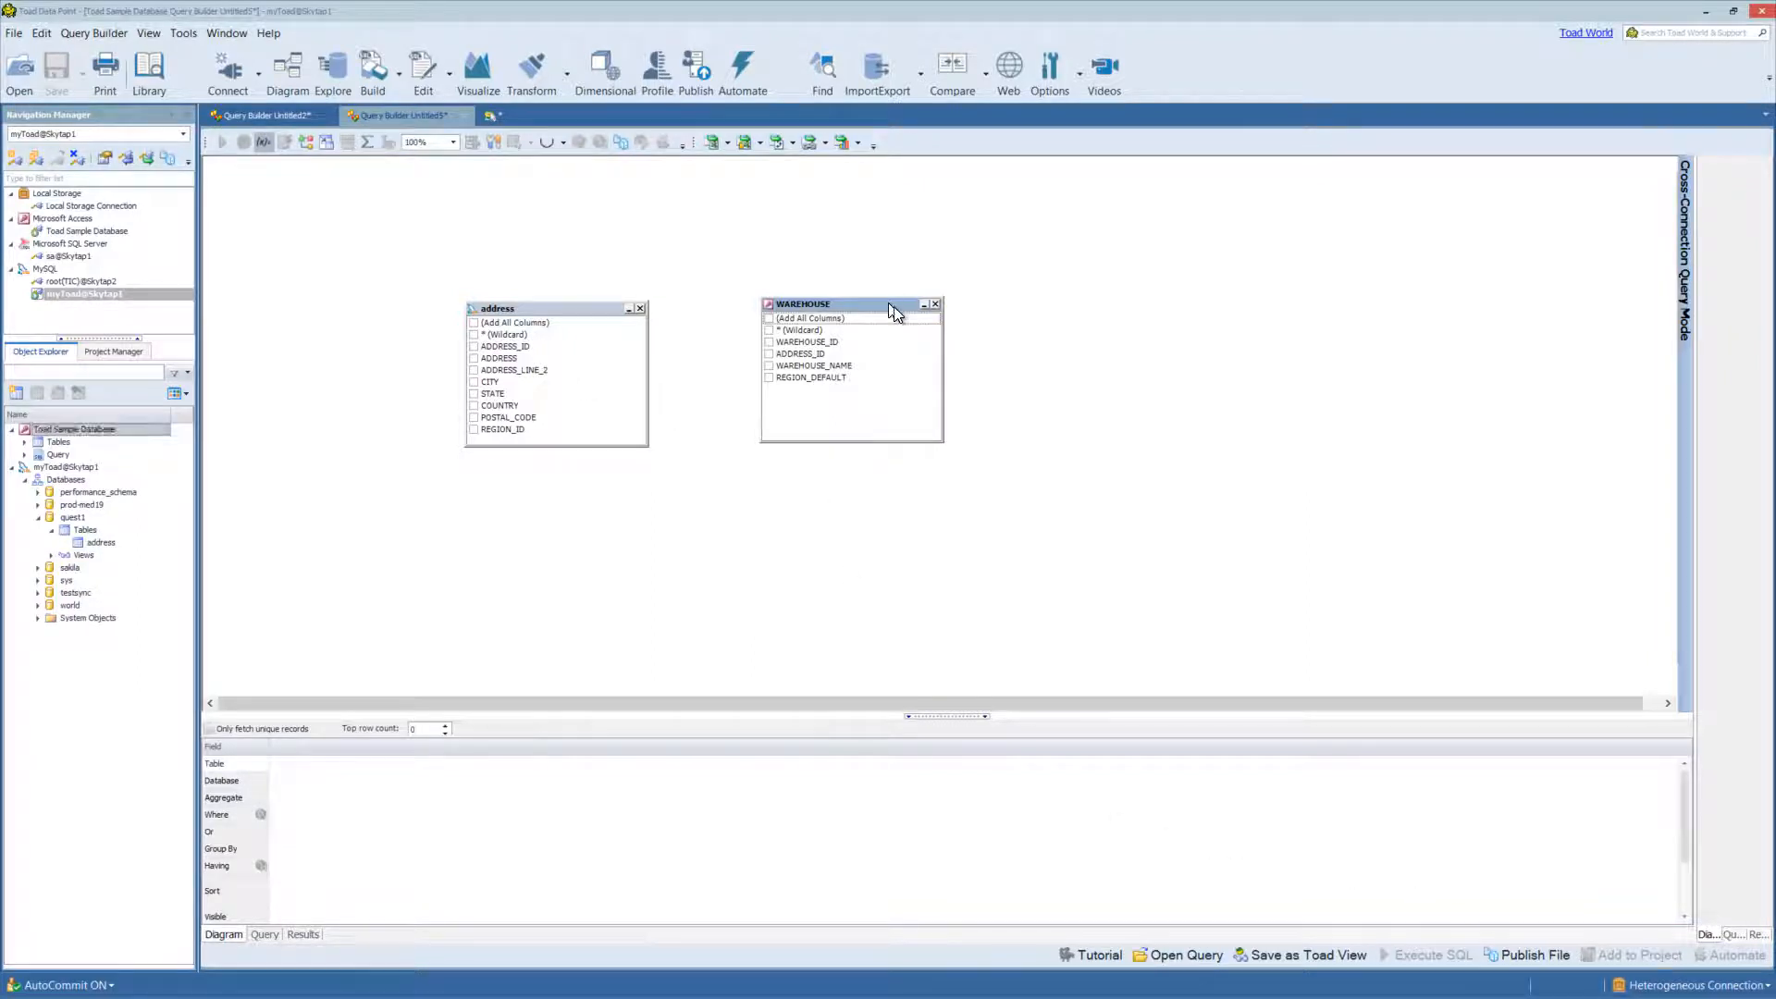
- Join ADDRESS_ID in the address table to ADDRESS_ID in WAREHOUSE and generate a Venn diagram of the join
{"action": "left_click_drag", "start_coordinate": [901, 293], "coordinate": [958, 324]}
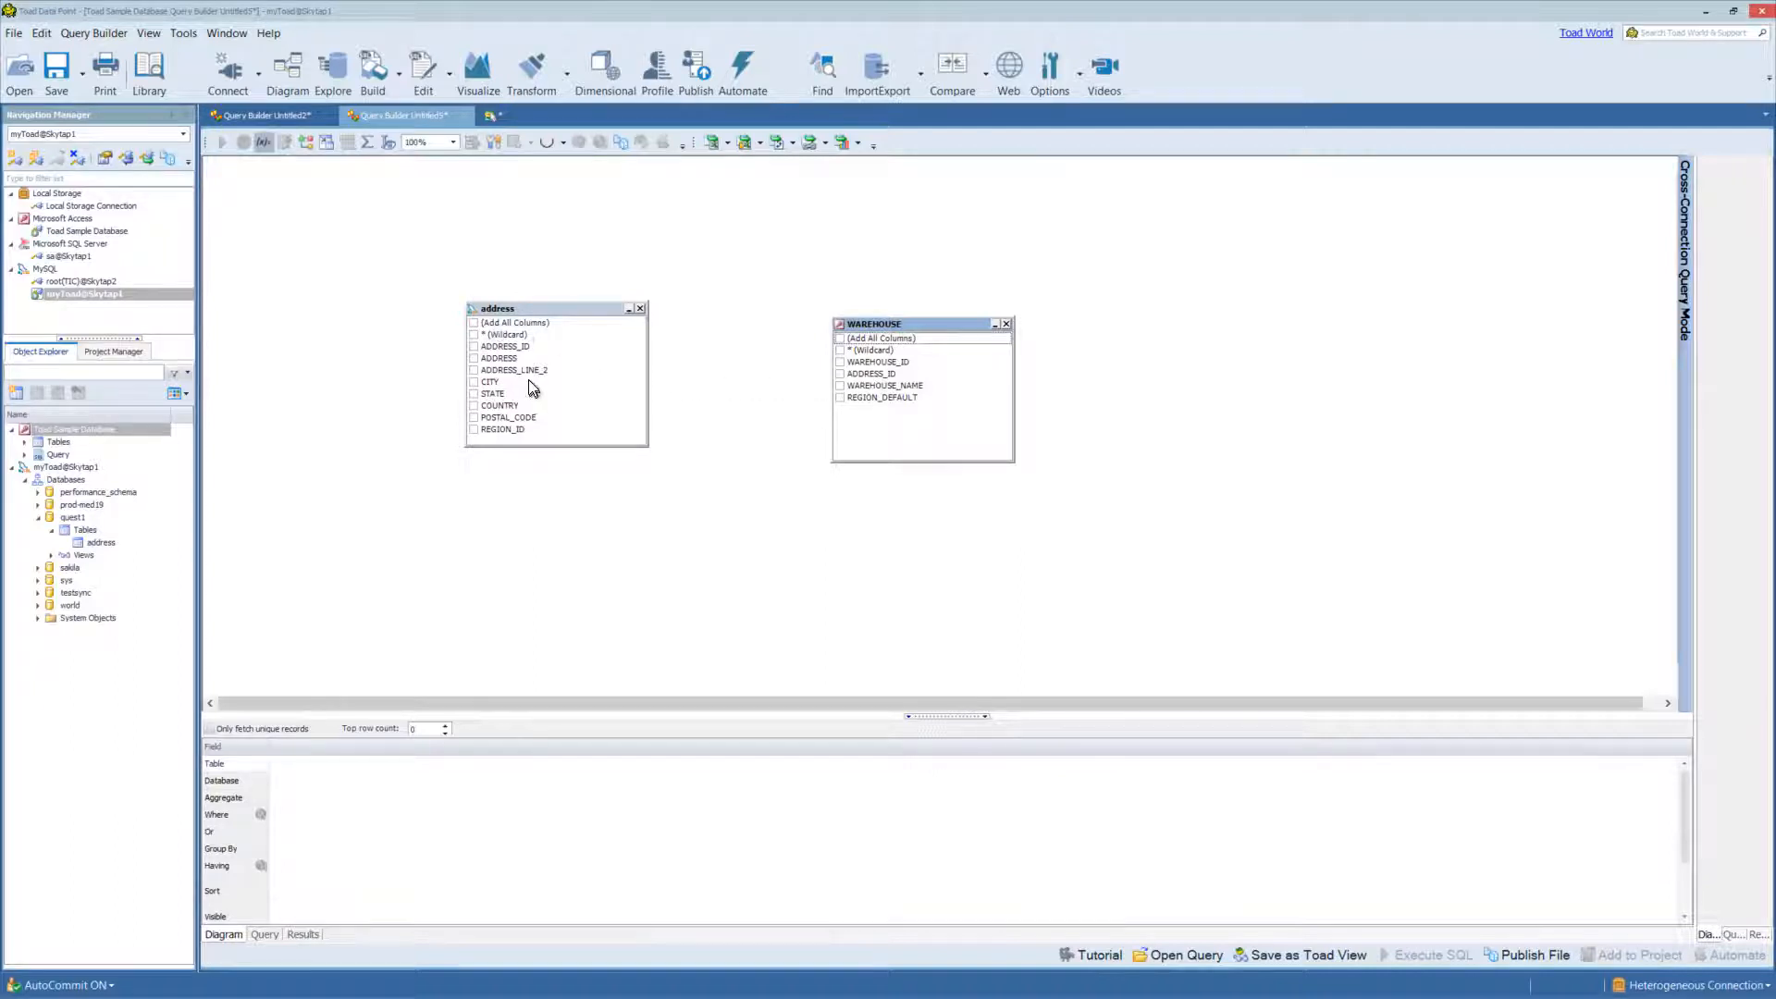
{"action": "left_click_drag", "start_coordinate": [517, 345], "coordinate": [867, 376]}
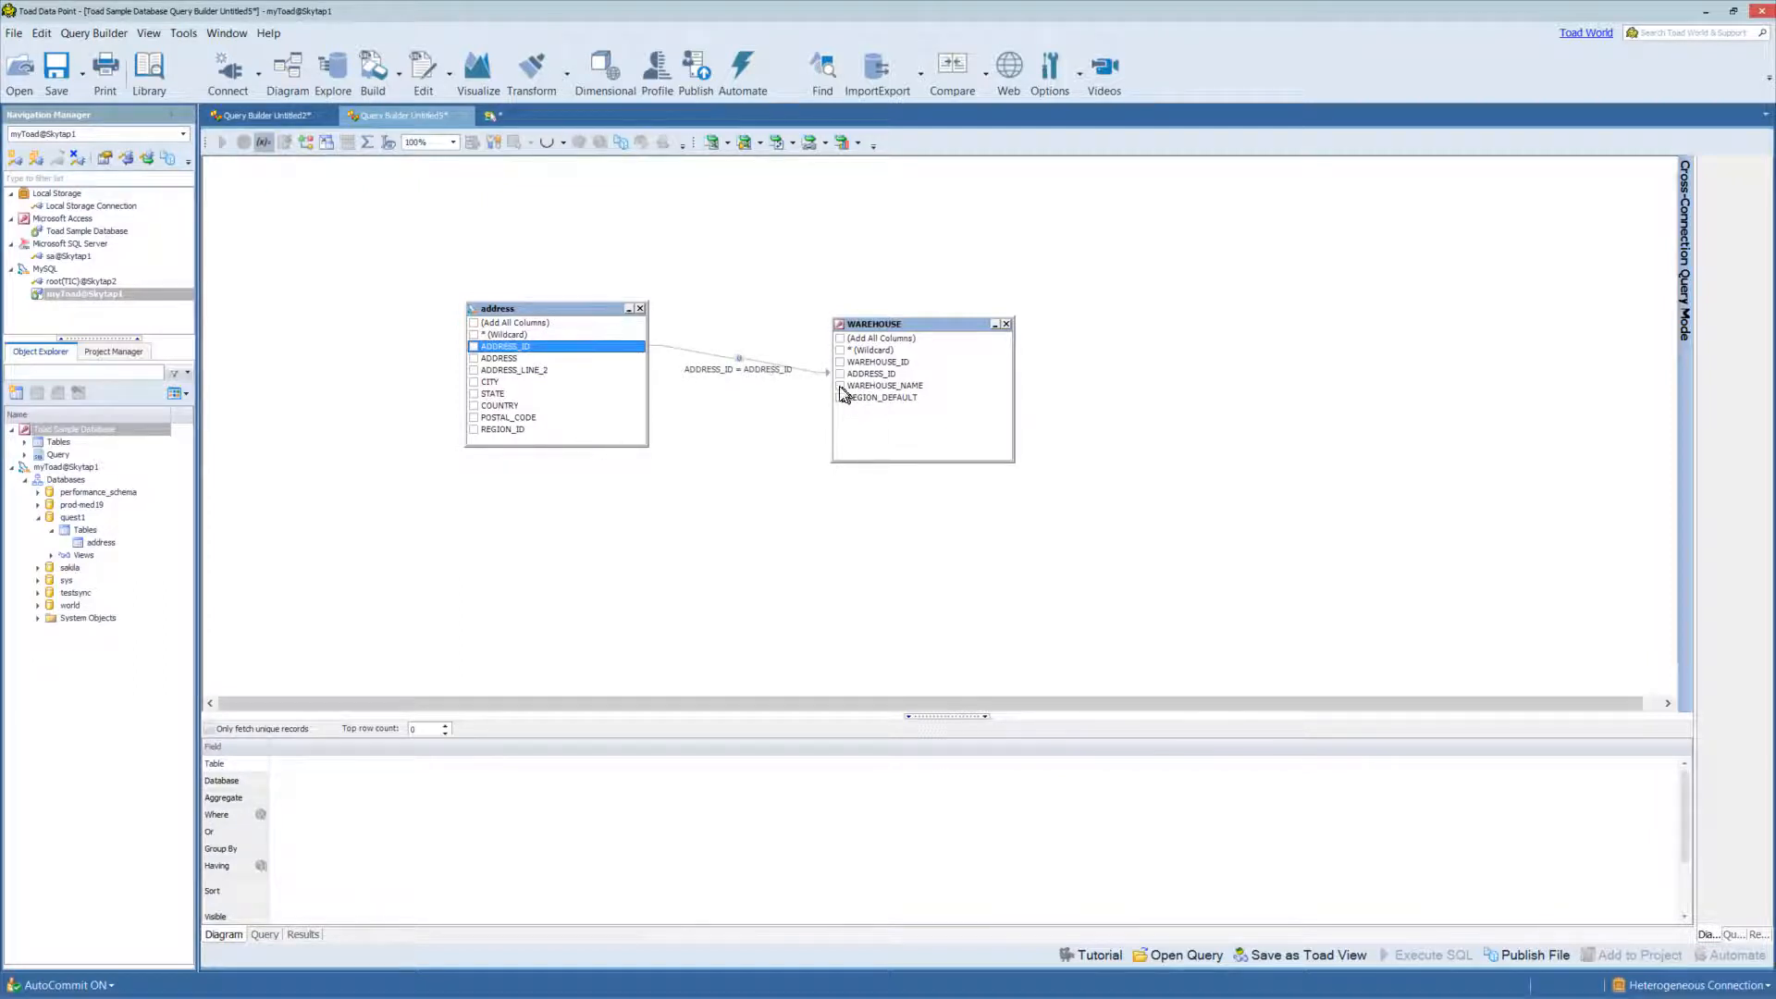
{"action": "left_click", "coordinate": [743, 359]}
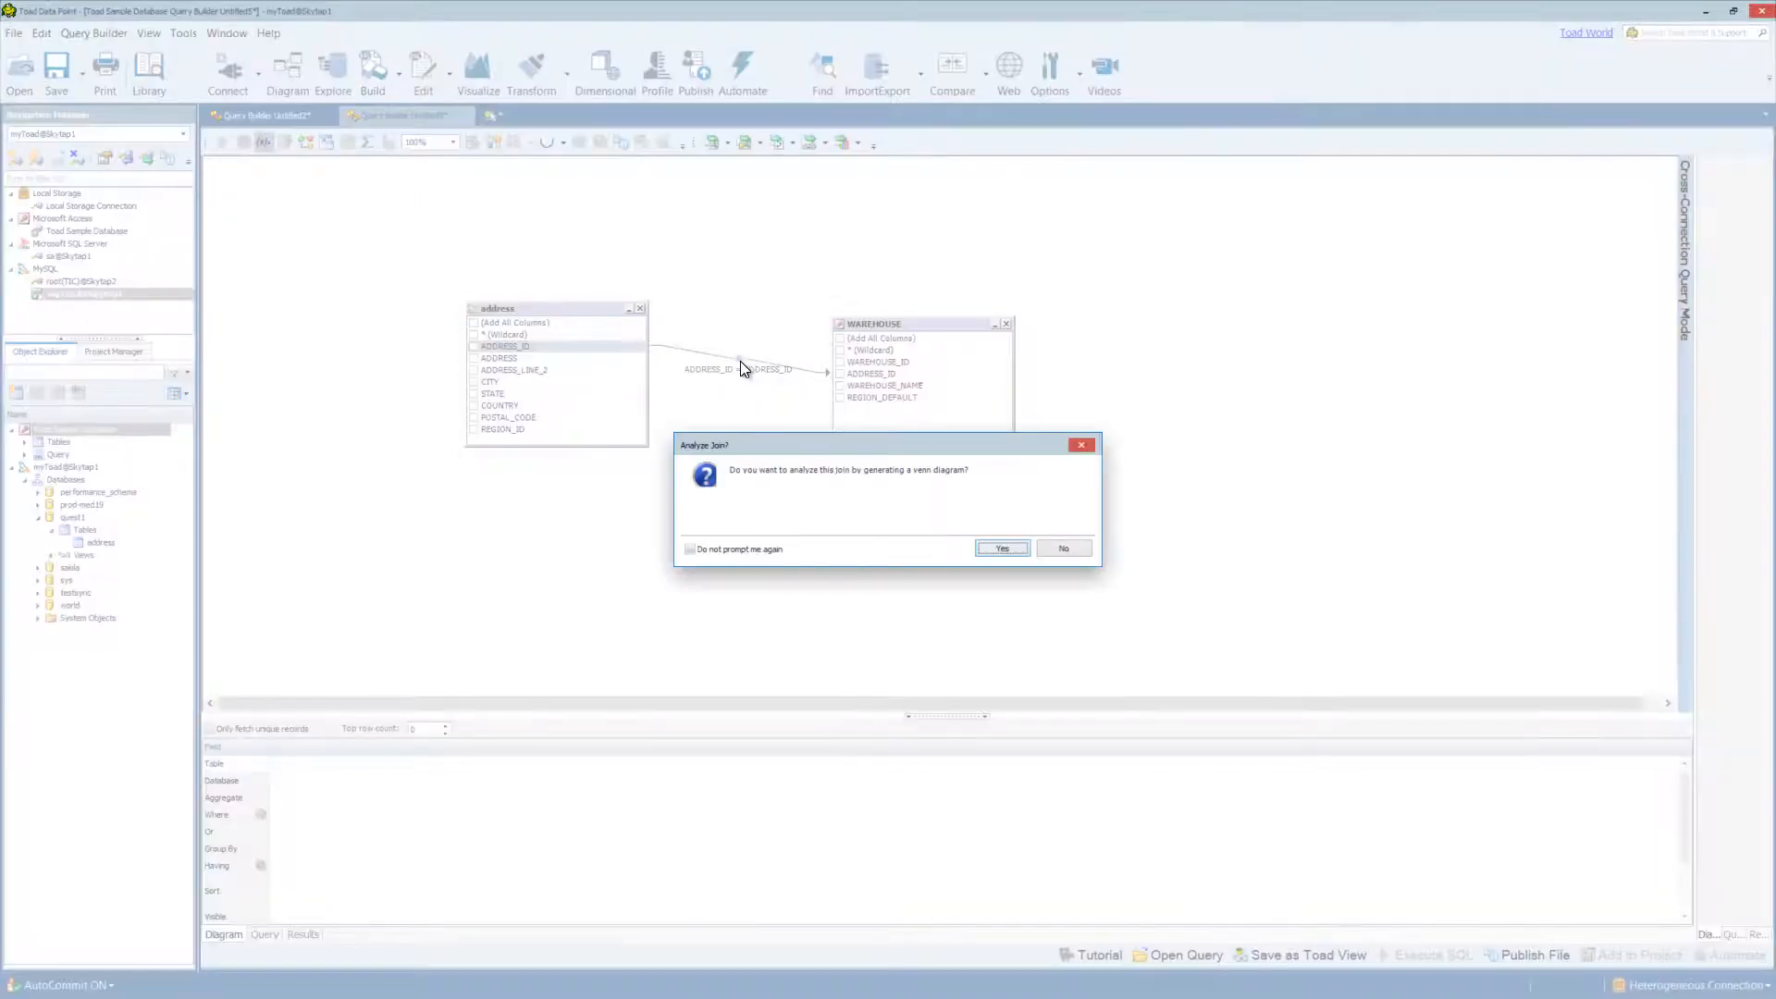
{"action": "left_click", "coordinate": [1001, 549]}
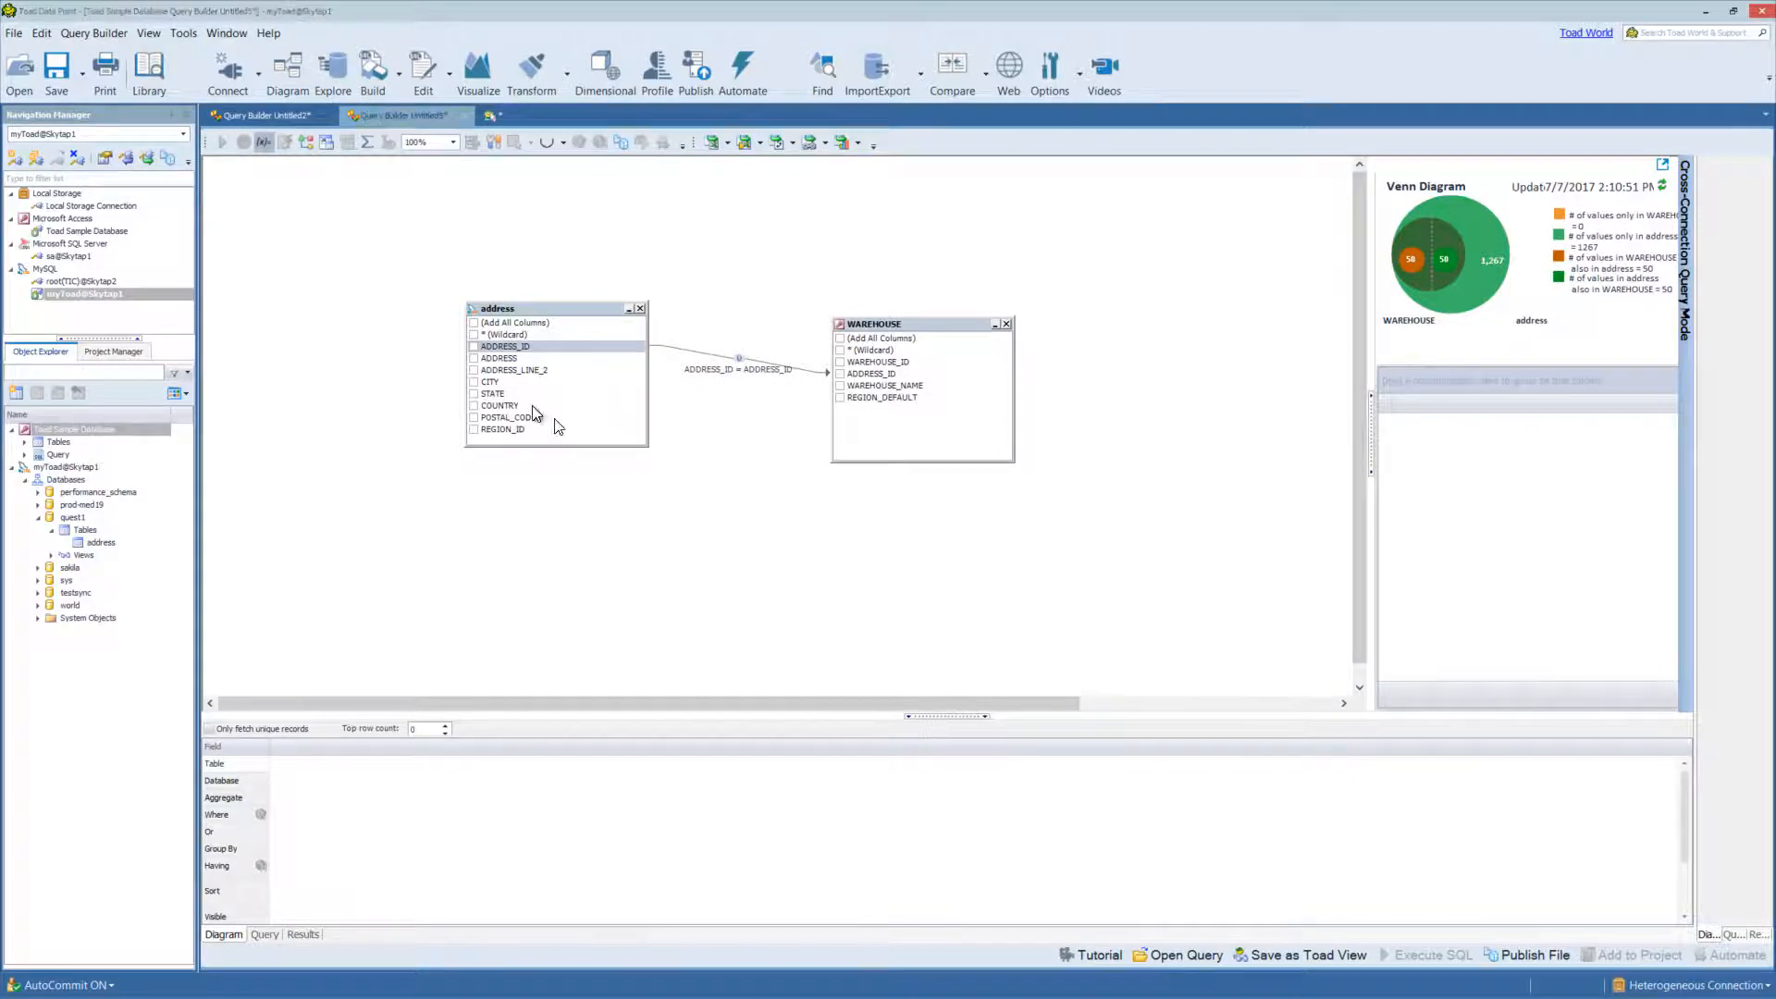
- Include the ADDRESS, ADDRESS_LINE_2, CITY, COUNTRY and STATE columns of the address table in the query
{"action": "left_click", "coordinate": [475, 359]}
{"action": "left_click", "coordinate": [475, 371]}
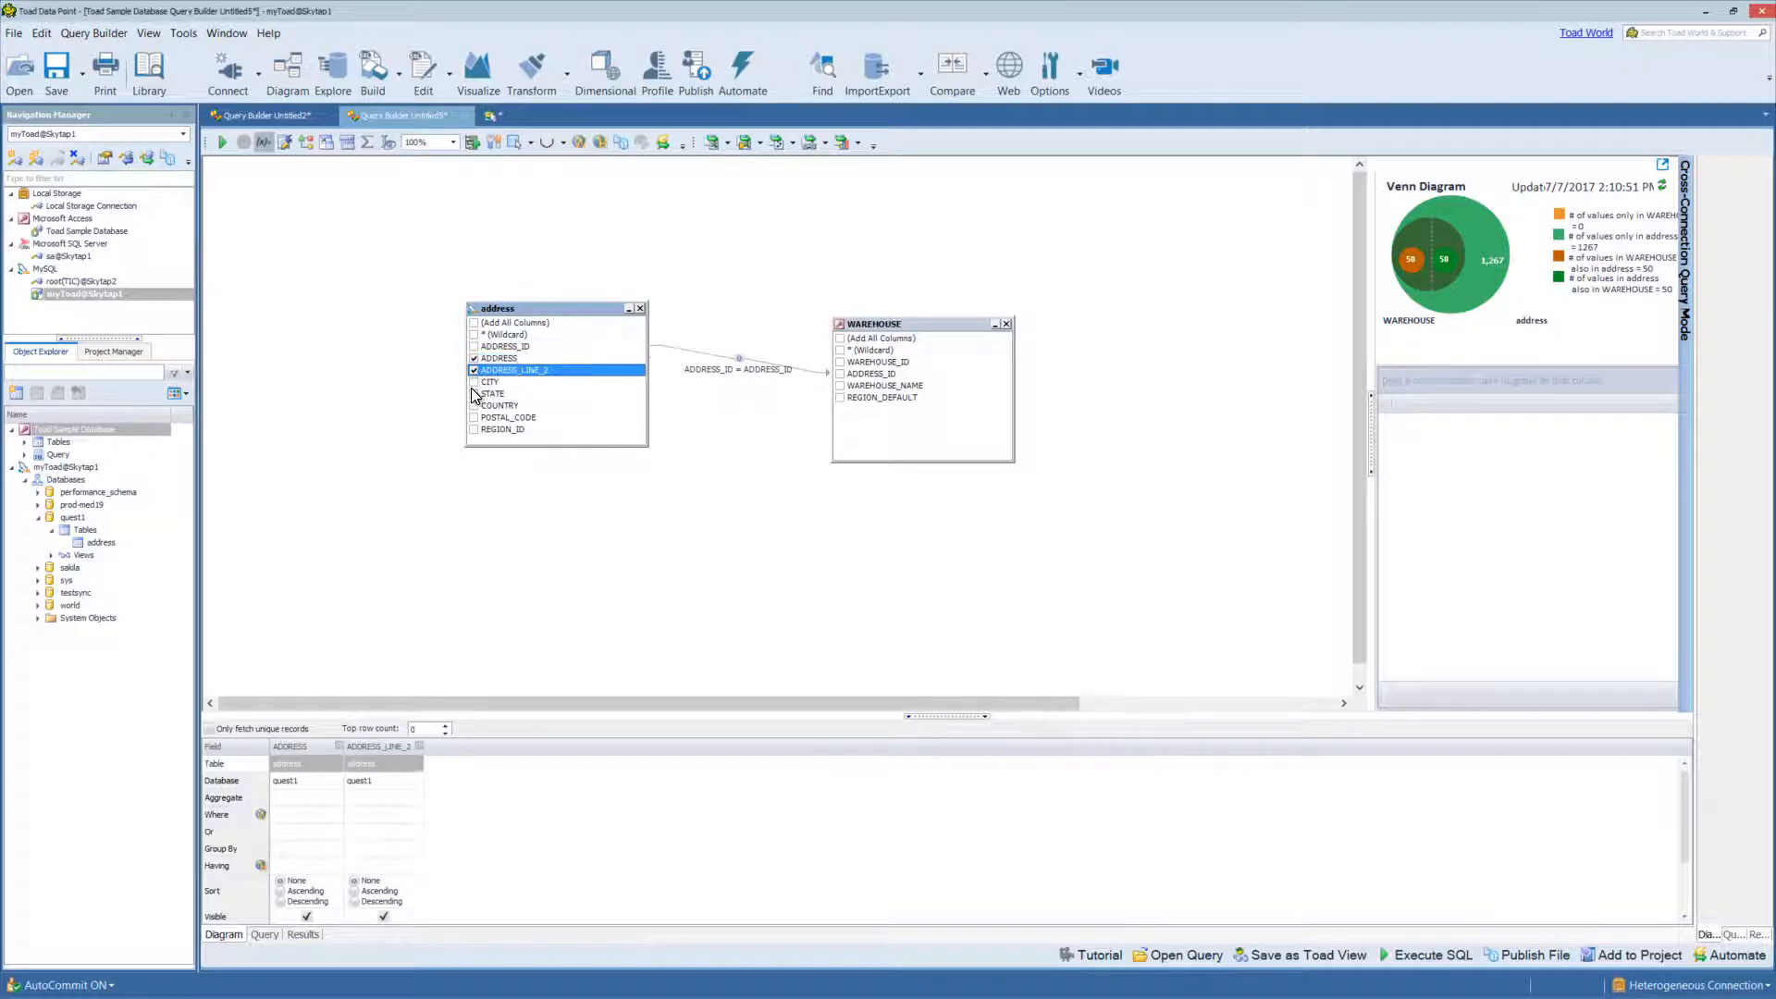
{"action": "left_click", "coordinate": [475, 383]}
{"action": "left_click", "coordinate": [474, 406]}
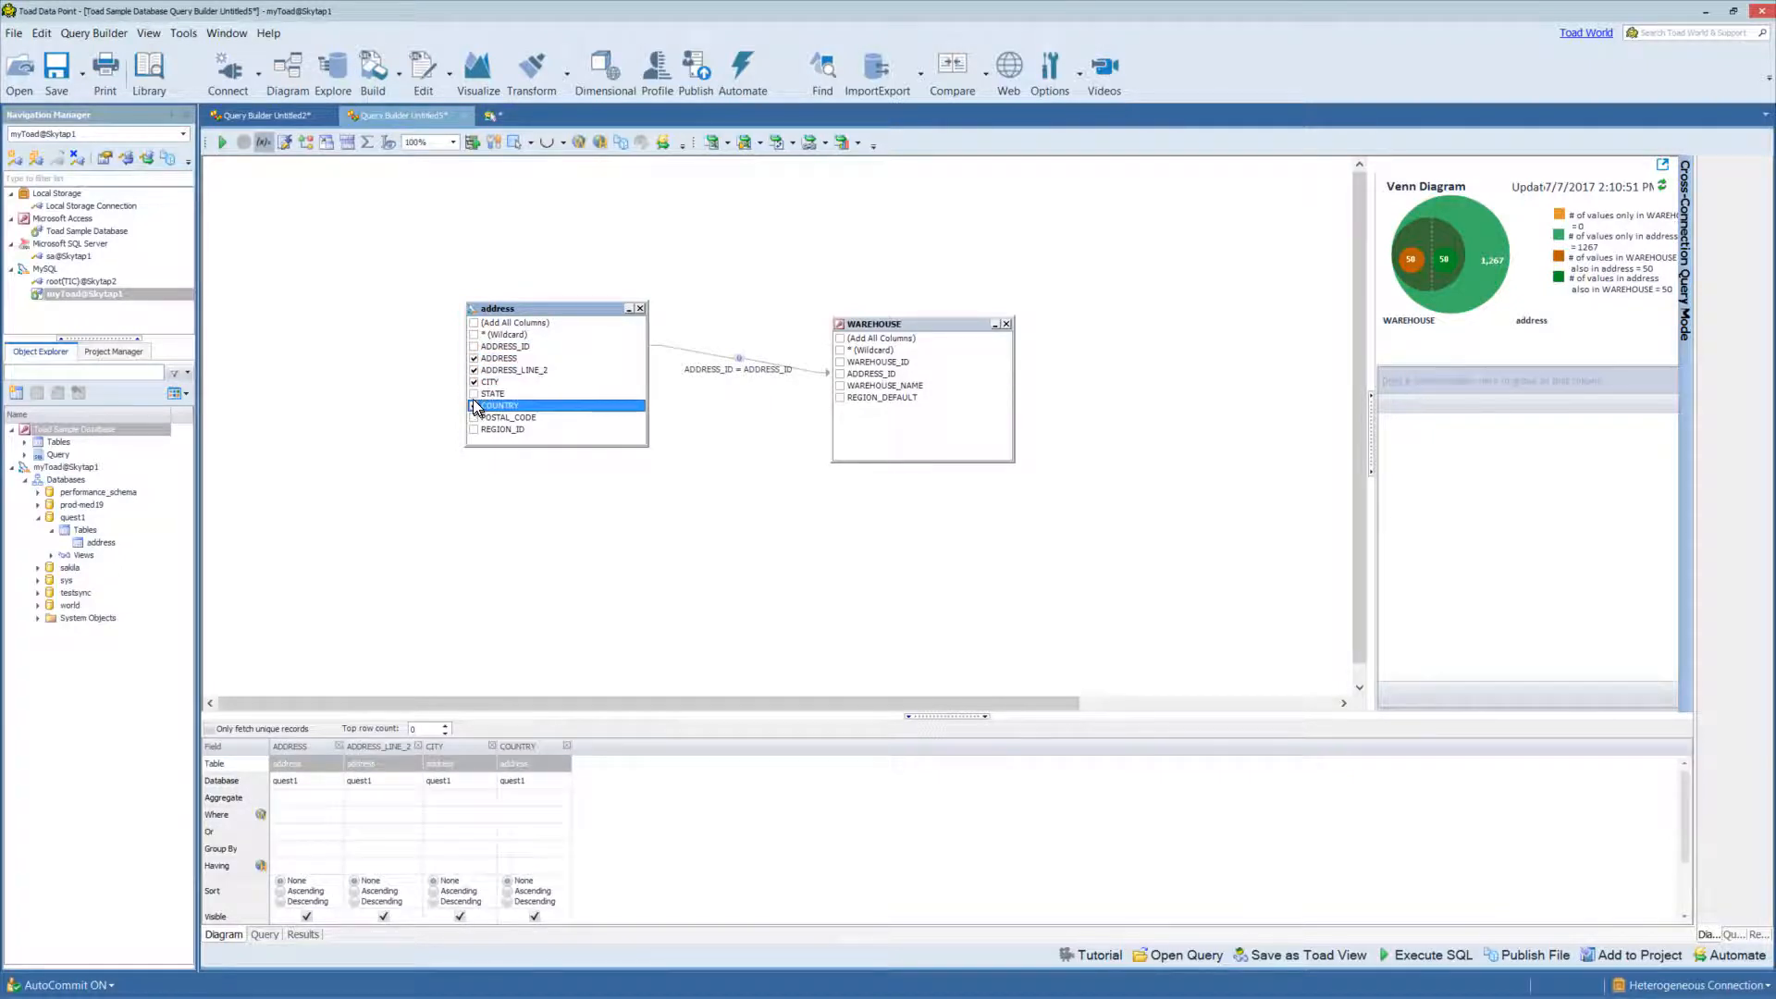
{"action": "left_click", "coordinate": [474, 394]}
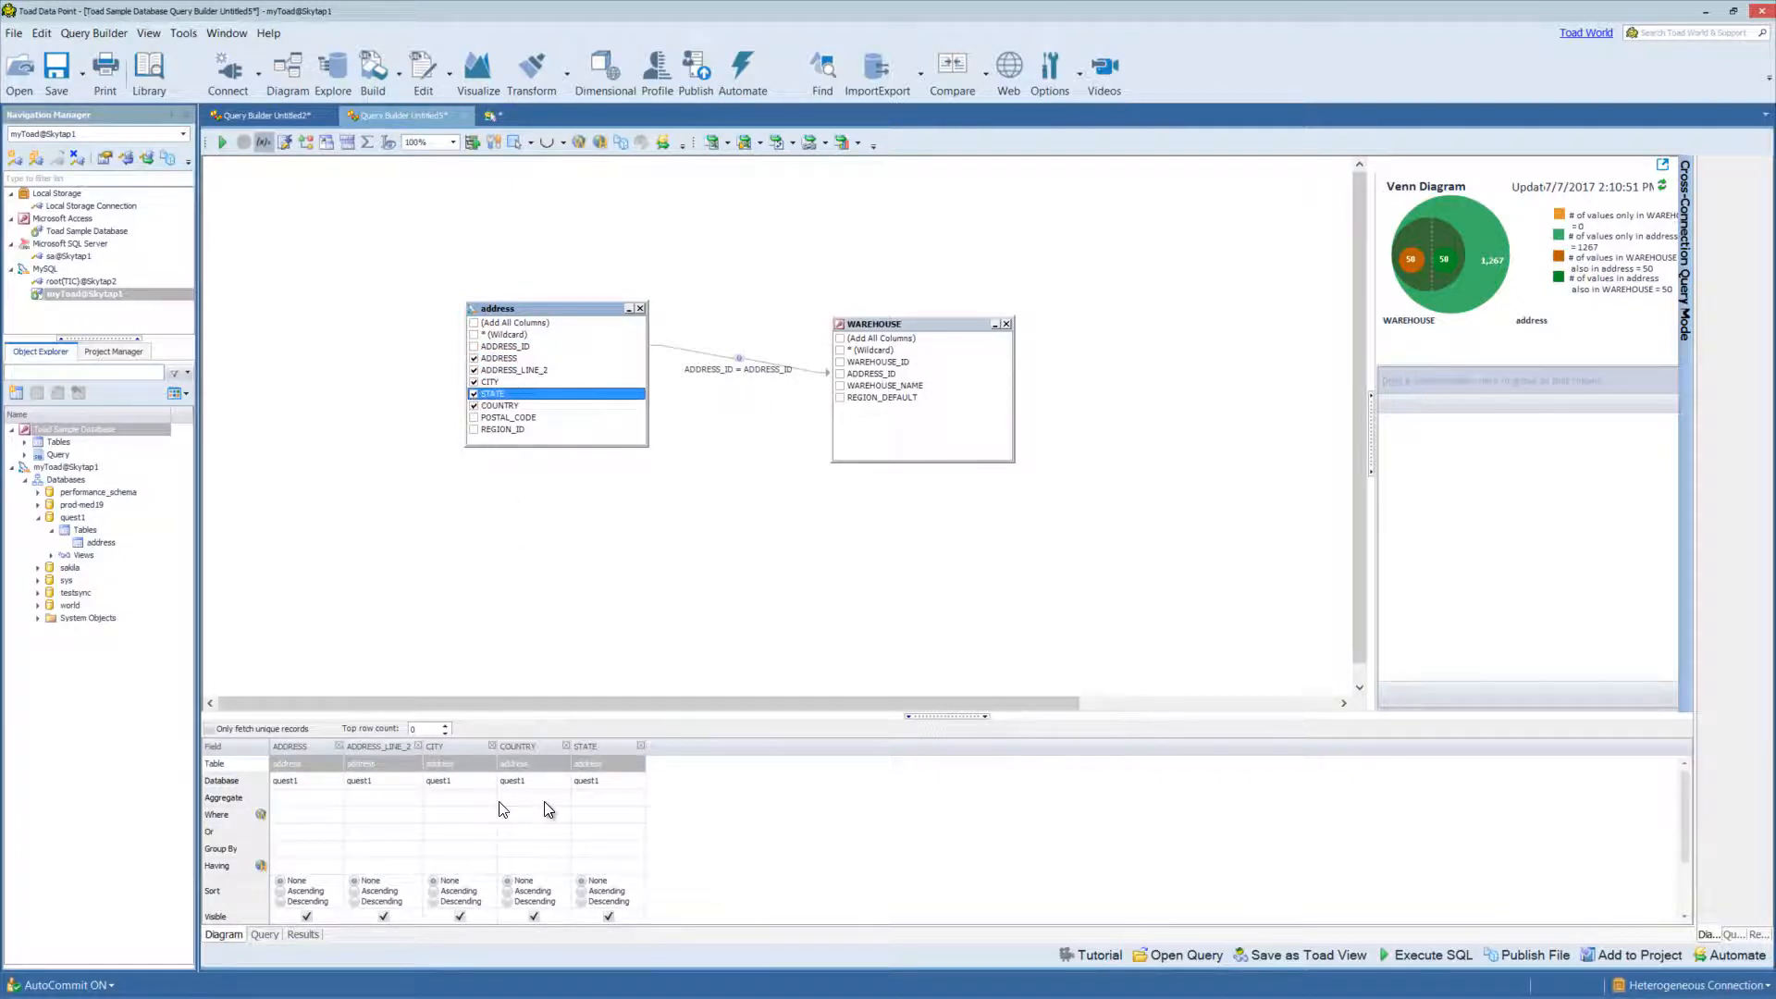
- Add all columns of the WAREHOUSE table to the query, then exclude WAREHOUSE_ID
{"action": "left_click", "coordinate": [846, 363]}
{"action": "left_click", "coordinate": [840, 374]}
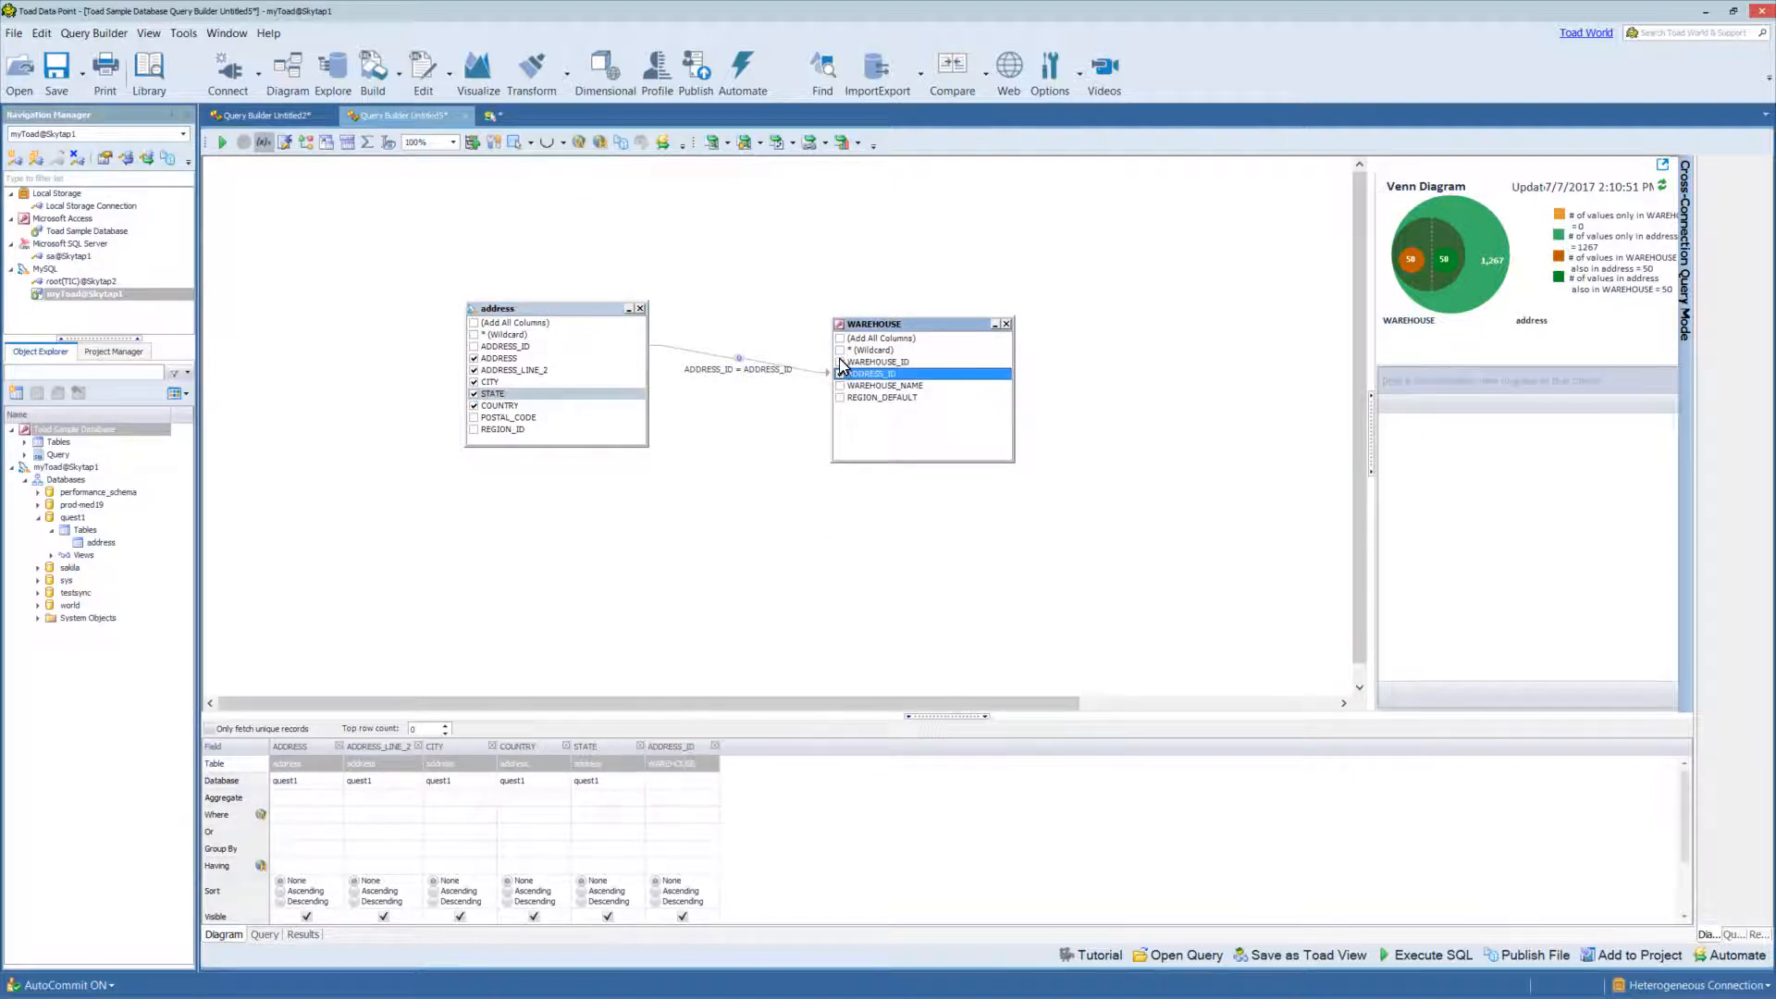
{"action": "left_click", "coordinate": [840, 361]}
{"action": "left_click", "coordinate": [842, 351]}
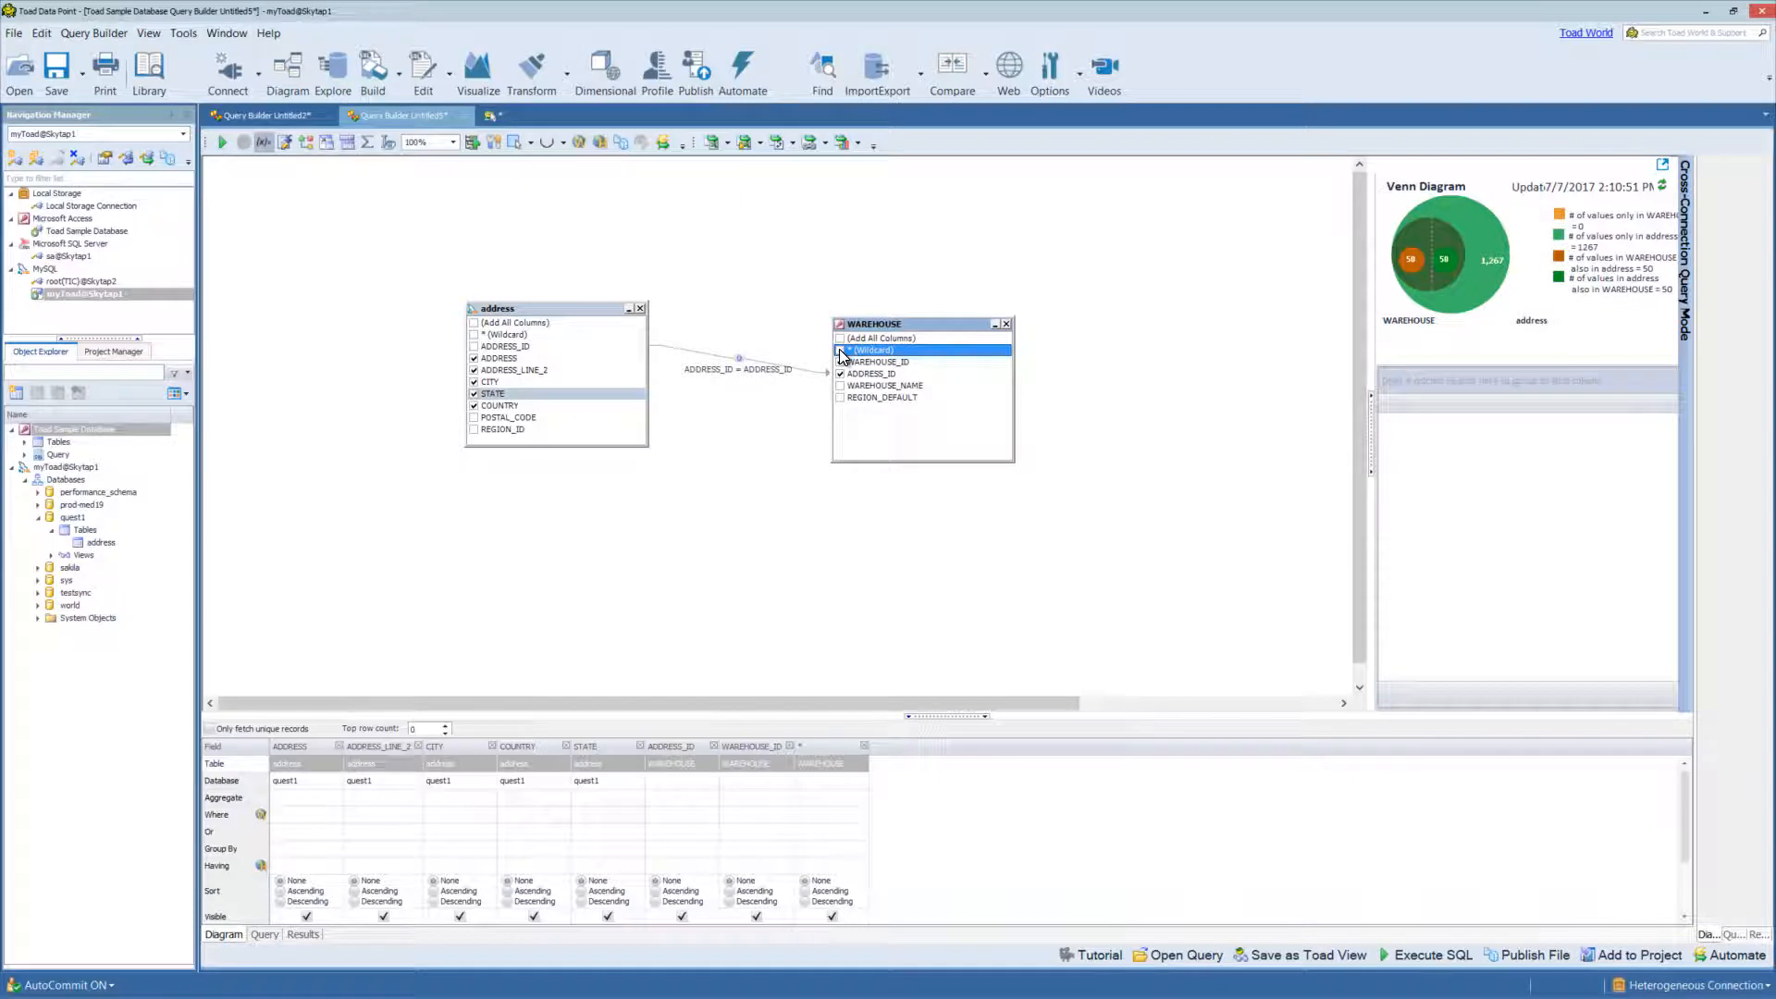
{"action": "left_click", "coordinate": [840, 339]}
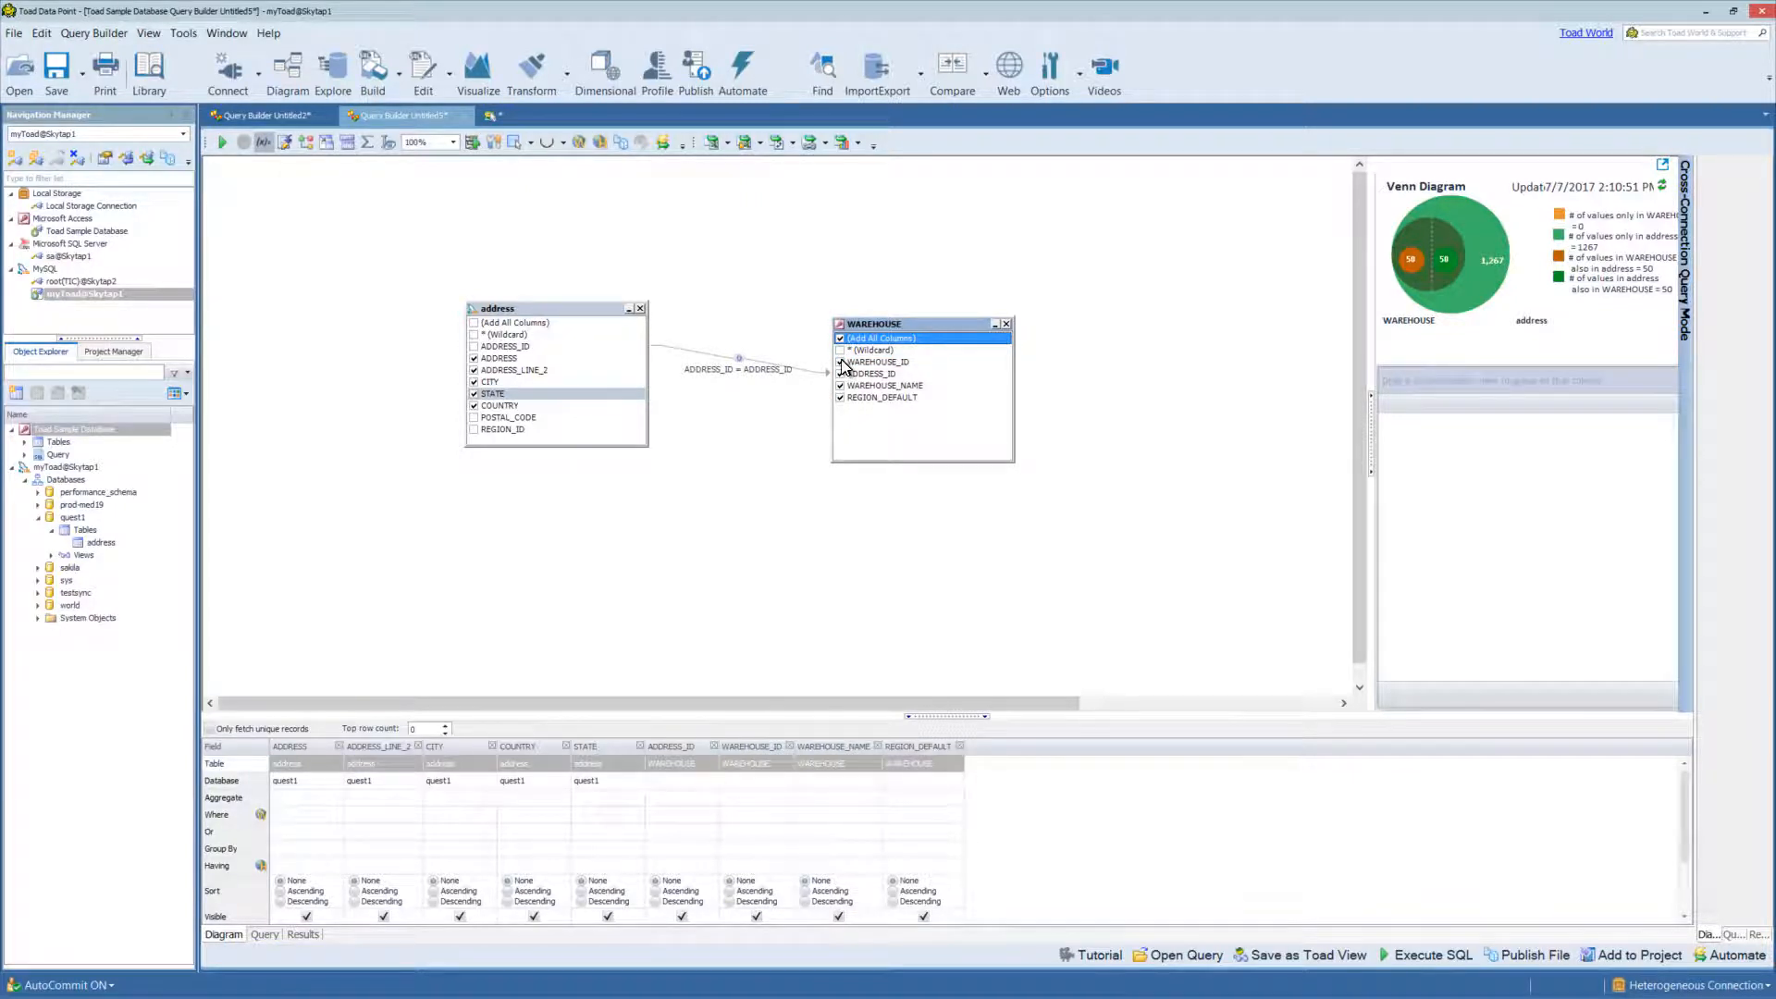
{"action": "left_click", "coordinate": [841, 361]}
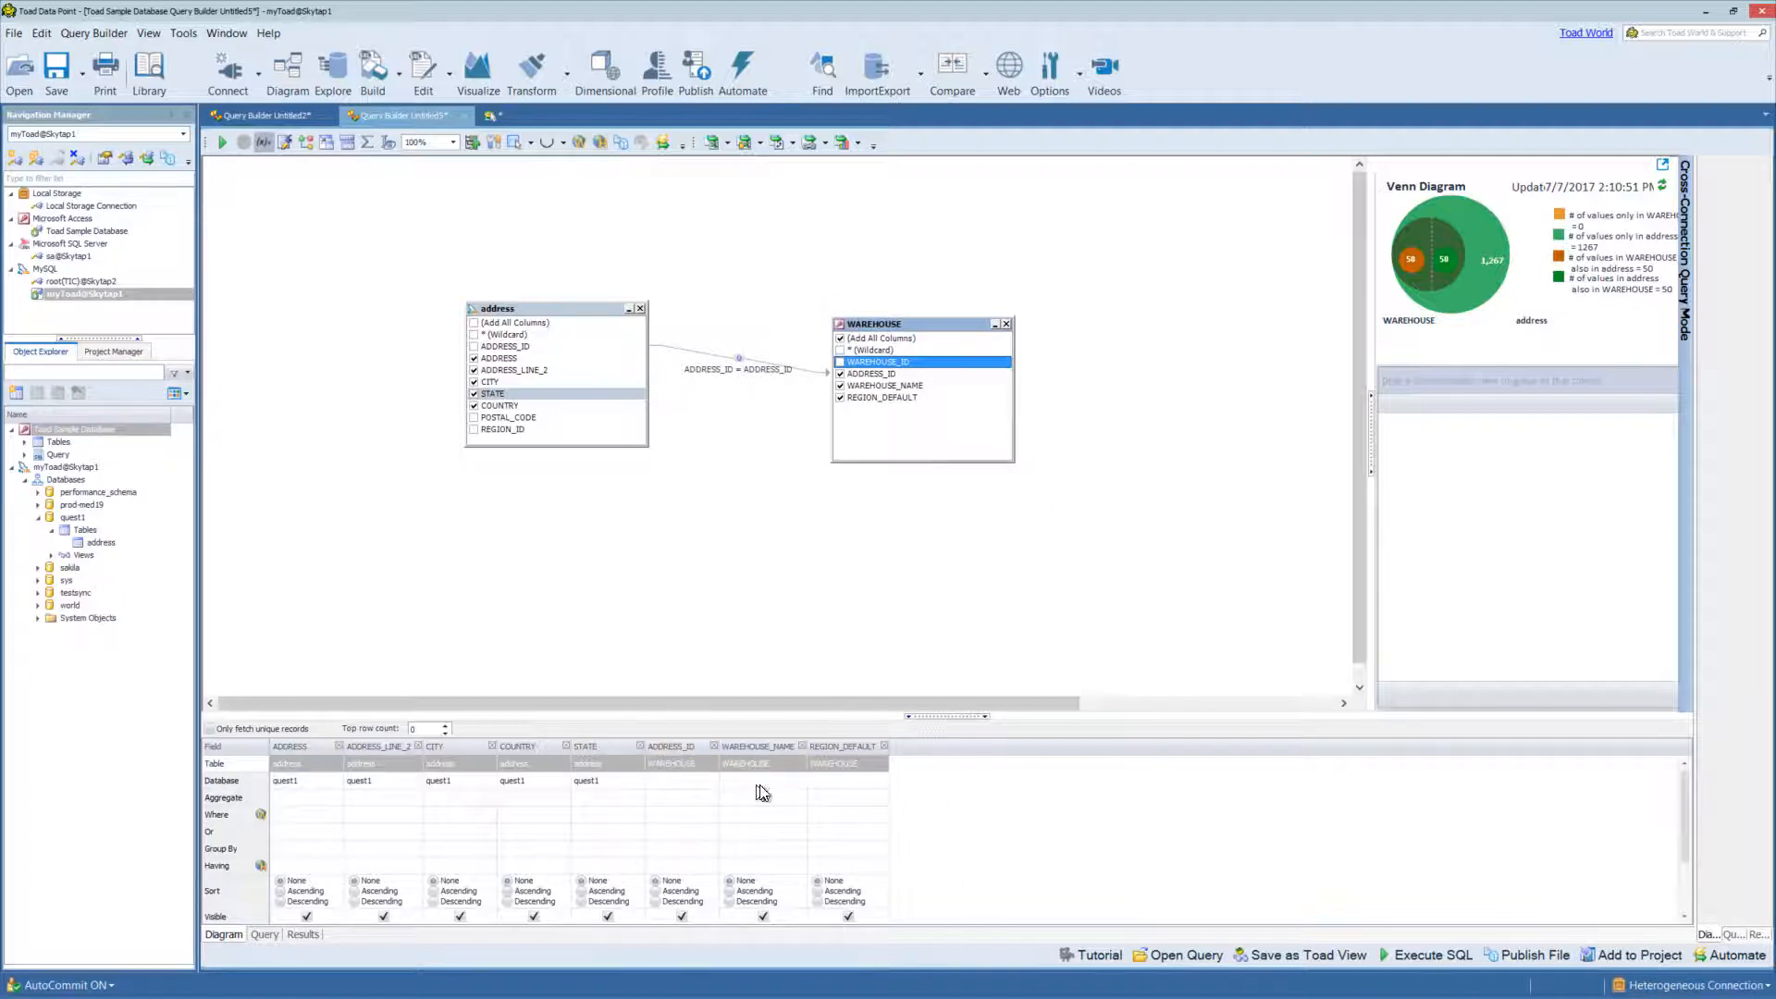
- Include the POSTAL_CODE column of the address table in the query
{"action": "scroll", "coordinate": [581, 811], "scroll_direction": "down", "scroll_amount": 1}
{"action": "scroll", "coordinate": [577, 811], "scroll_direction": "up", "scroll_amount": 1}
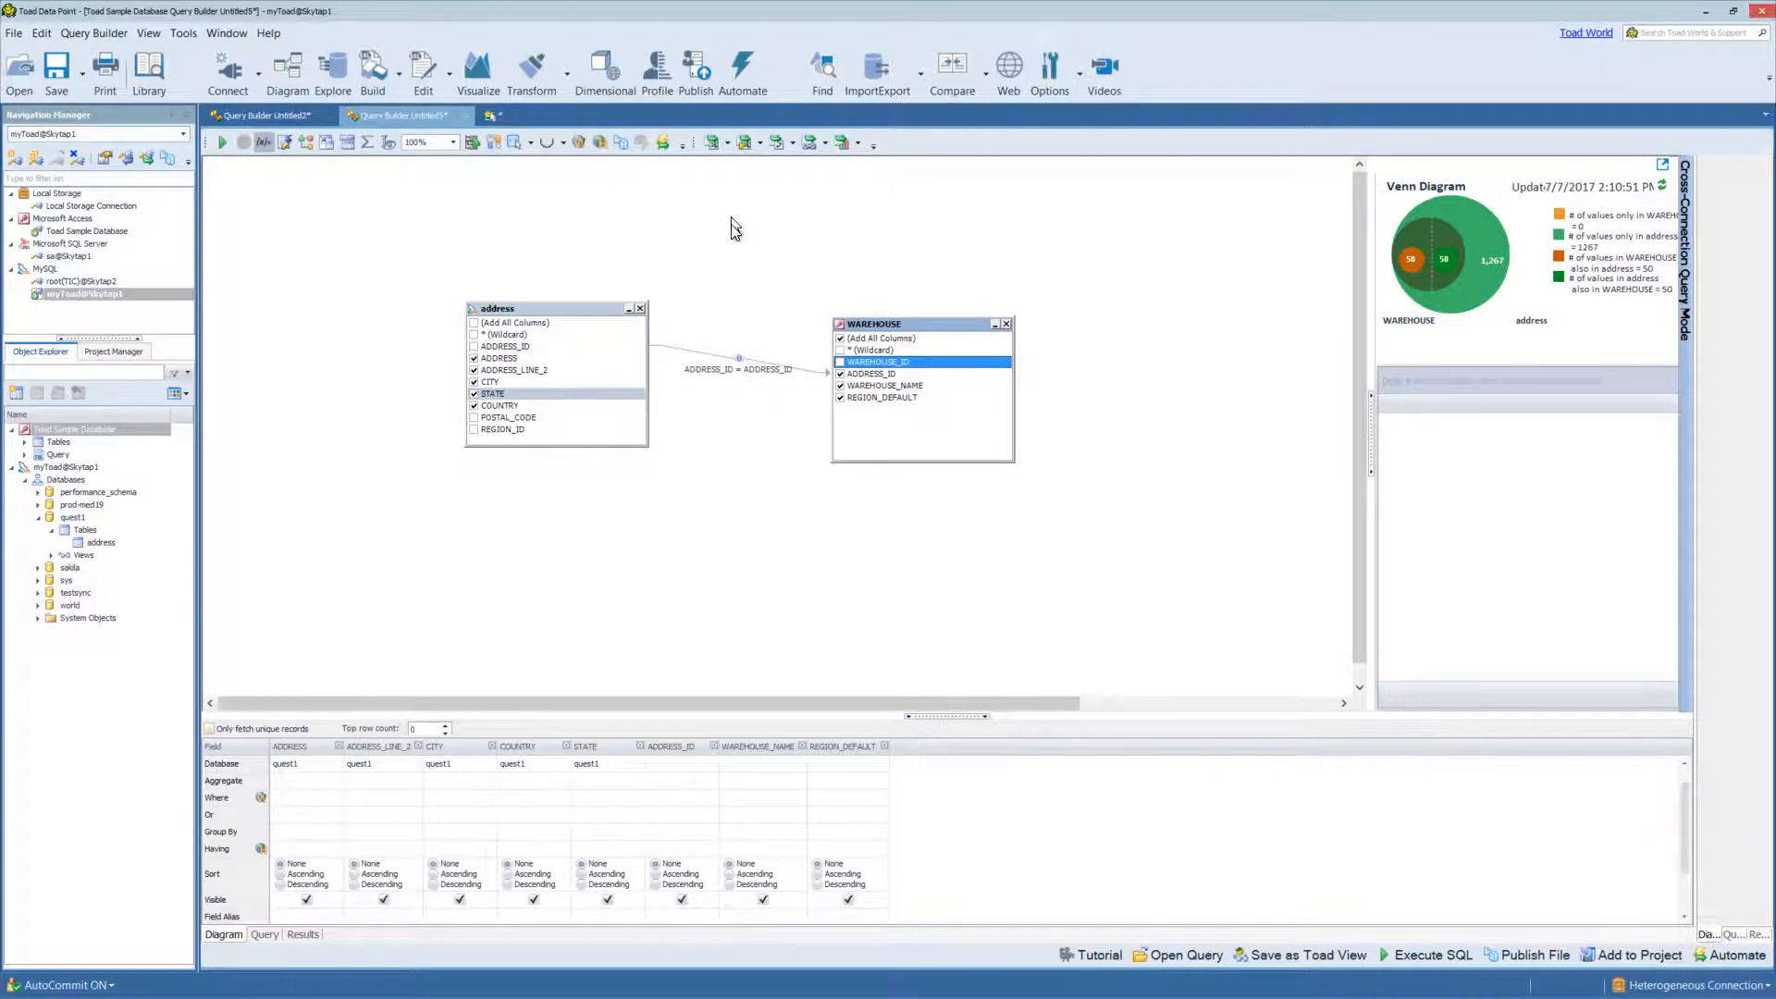
{"action": "left_click", "coordinate": [473, 417]}
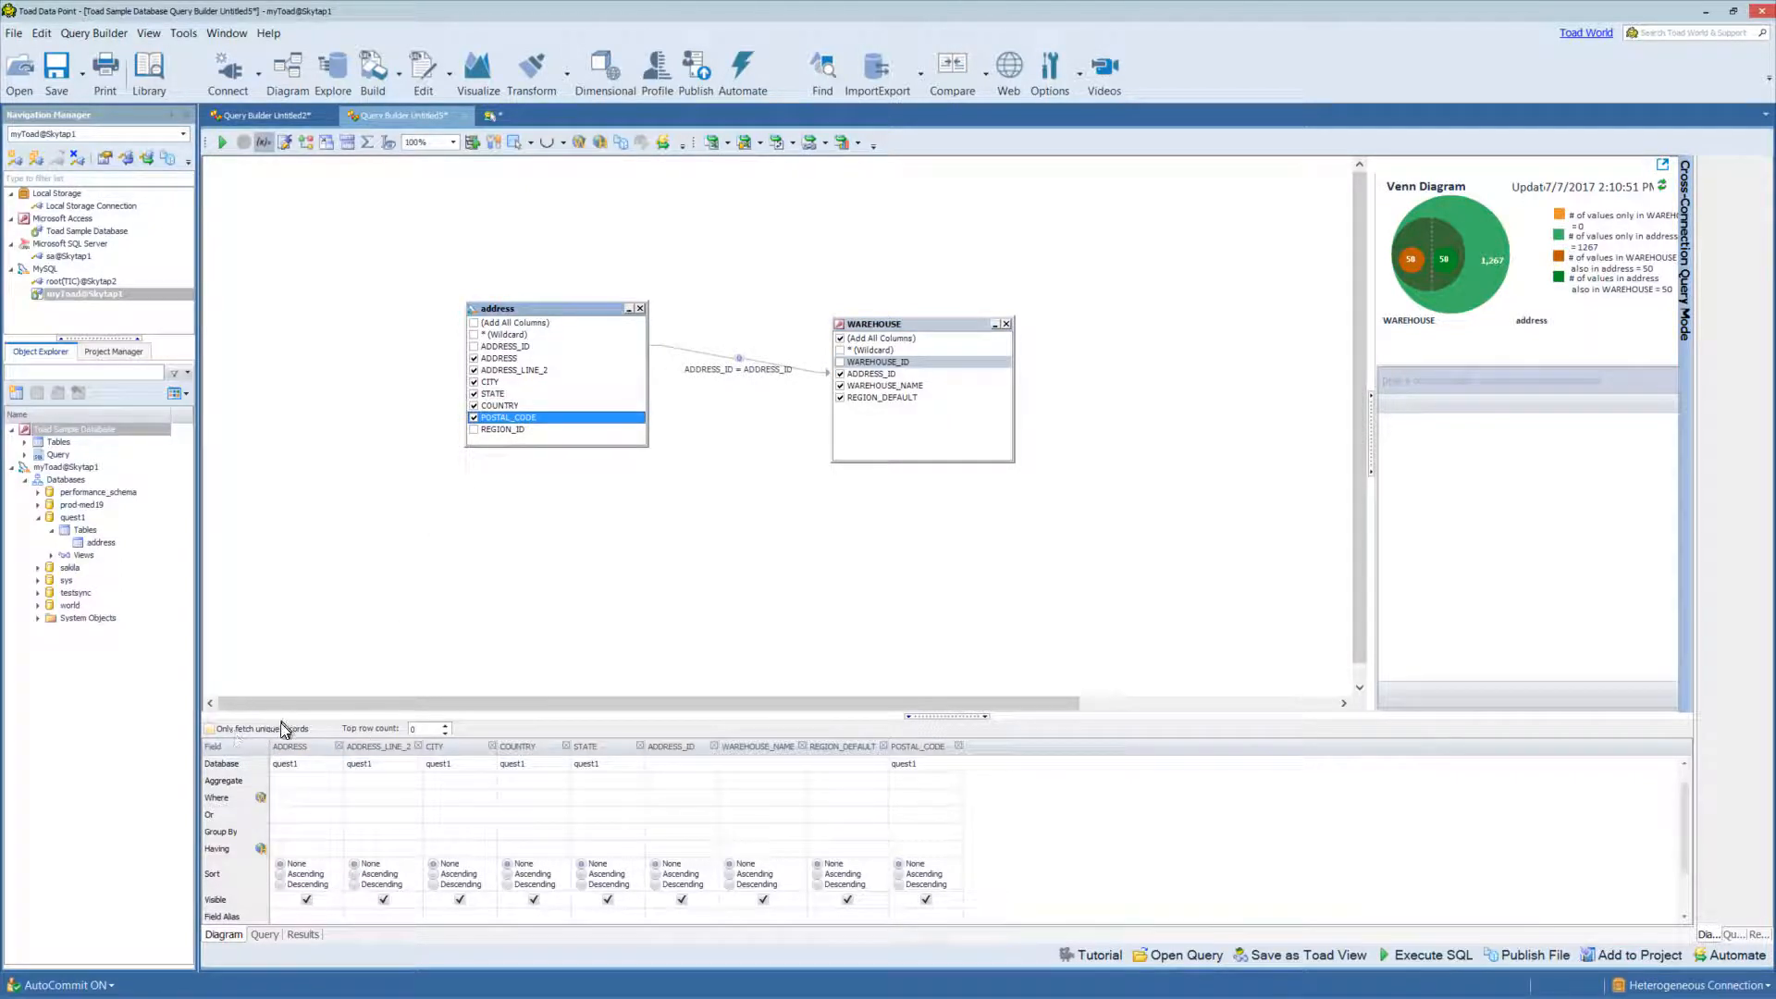
- Try raising the query's top row count and reset it to 0
{"action": "left_click", "coordinate": [450, 728]}
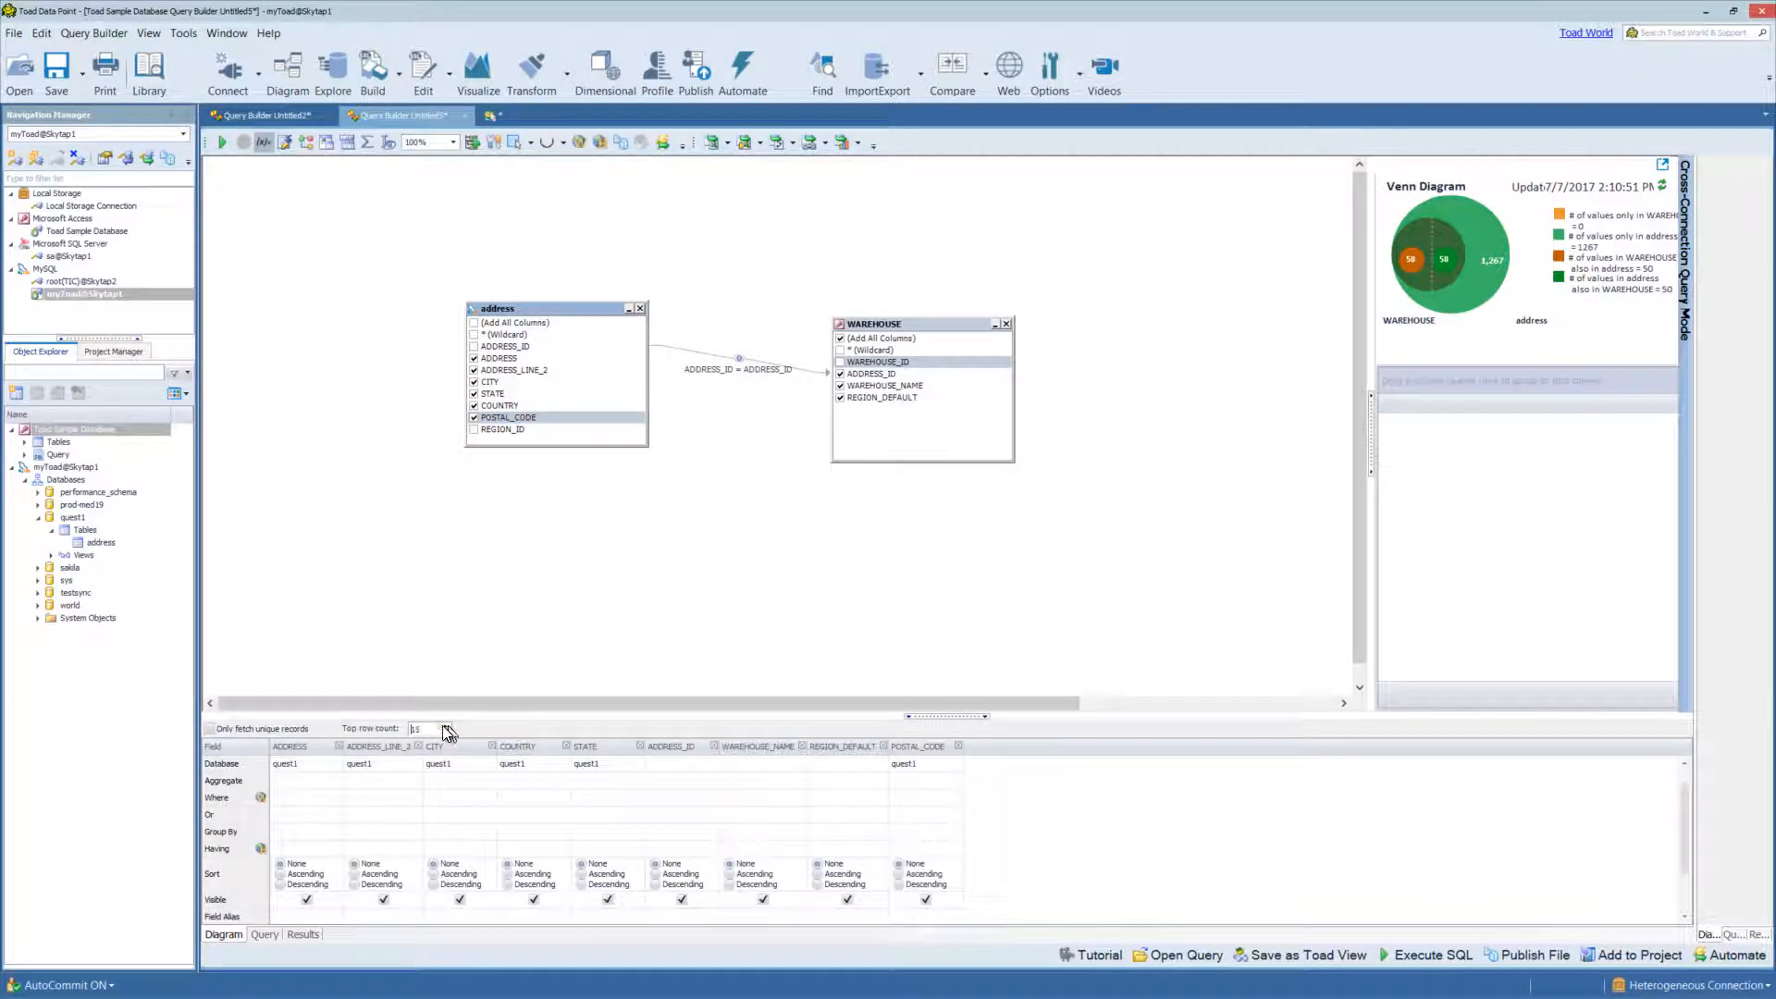
{"action": "left_click_drag", "start_coordinate": [430, 728], "coordinate": [345, 739]}
{"action": "key", "text": "BackSpace"}
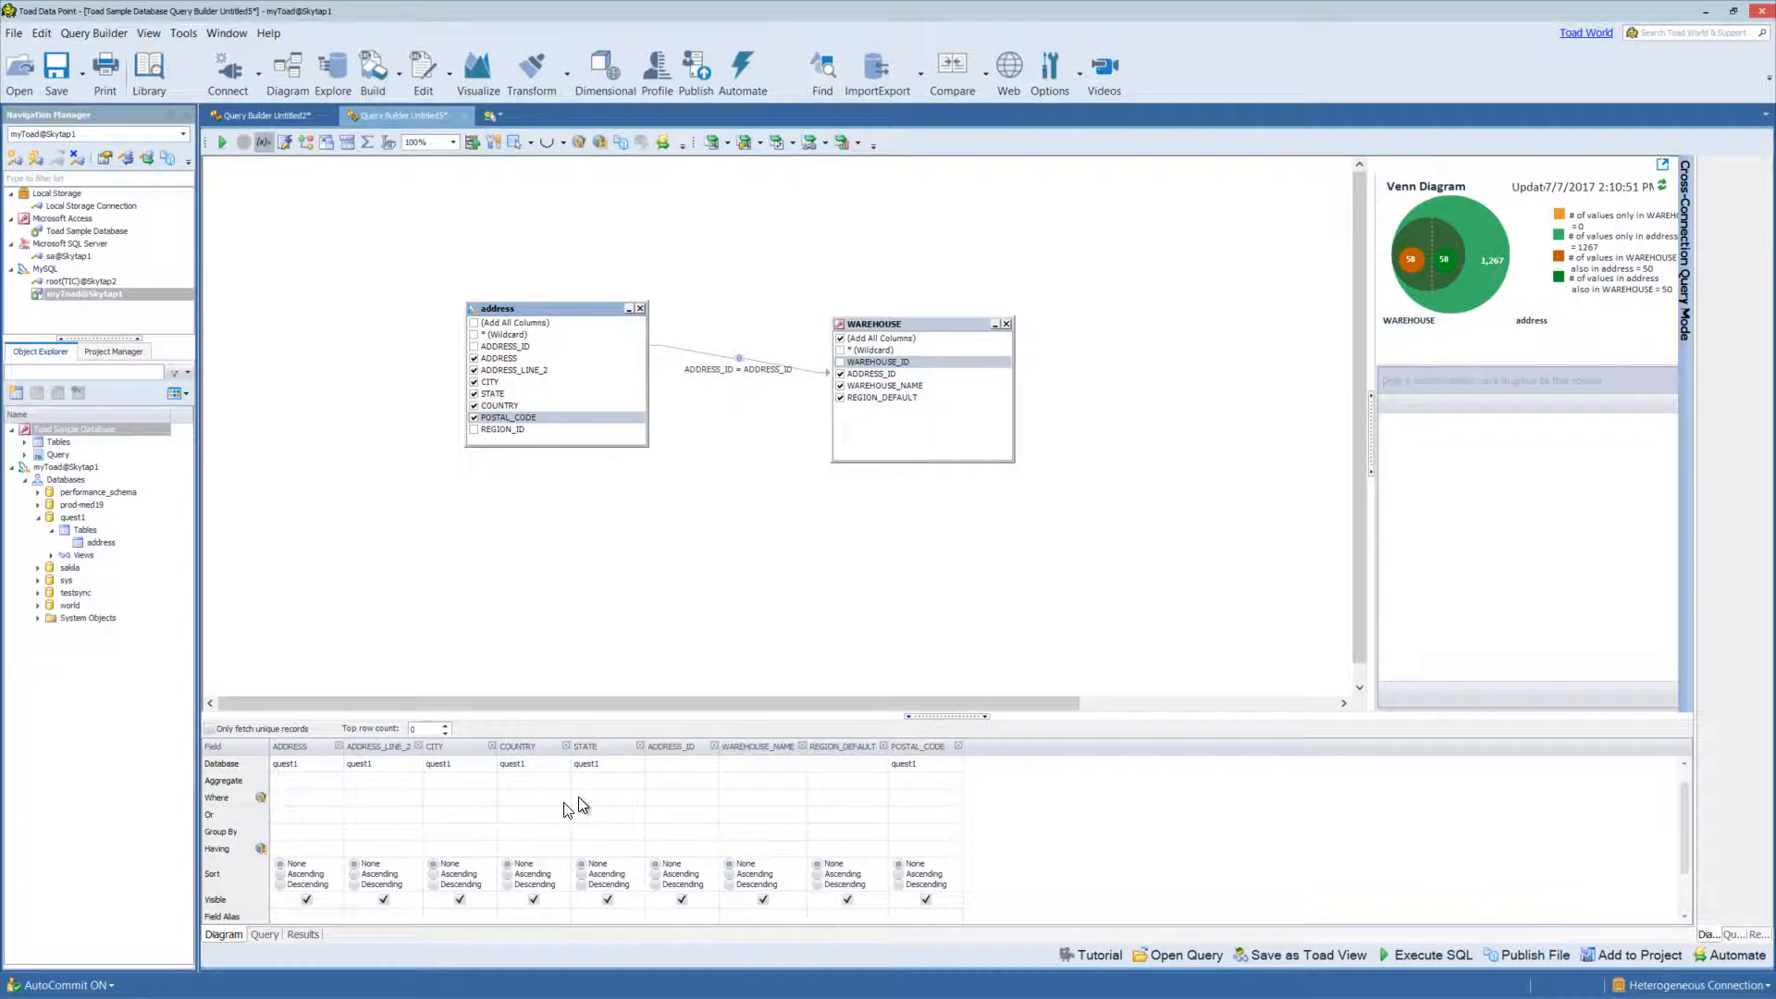
- Move the WAREHOUSE_NAME and COUNTRY columns to the end of the query's column grid, then remove COUNTRY
{"action": "scroll", "coordinate": [568, 803], "scroll_direction": "up", "scroll_amount": 1}
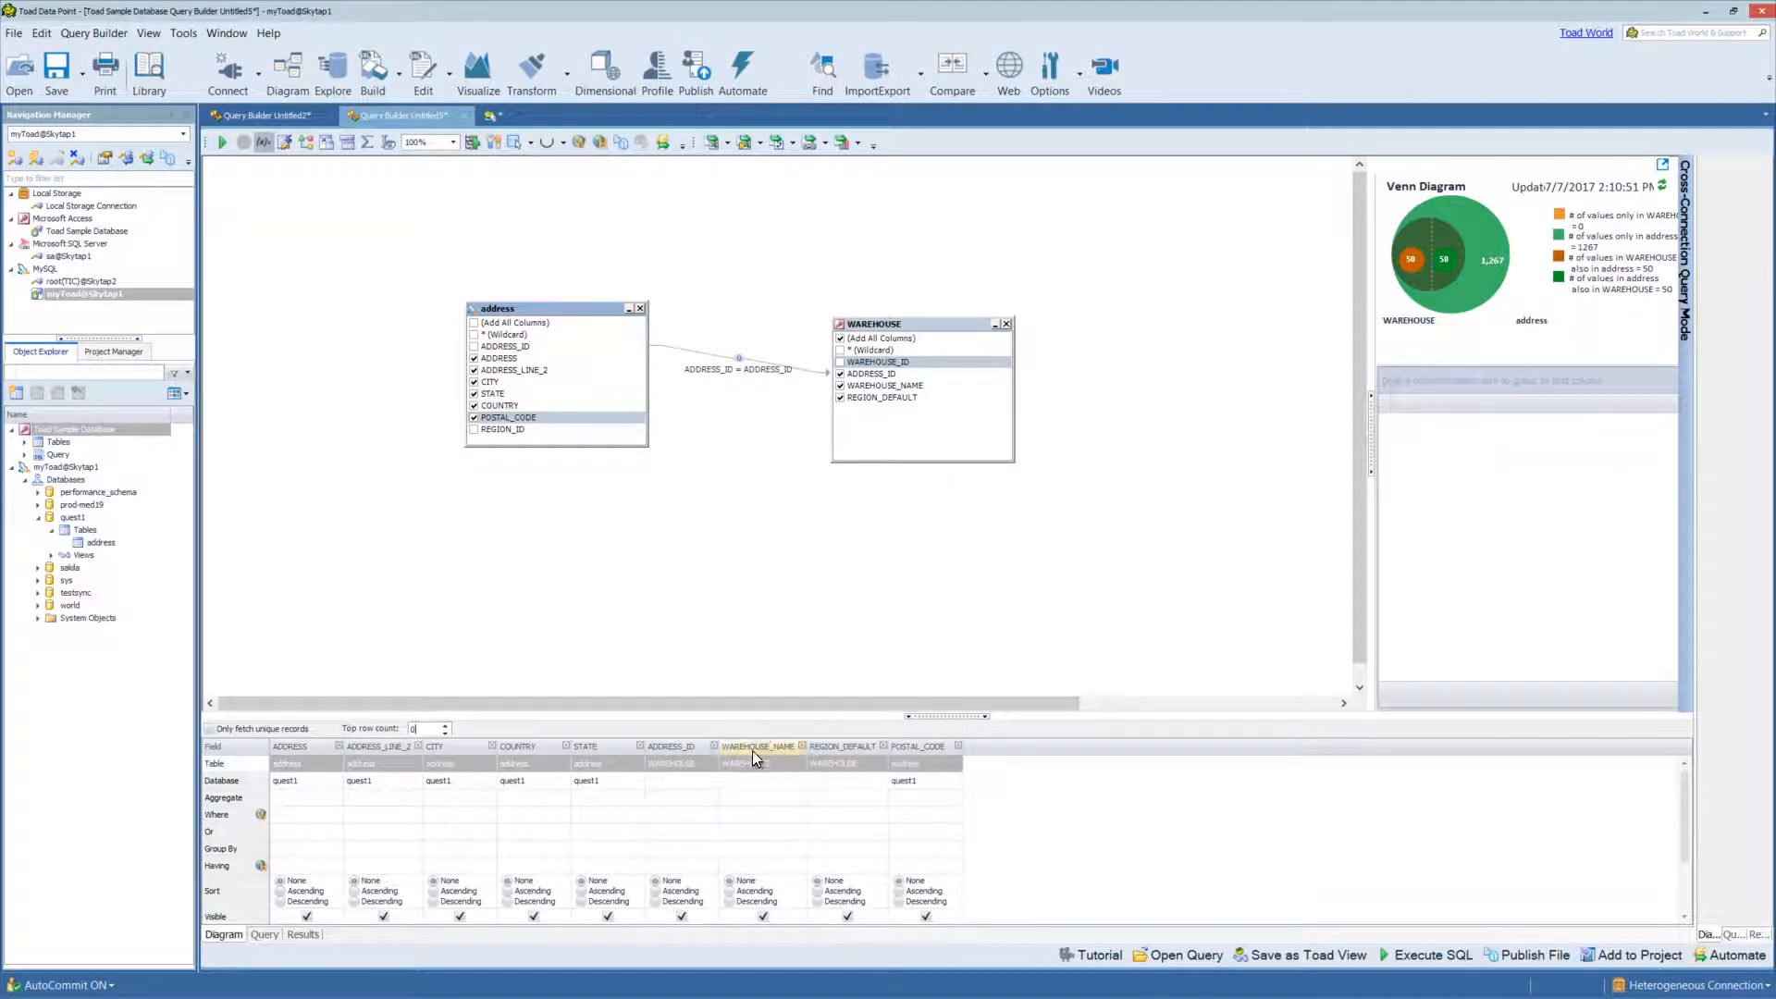
{"action": "left_click_drag", "start_coordinate": [757, 747], "coordinate": [982, 765]}
{"action": "left_click_drag", "start_coordinate": [545, 747], "coordinate": [1073, 766]}
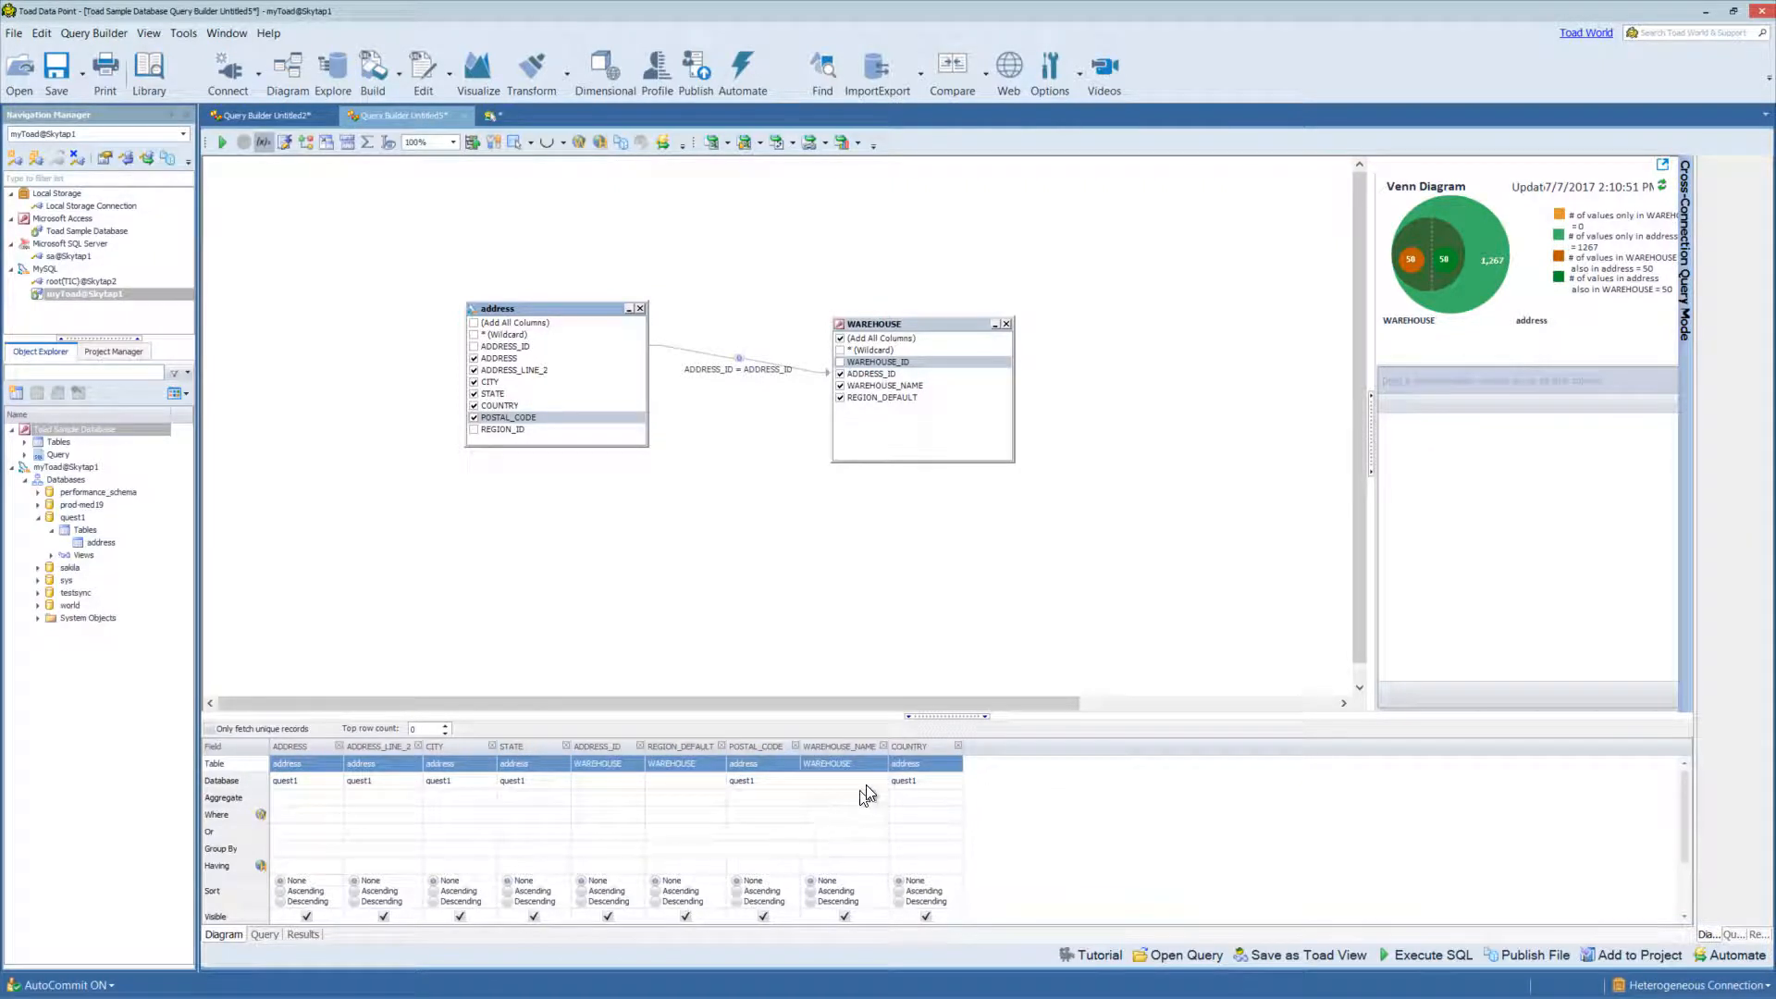
{"action": "left_click", "coordinate": [958, 745]}
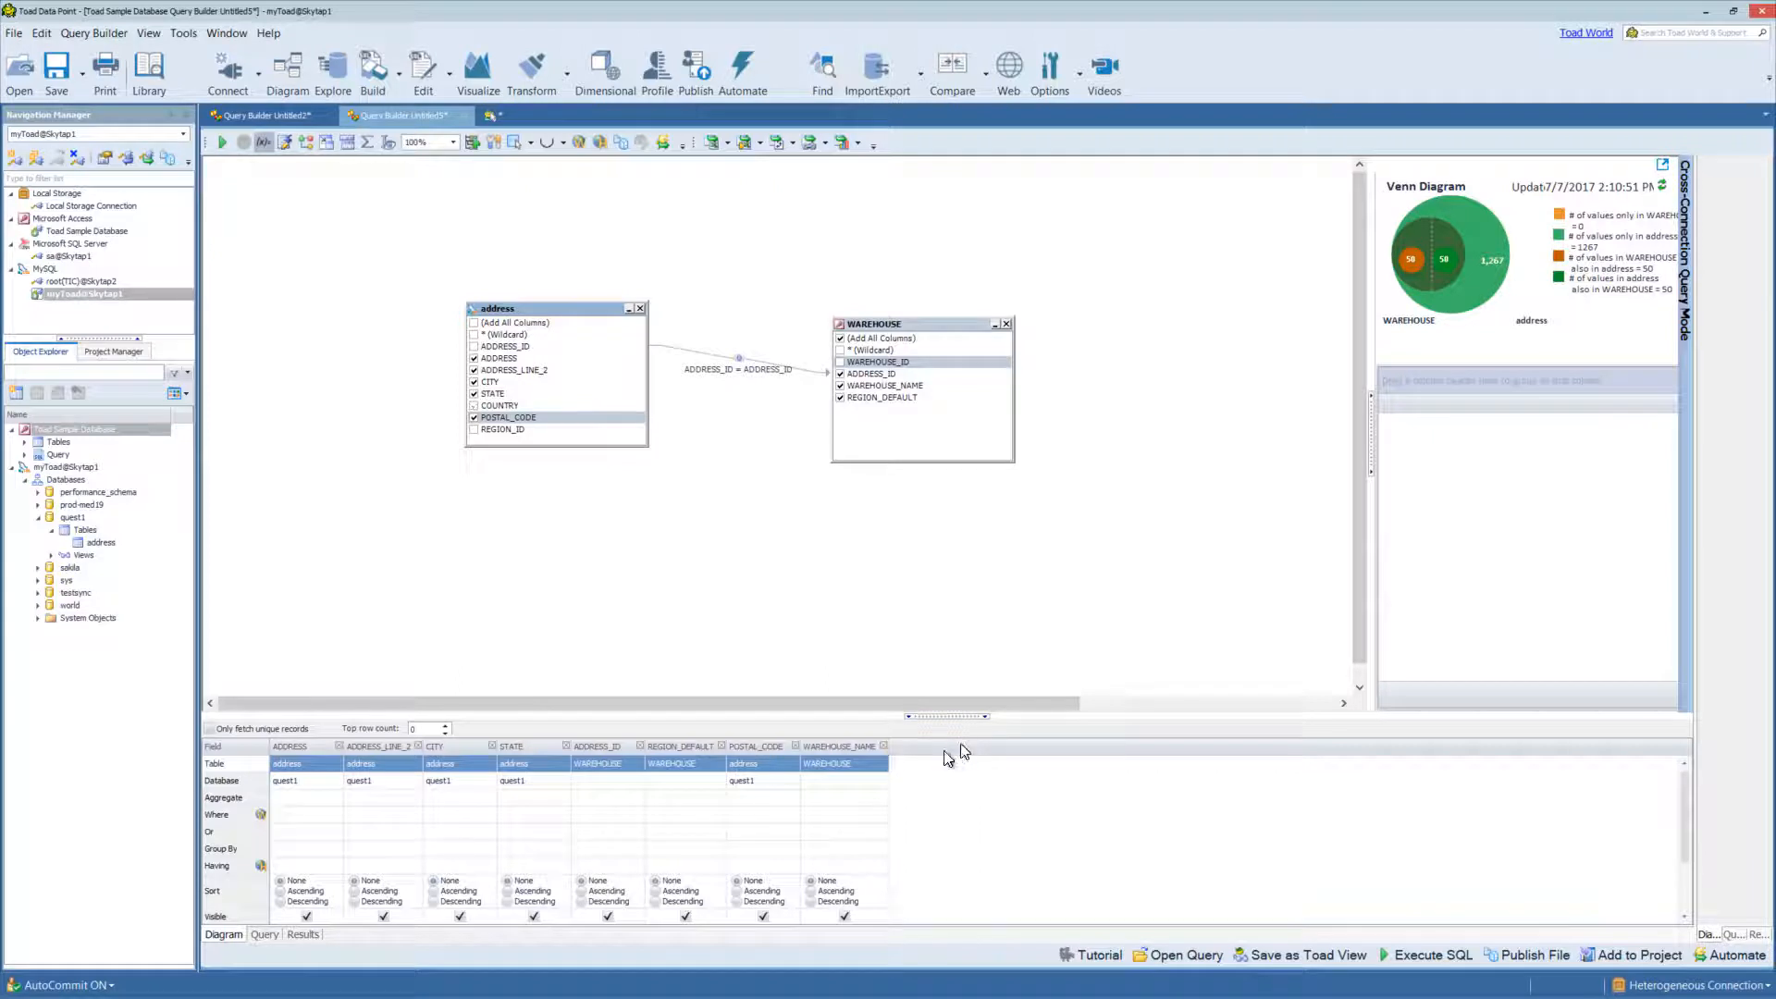
- Remove the WAREHOUSE_NAME column from the query's column grid
{"action": "left_click", "coordinate": [885, 746]}
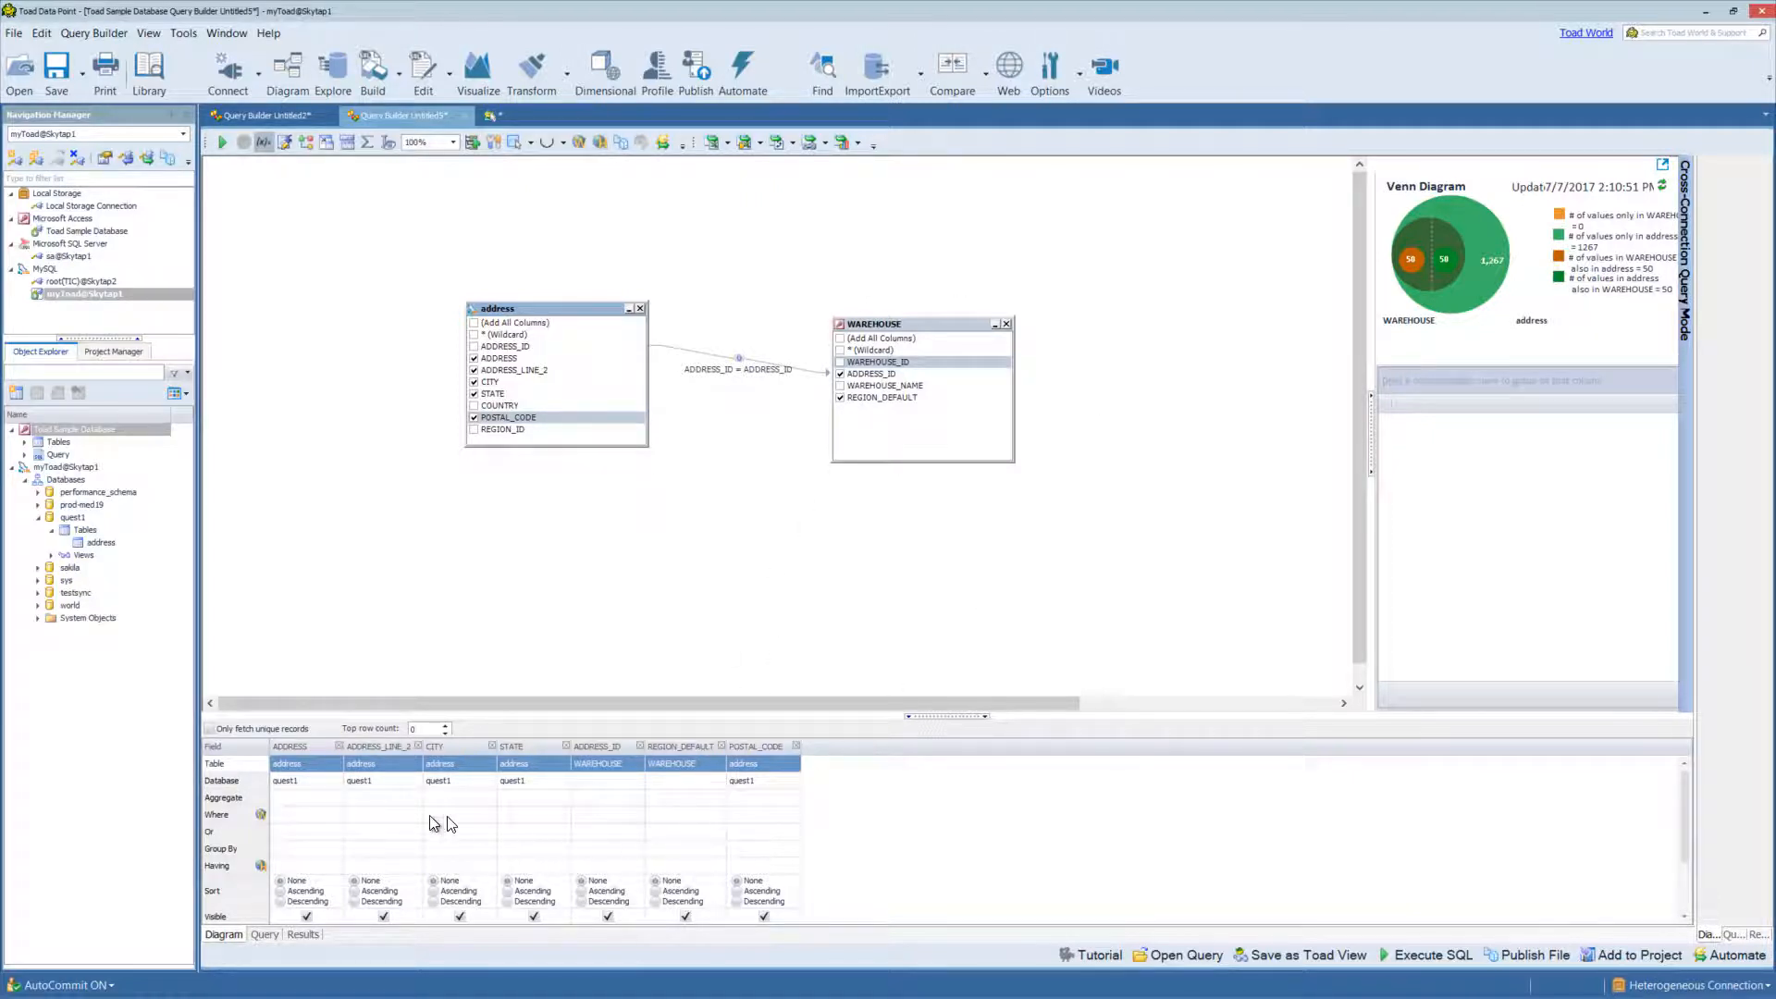
- Examine the aggregate functions offered for the query's columns, from ADDRESS through REGION_DEFAULT, without choosing one
{"action": "left_click", "coordinate": [334, 798]}
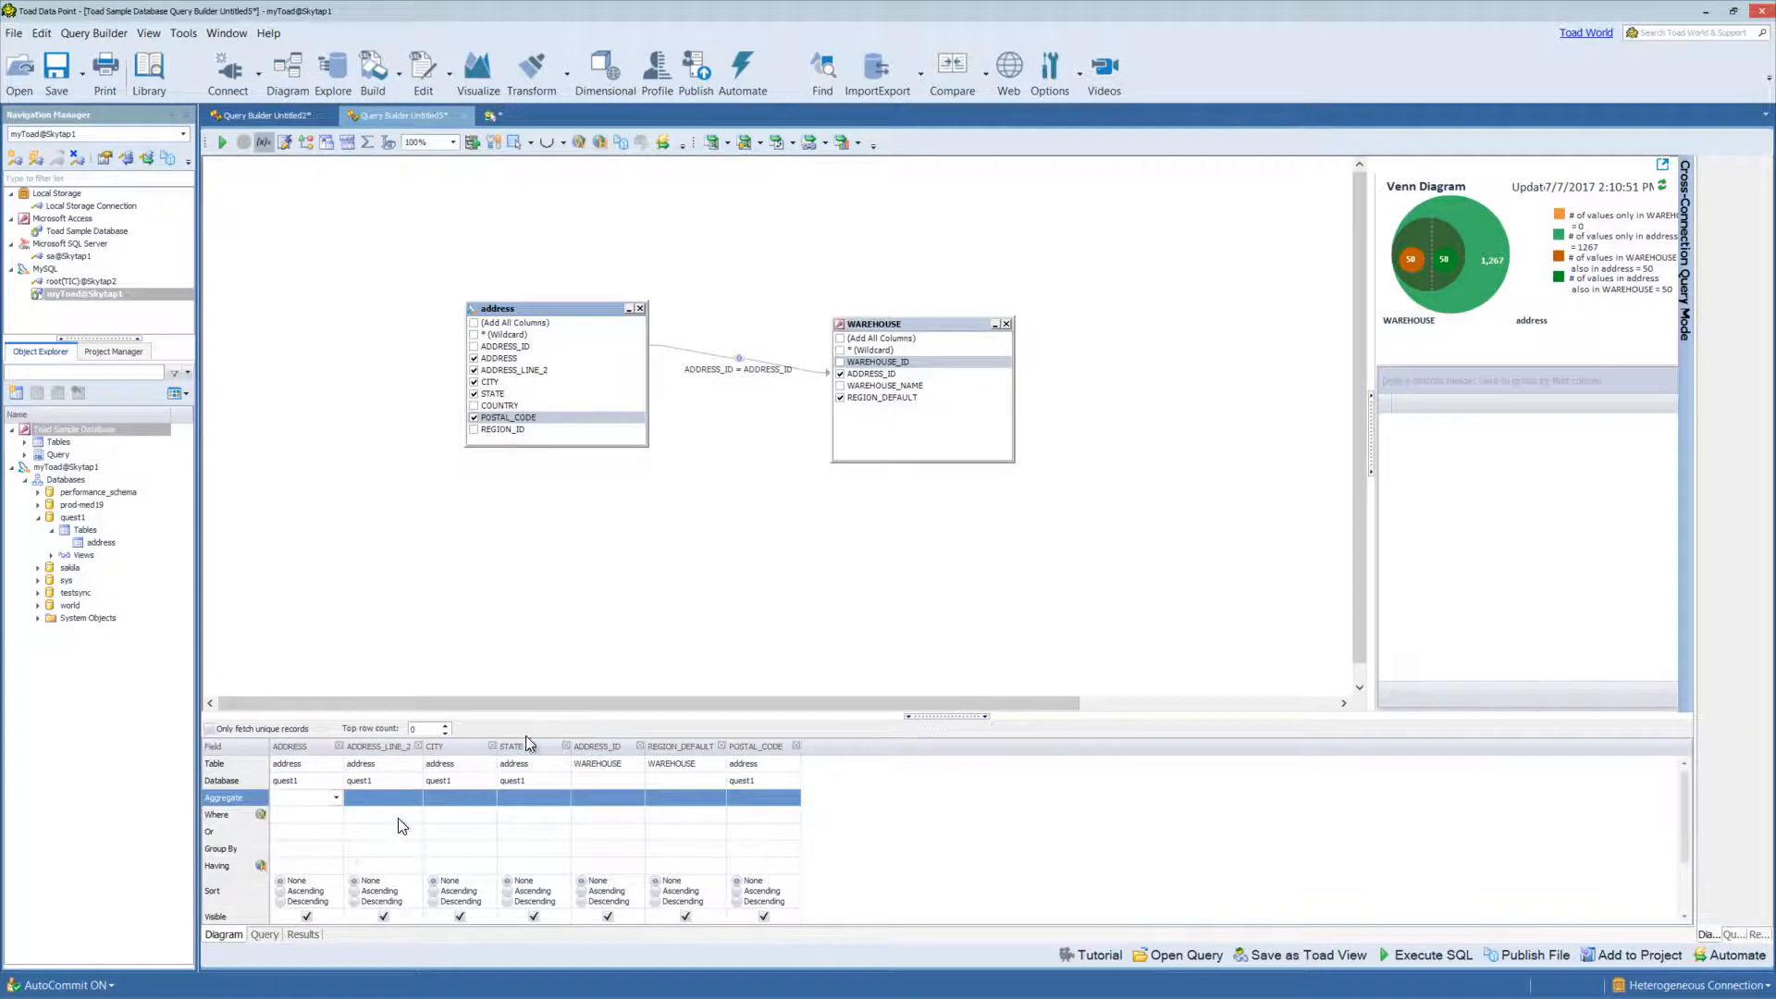
{"action": "left_click", "coordinate": [338, 799]}
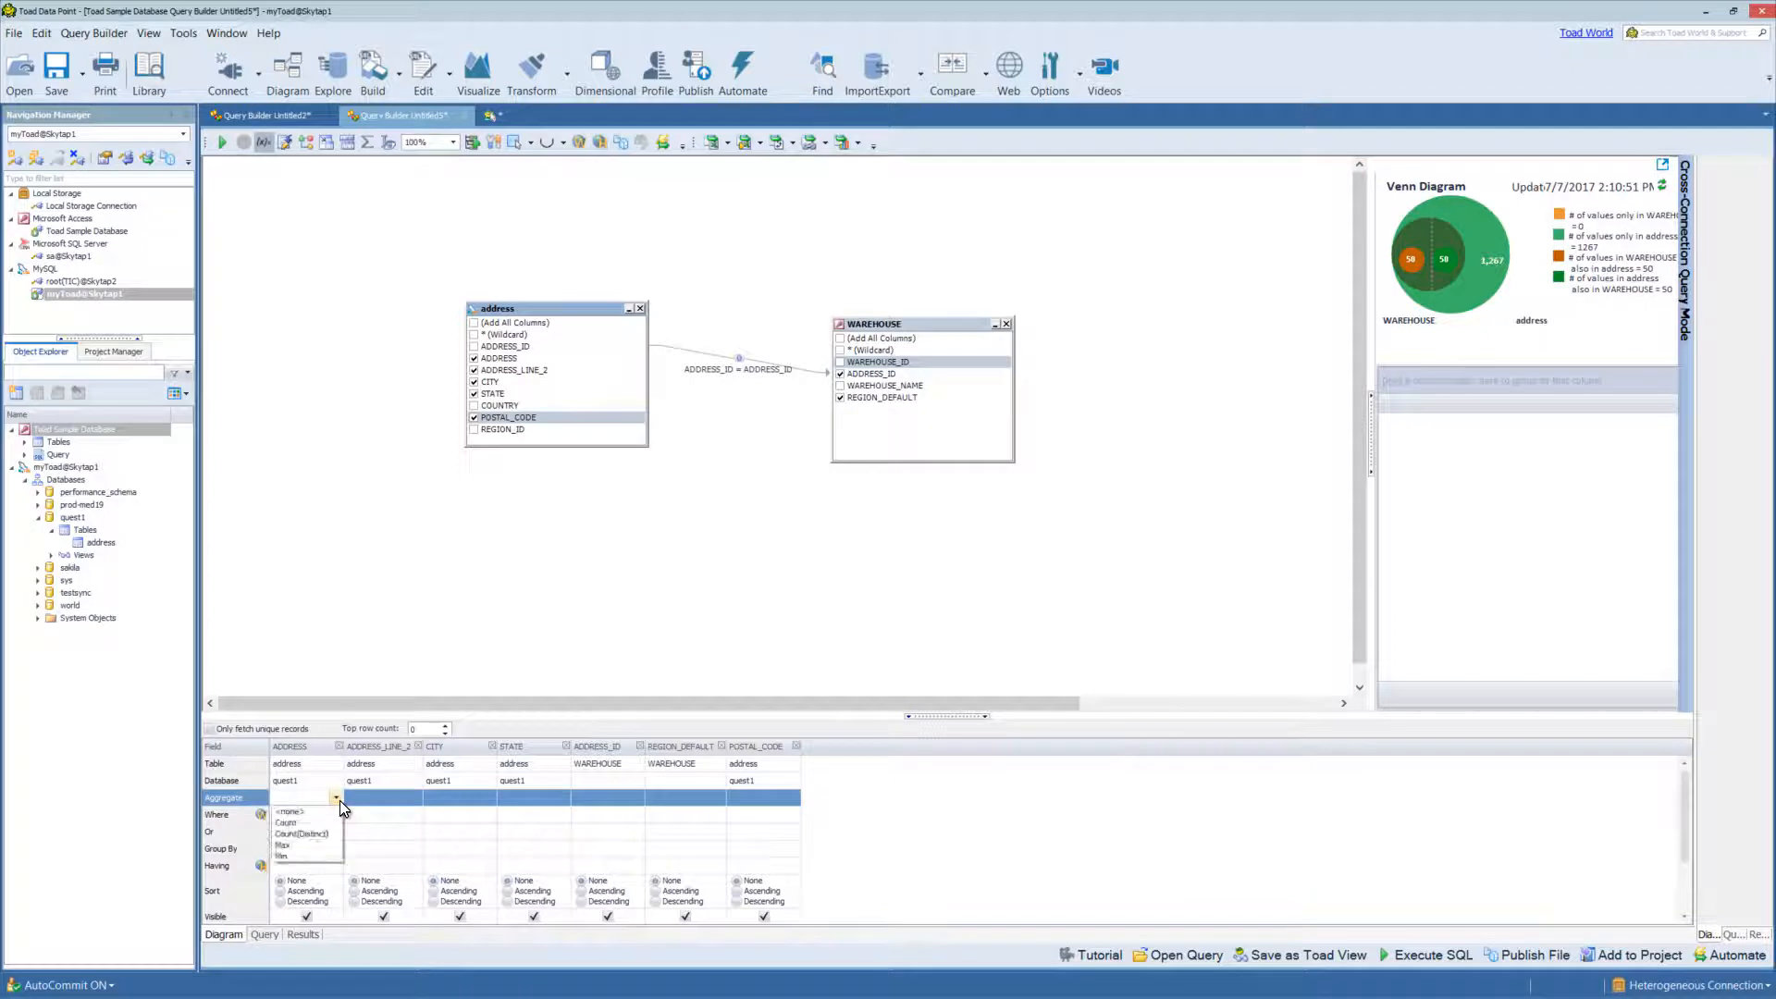
{"action": "left_click", "coordinate": [403, 802]}
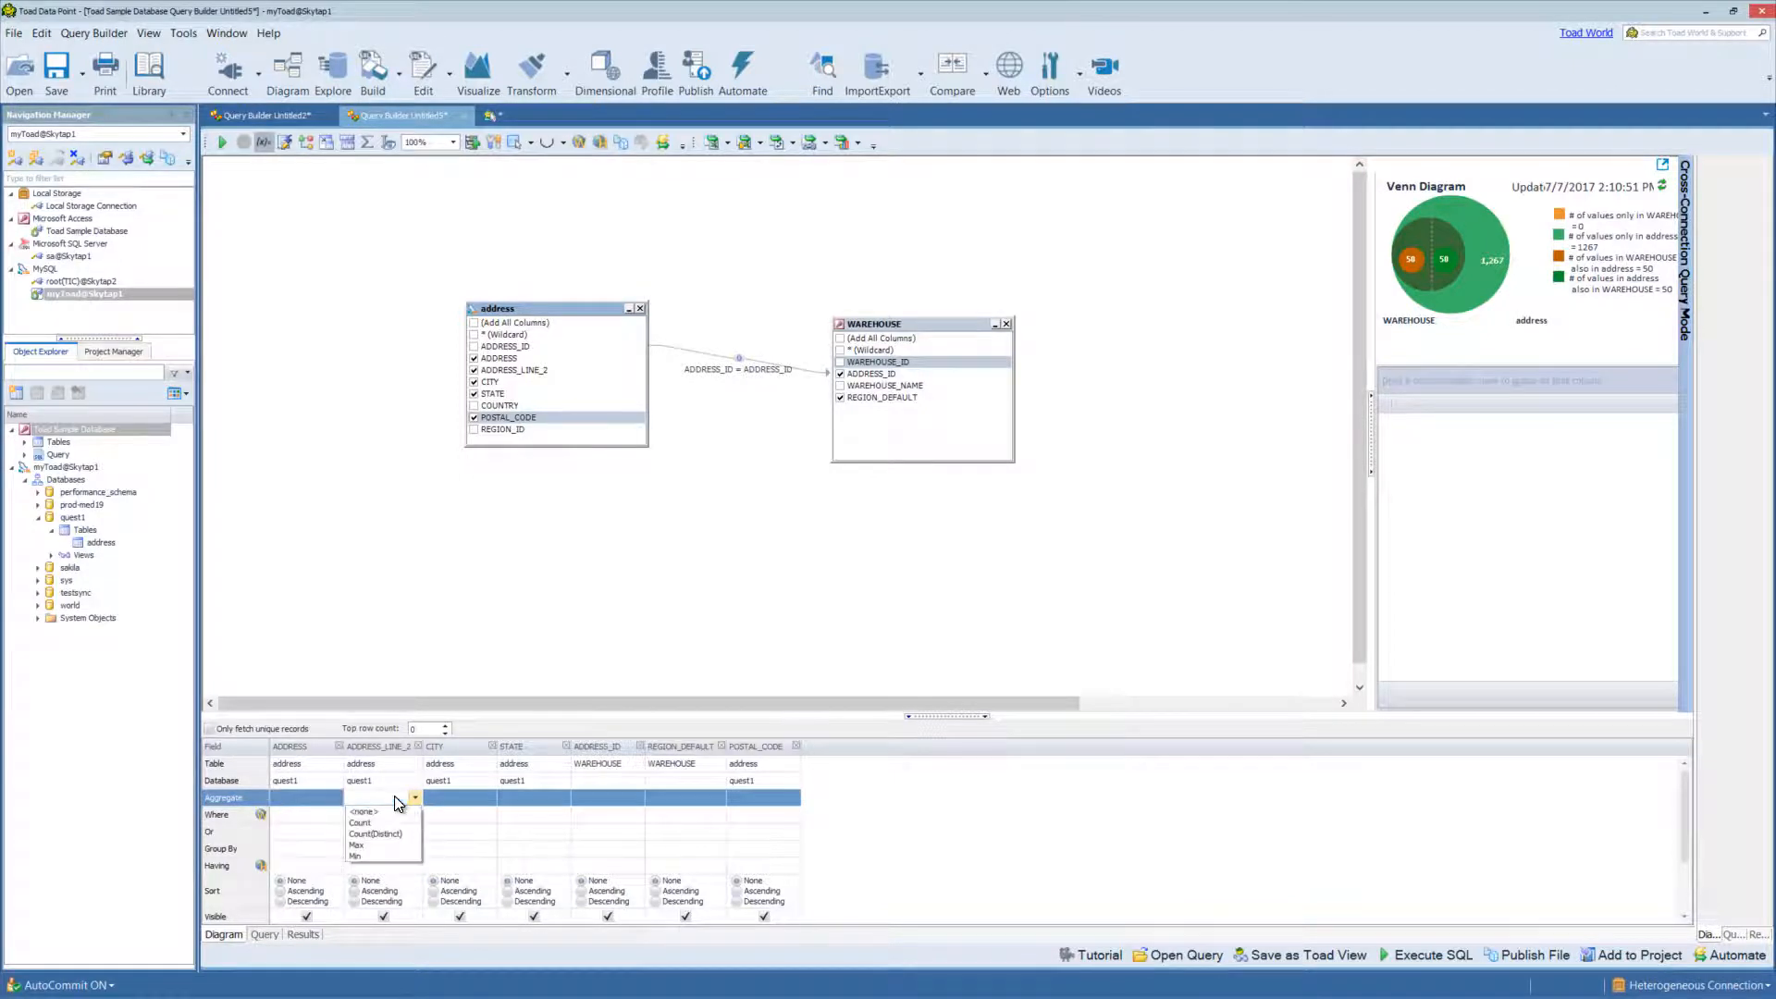
{"action": "left_click", "coordinate": [467, 798]}
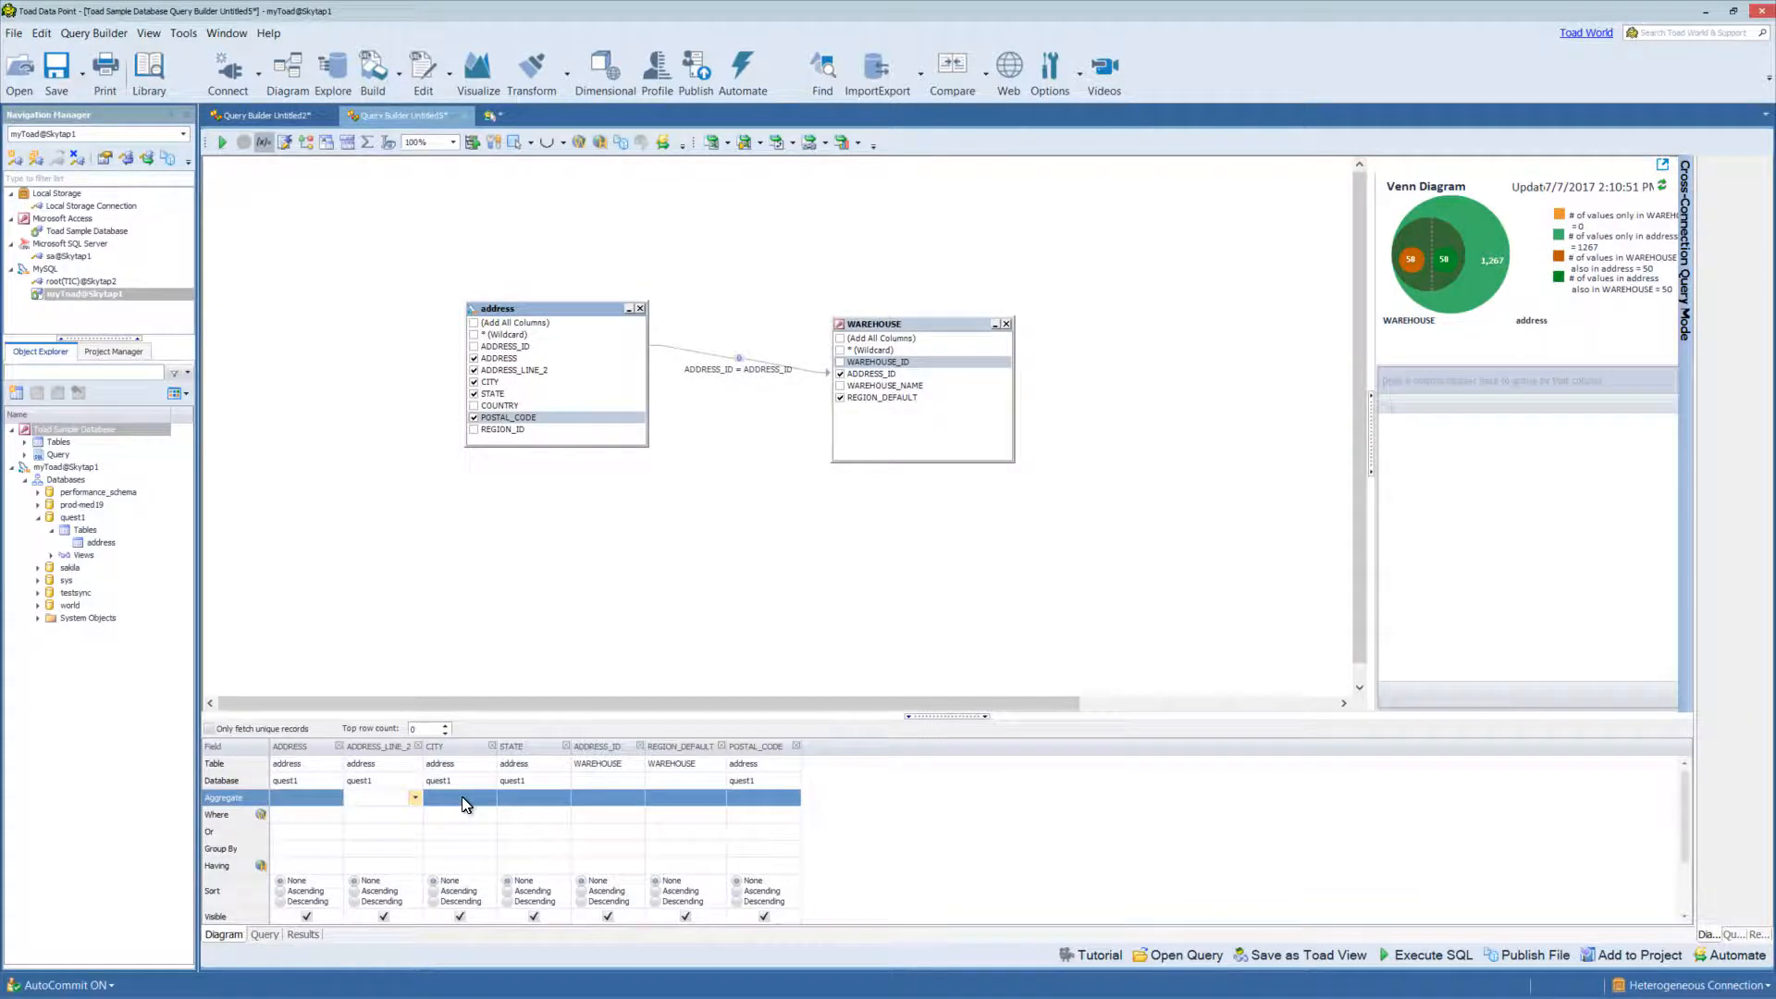
{"action": "left_click", "coordinate": [553, 798]}
{"action": "left_click", "coordinate": [562, 798]}
{"action": "left_click", "coordinate": [627, 798]}
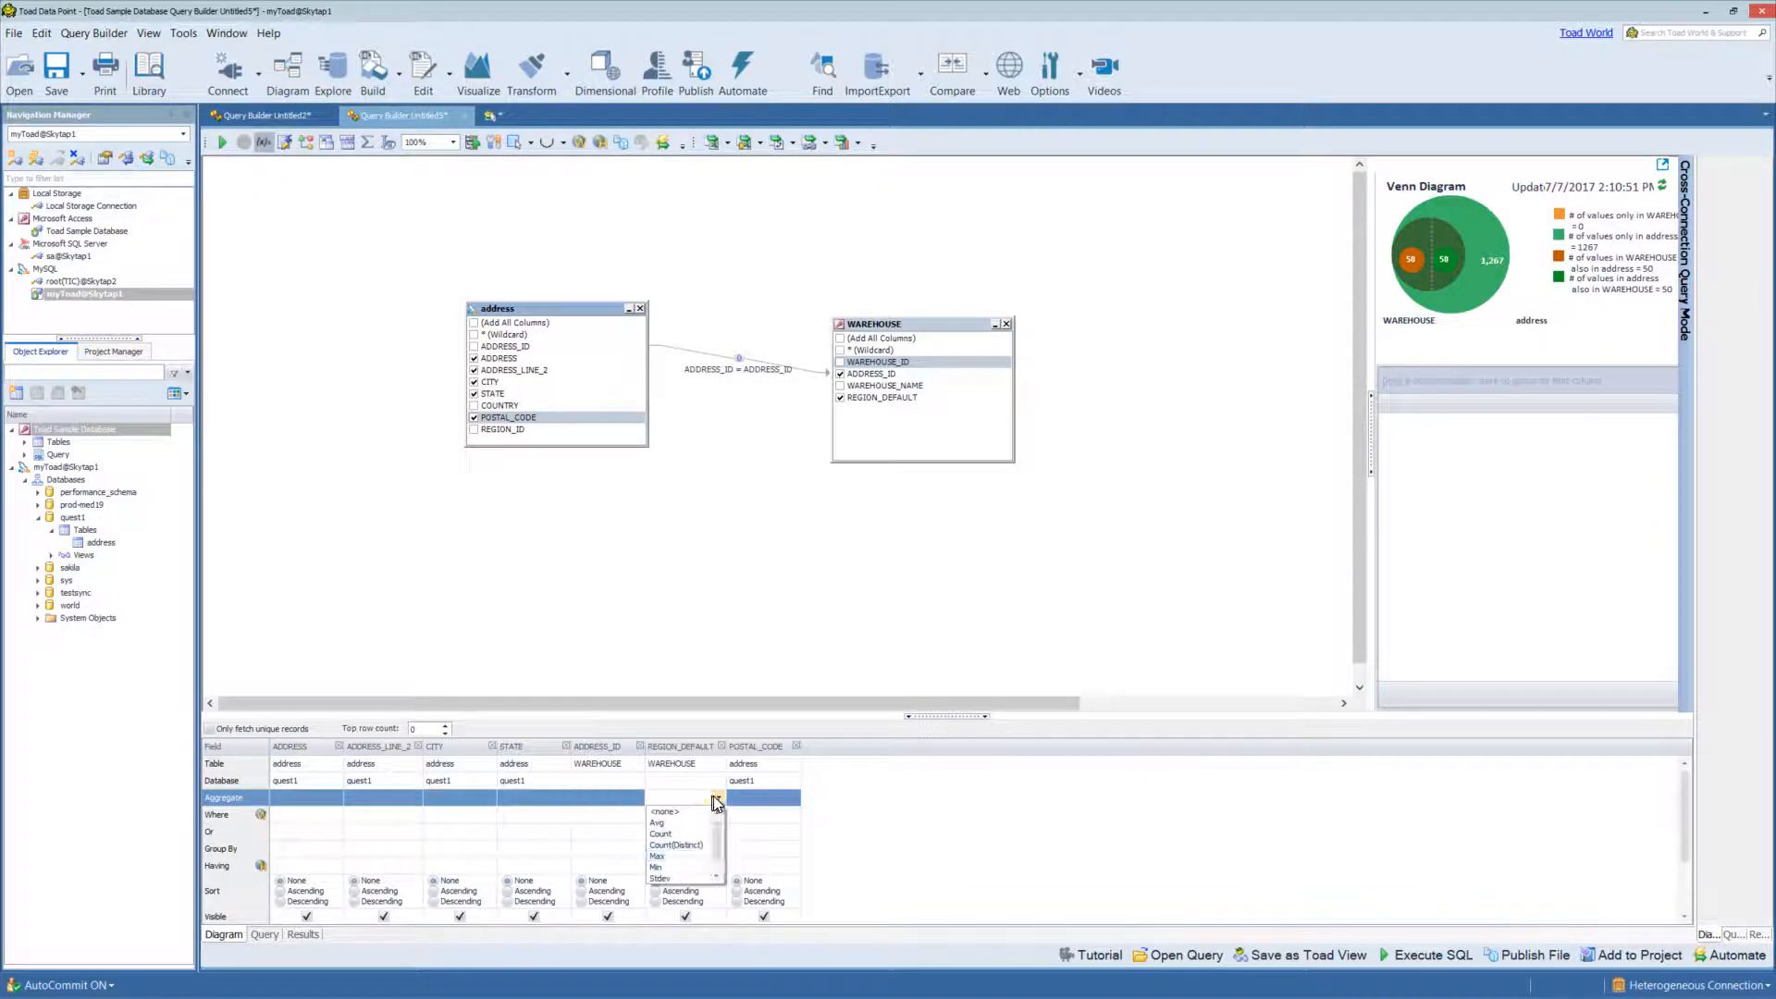
{"action": "left_click", "coordinate": [786, 816]}
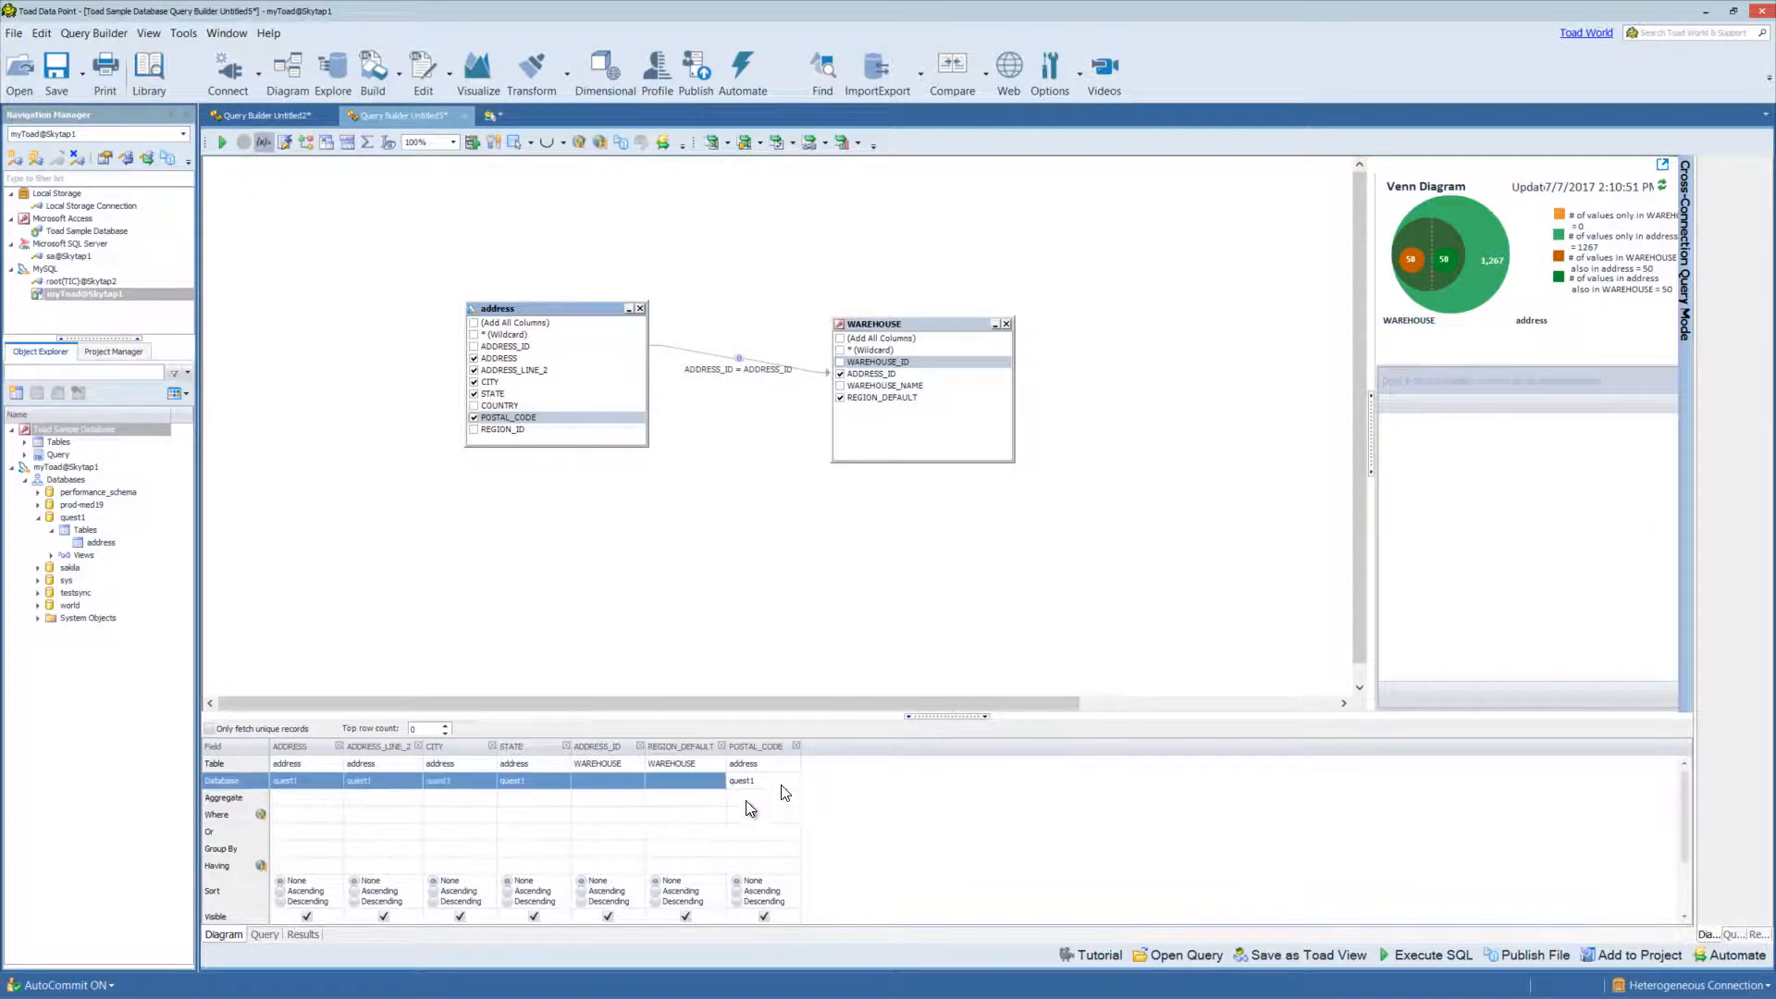
- Add a Where condition to the ADDRESS column with the IS NOT NULL operator
{"action": "left_click", "coordinate": [311, 814]}
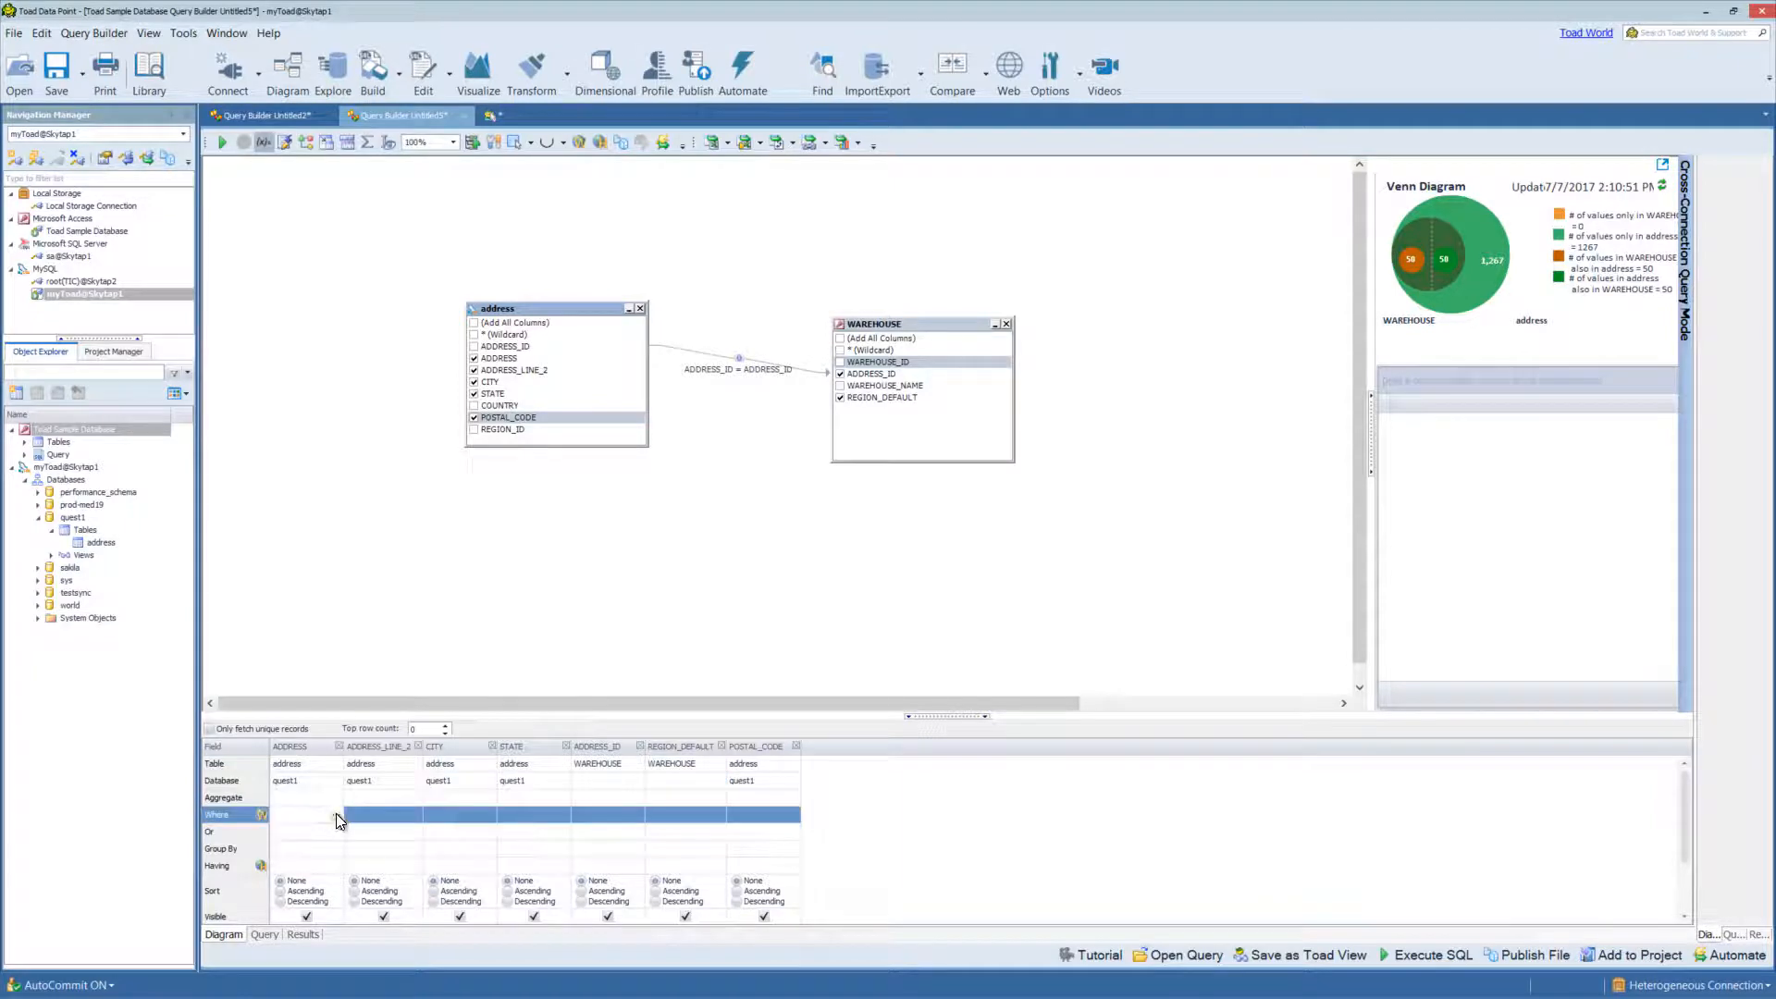
{"action": "left_click", "coordinate": [336, 814]}
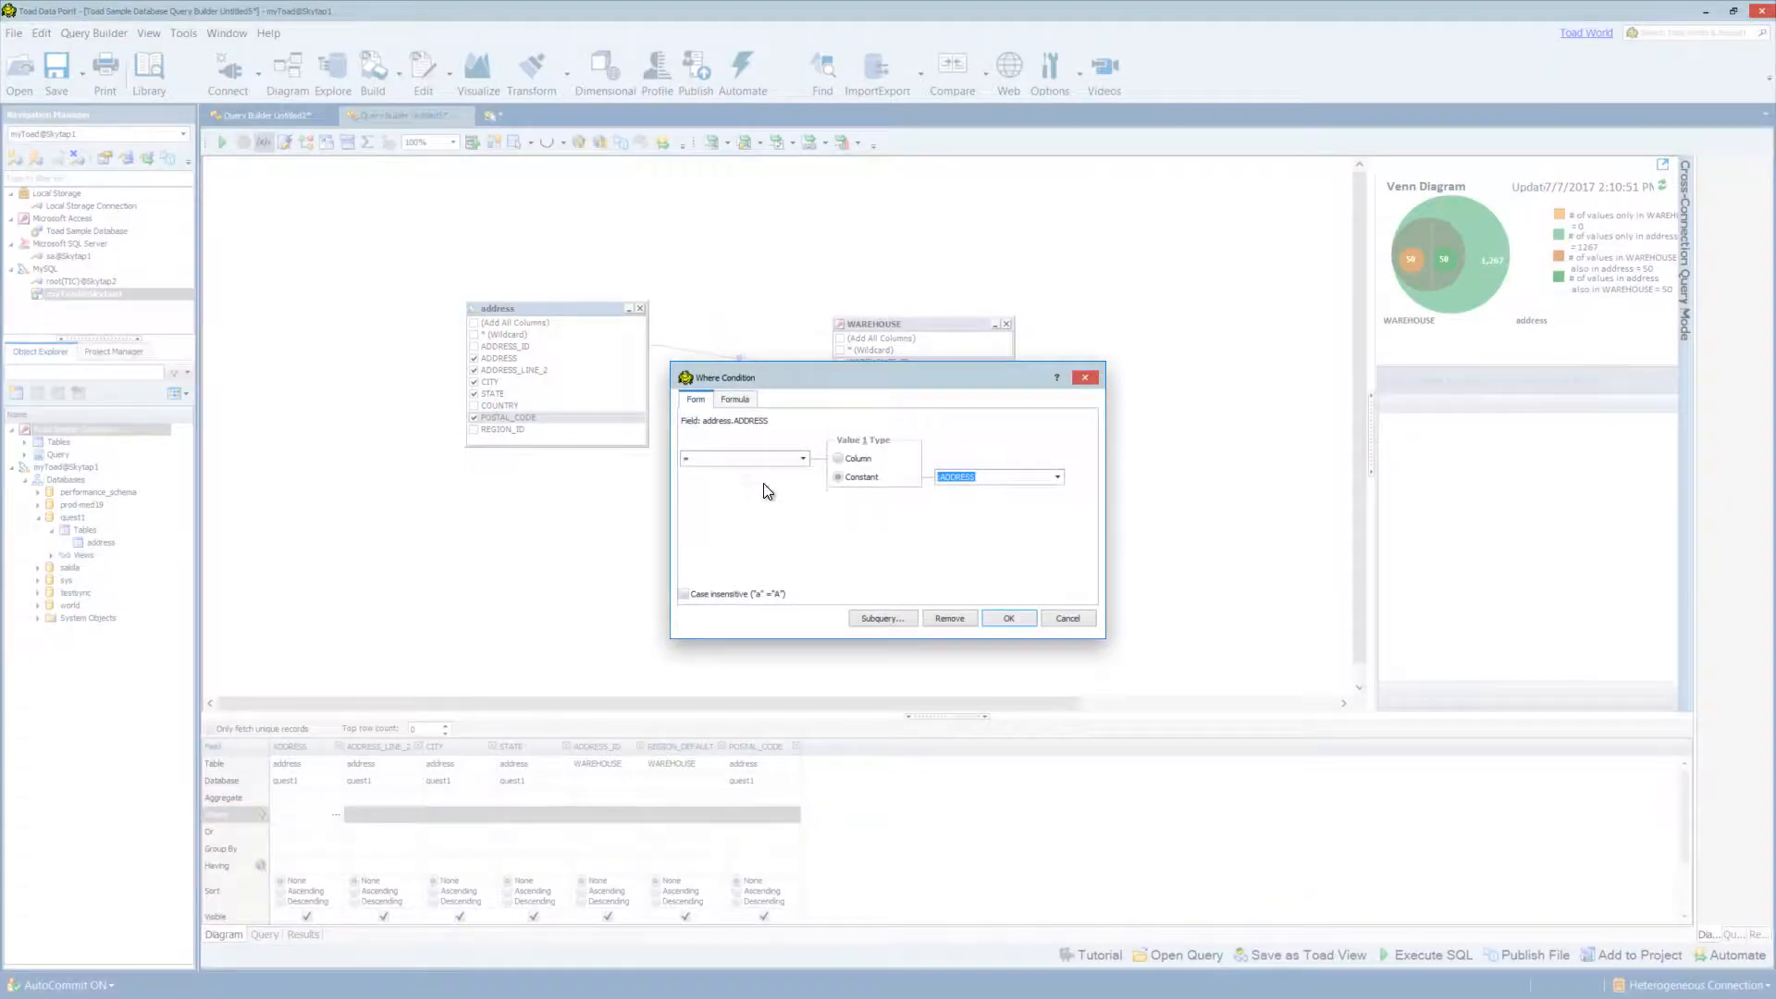
{"action": "left_click", "coordinate": [736, 400]}
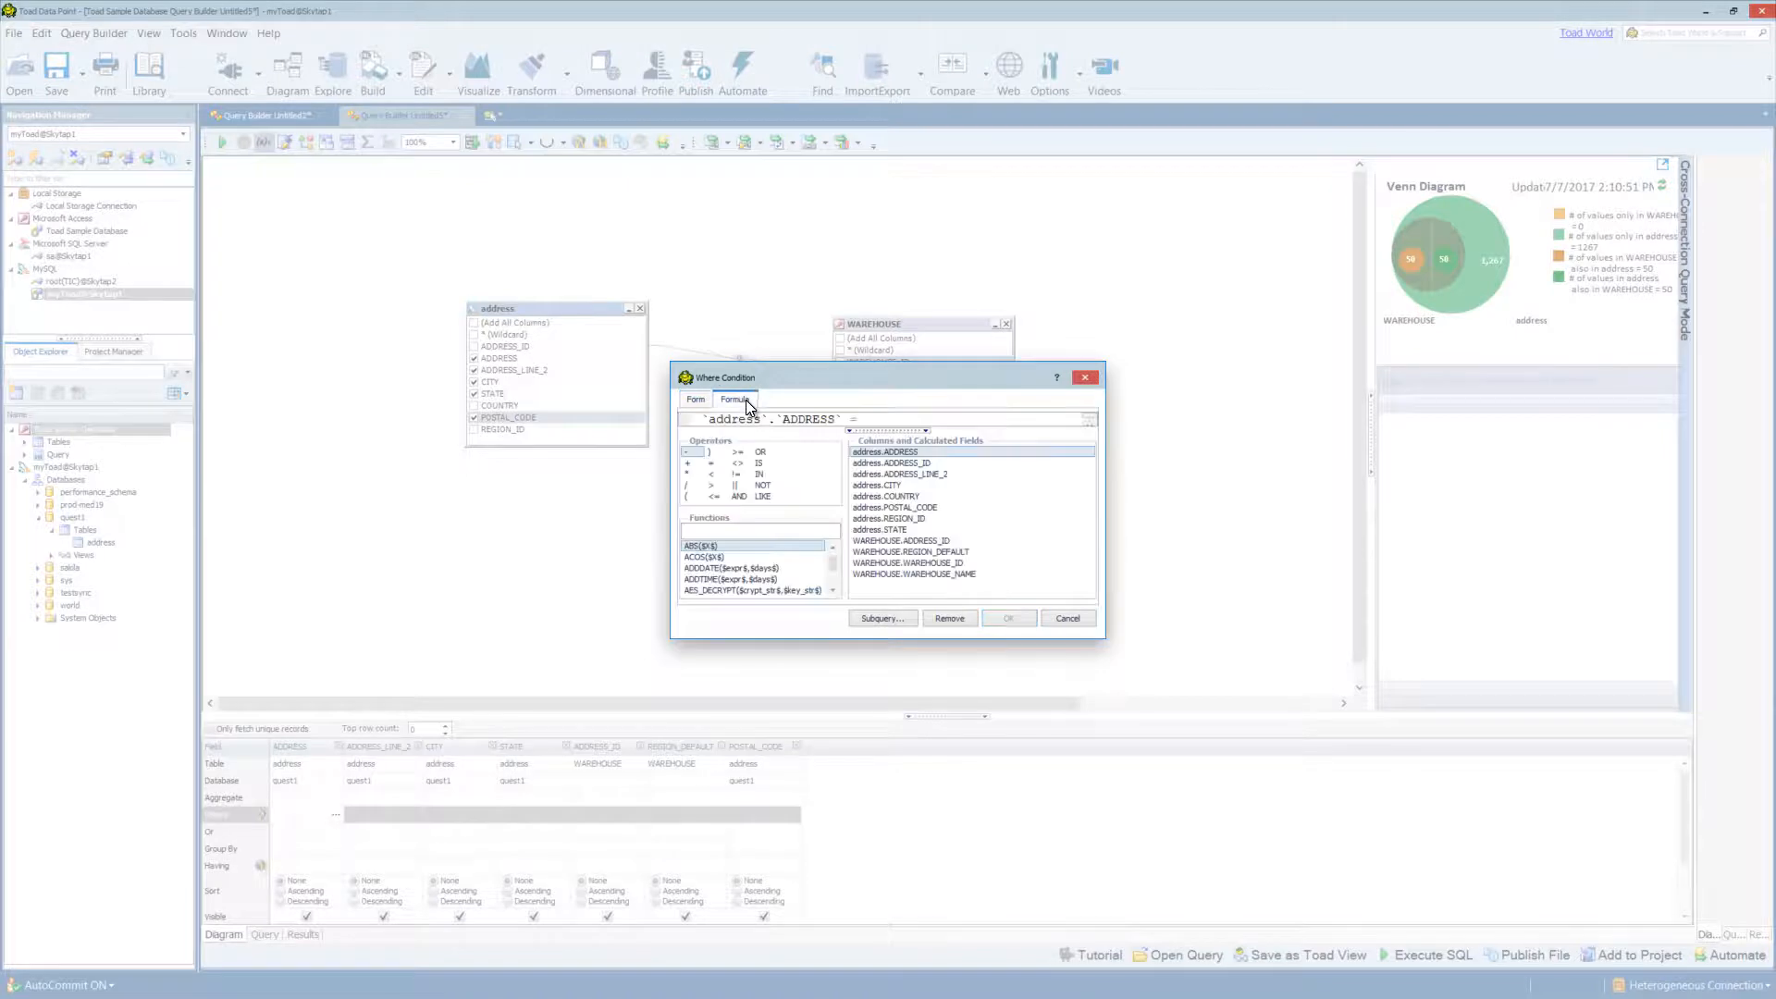
{"action": "left_click", "coordinate": [696, 402]}
{"action": "left_click", "coordinate": [804, 459]}
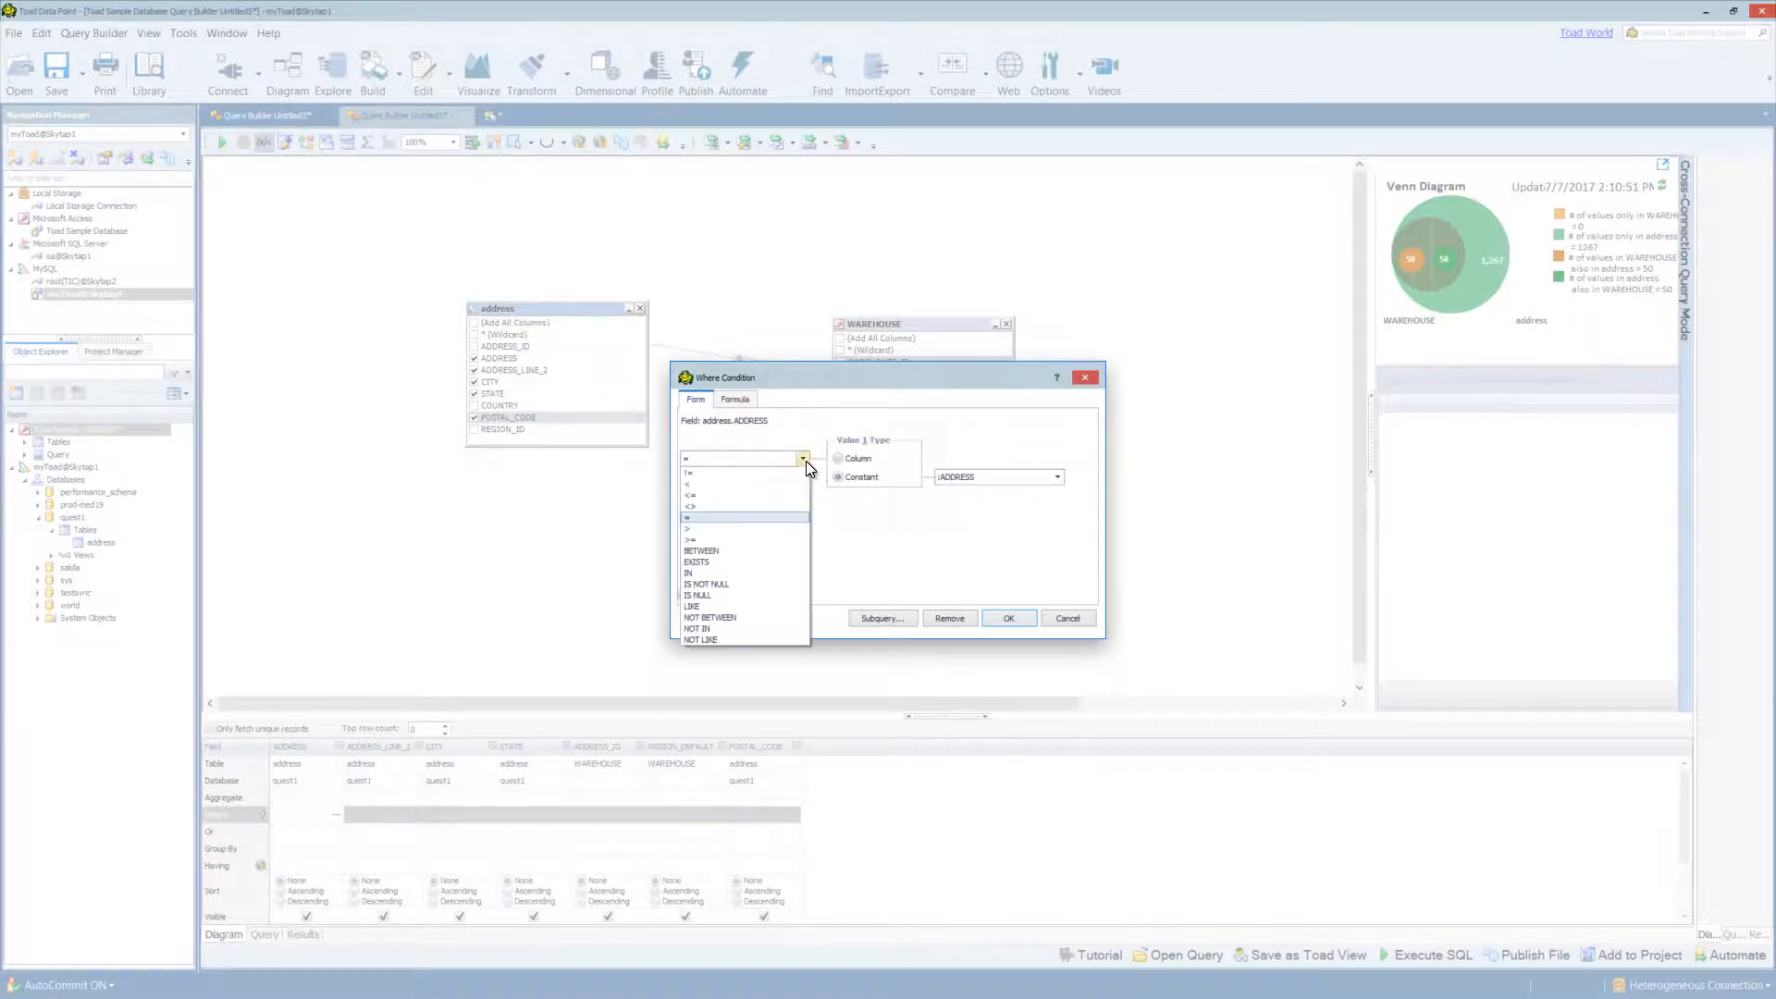
{"action": "left_click", "coordinate": [725, 563]}
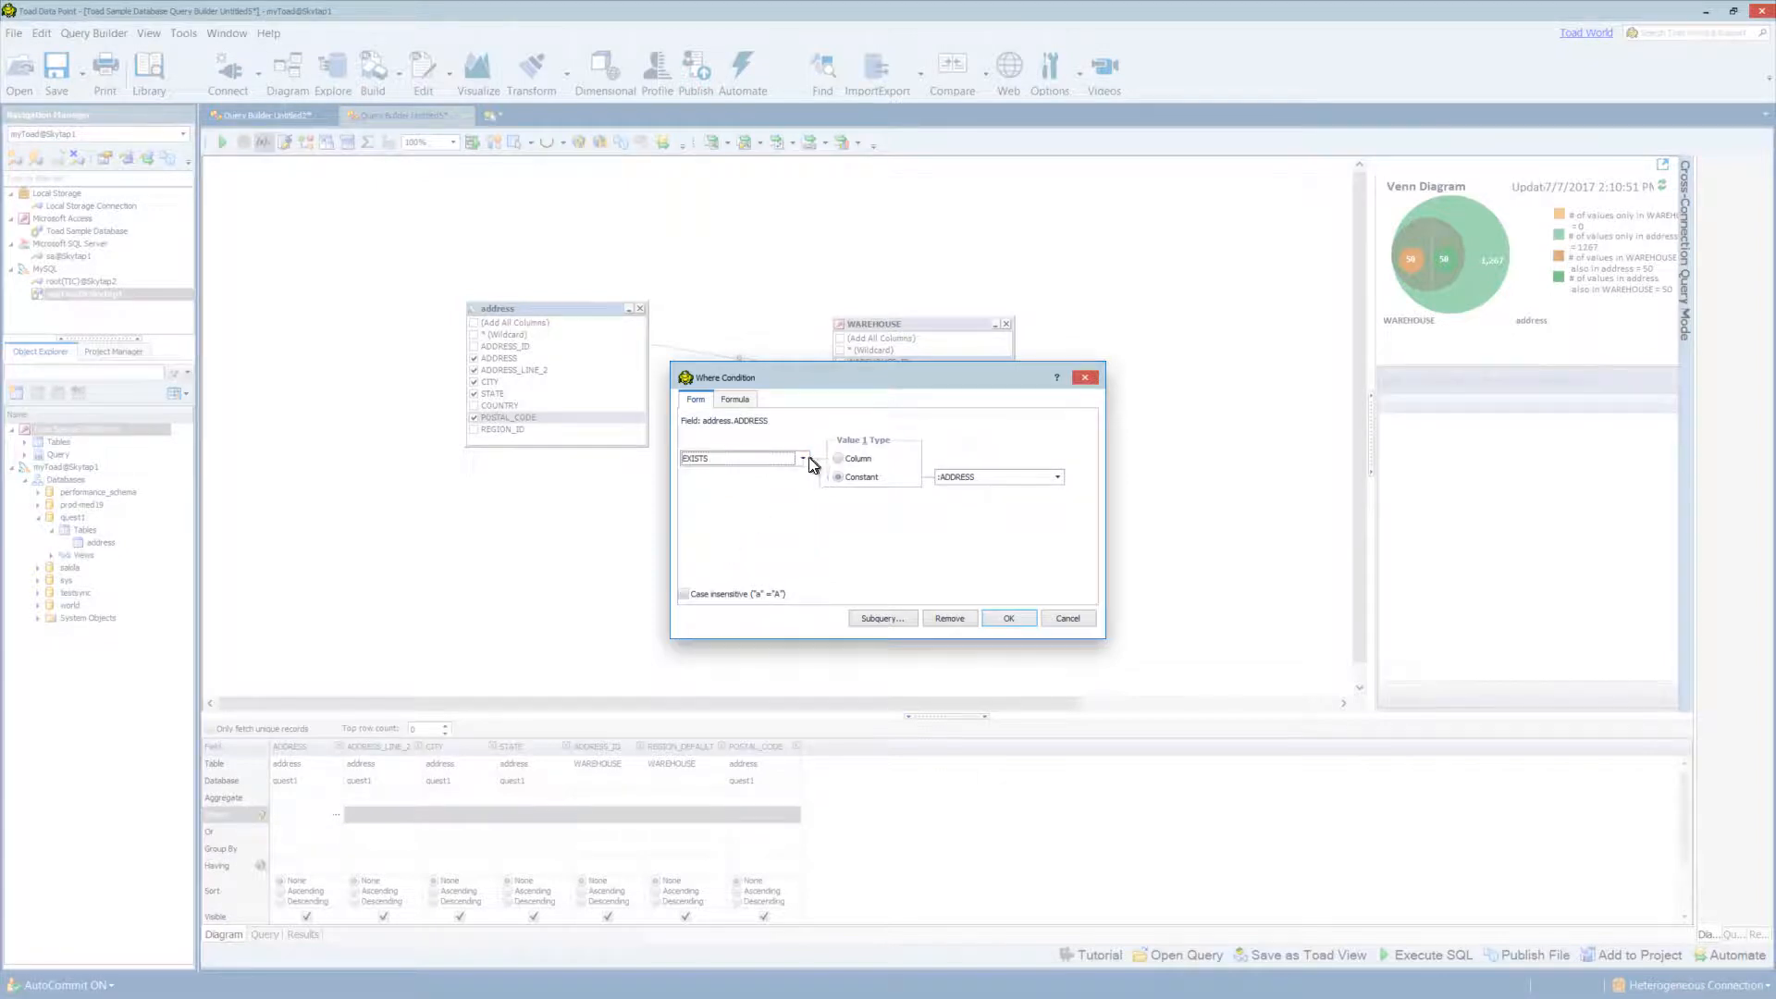
{"action": "left_click", "coordinate": [802, 460]}
{"action": "left_click", "coordinate": [766, 584]}
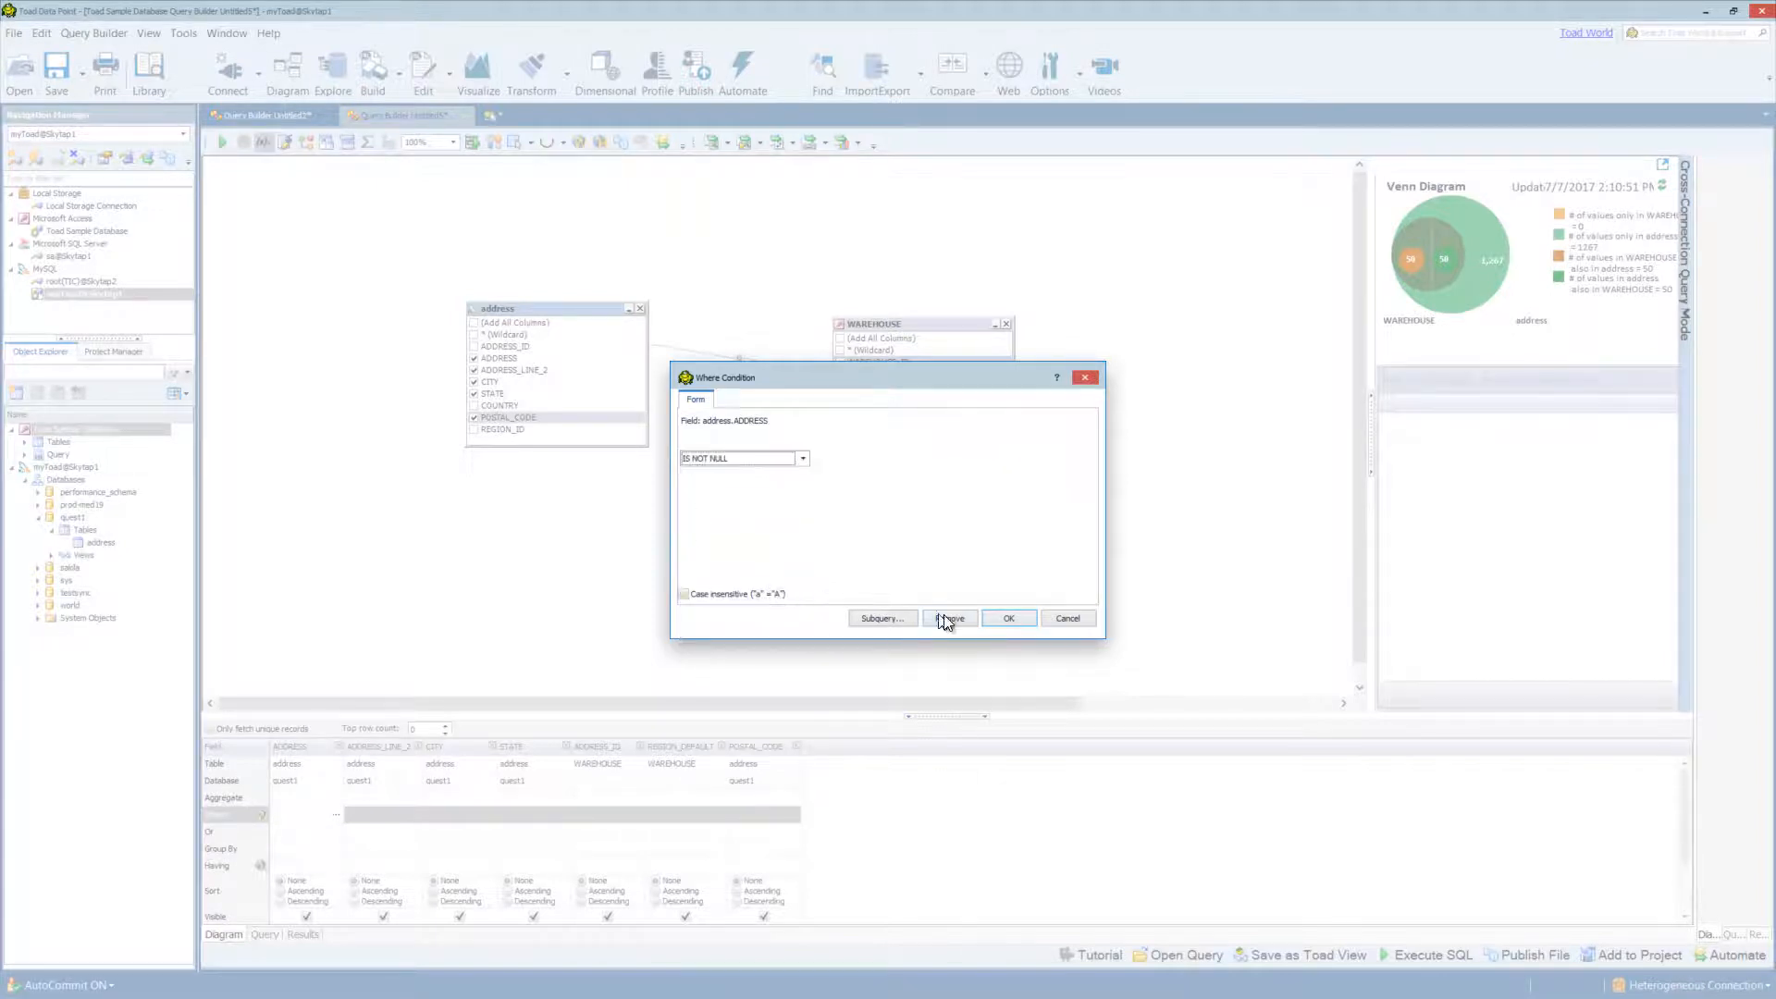
{"action": "left_click", "coordinate": [1010, 618]}
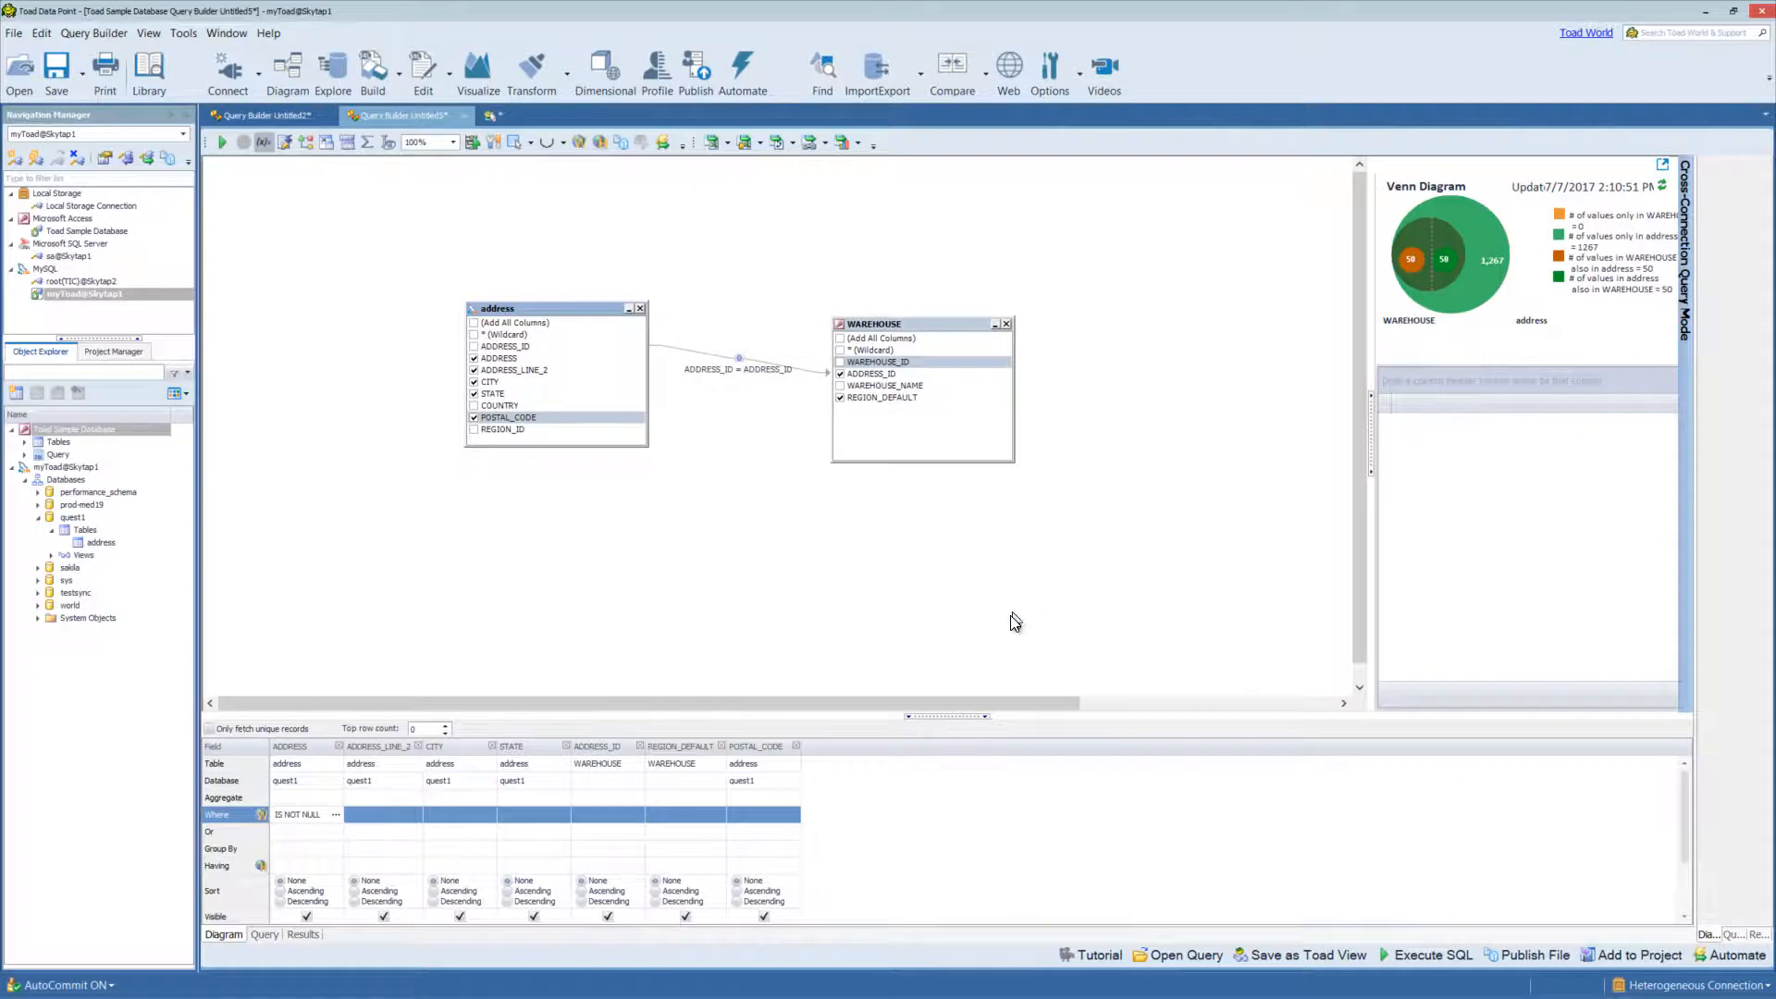
- Set the aggregate of the ADDRESS_LINE_2 column to Count
{"action": "left_click", "coordinate": [316, 850]}
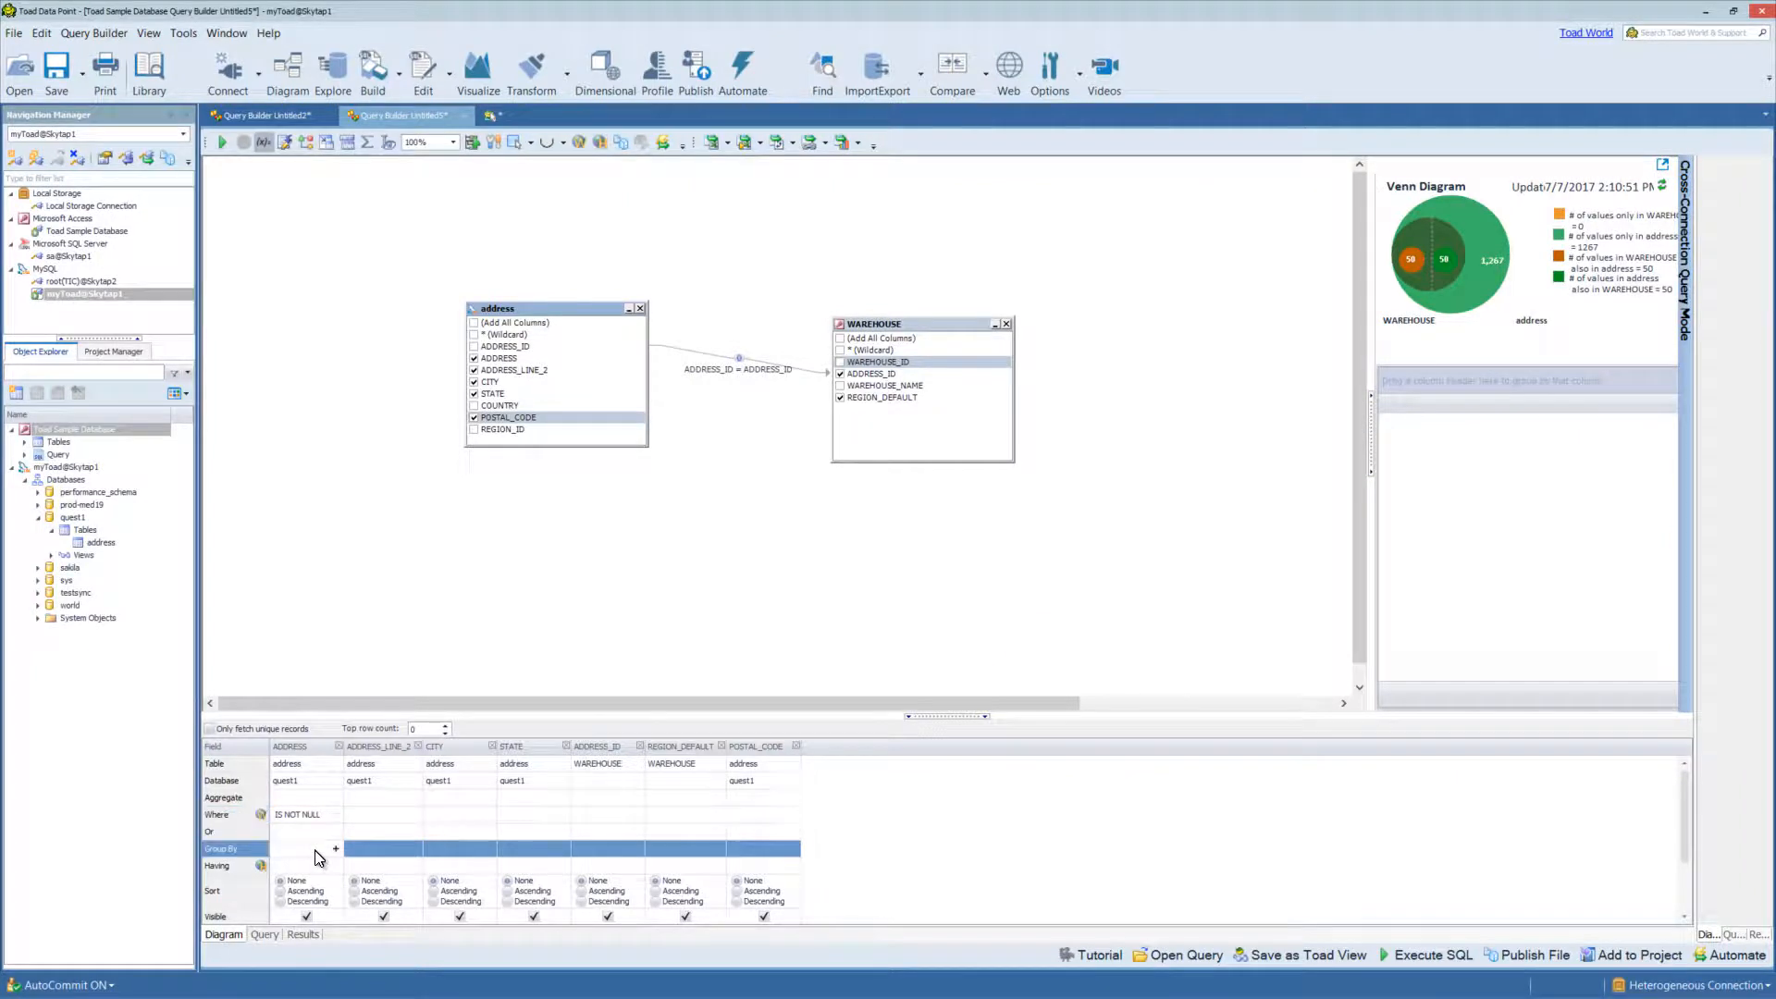
{"action": "left_click", "coordinate": [359, 799]}
{"action": "left_click", "coordinate": [381, 823]}
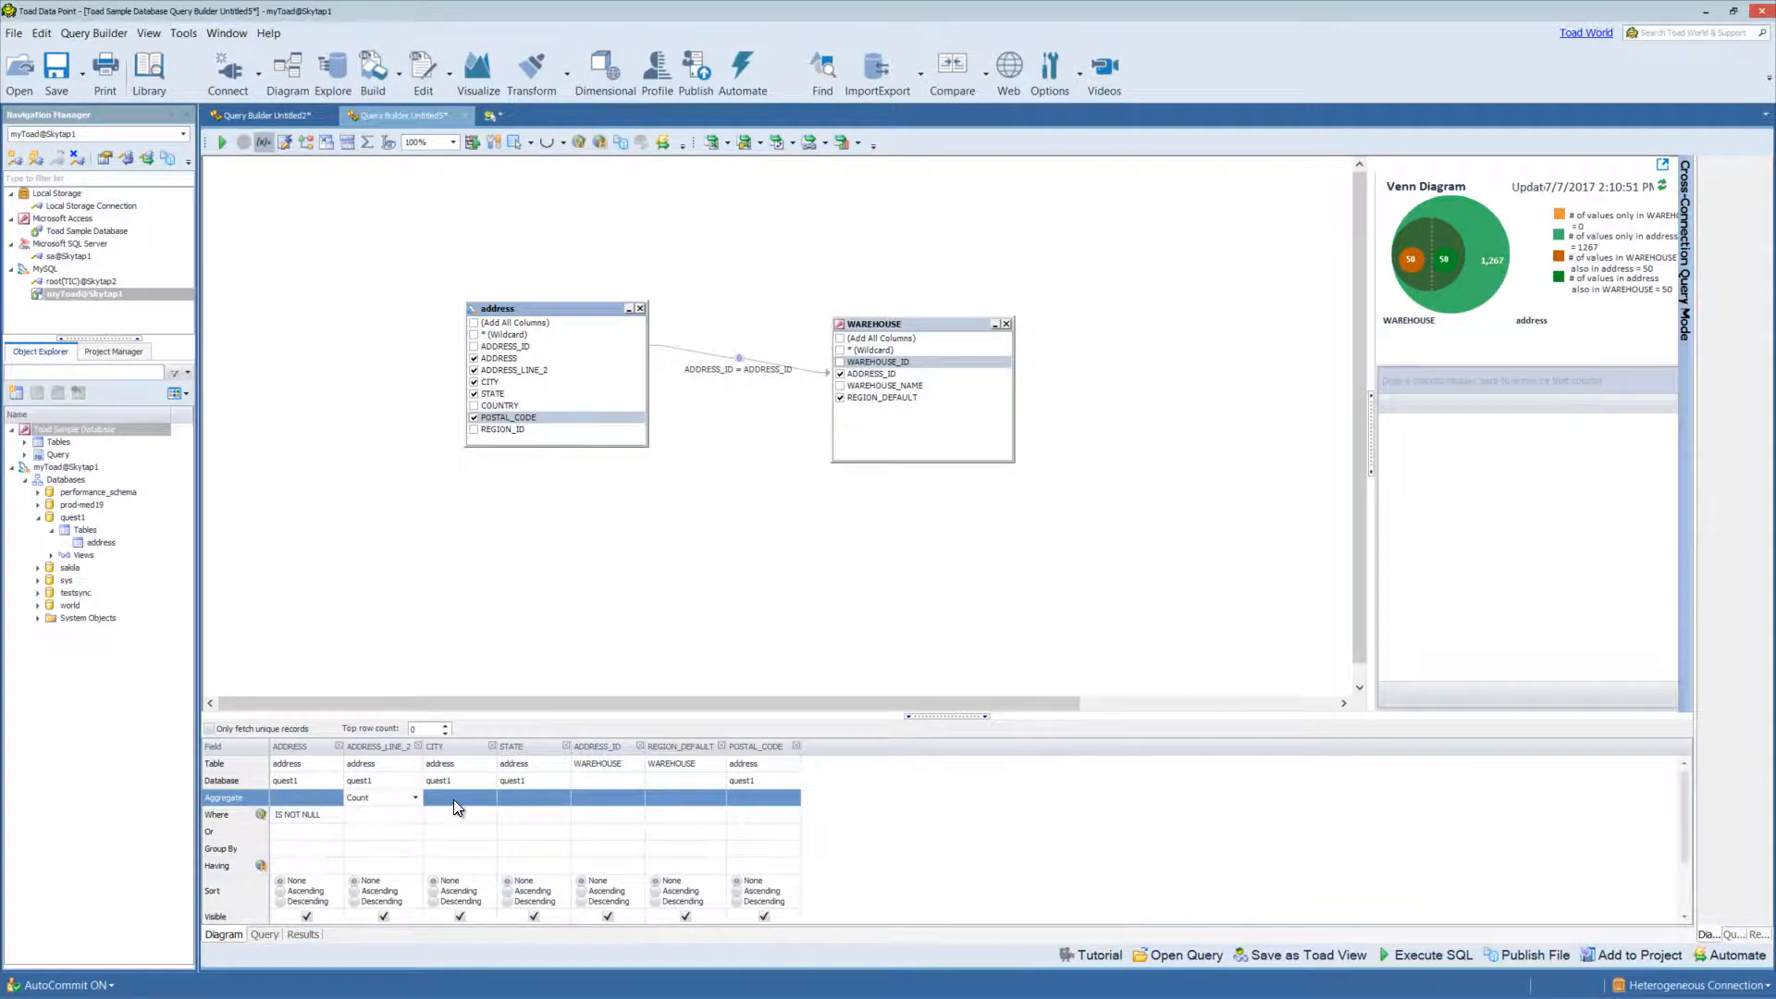
- Group the query by ADDRESS first, STATE second and CITY third
{"action": "left_click", "coordinate": [319, 846]}
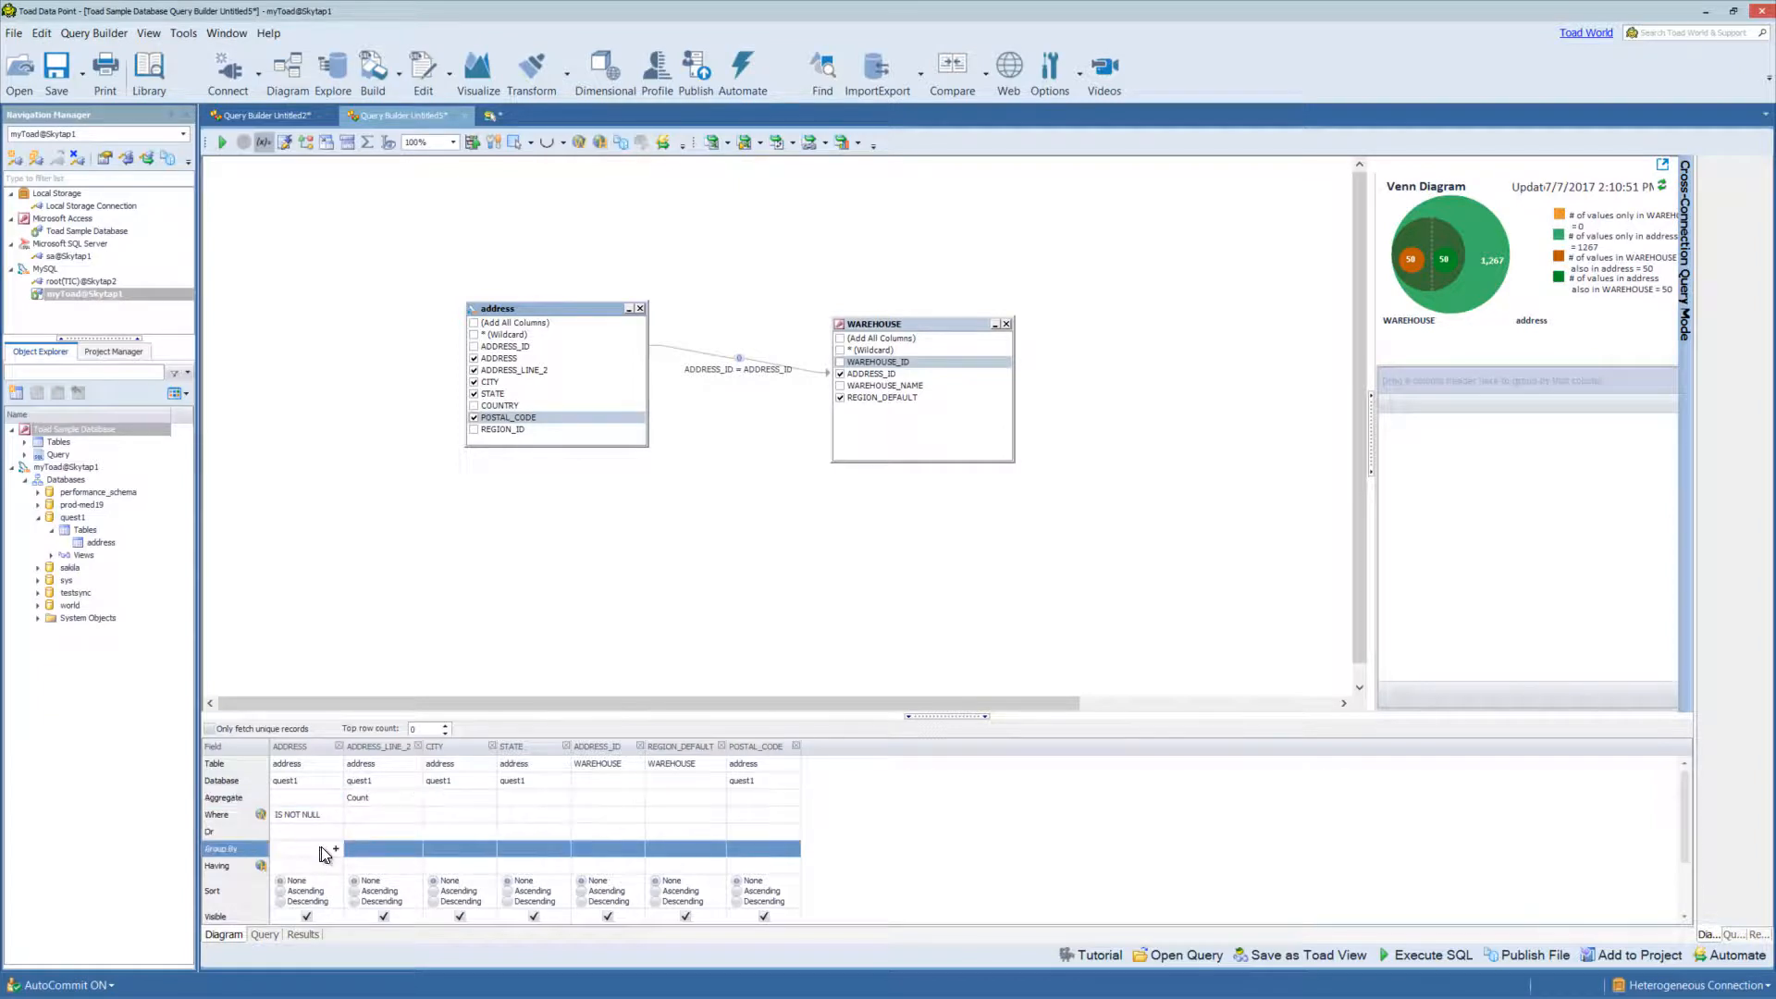
{"action": "left_click", "coordinate": [335, 847]}
{"action": "left_click", "coordinate": [566, 844]}
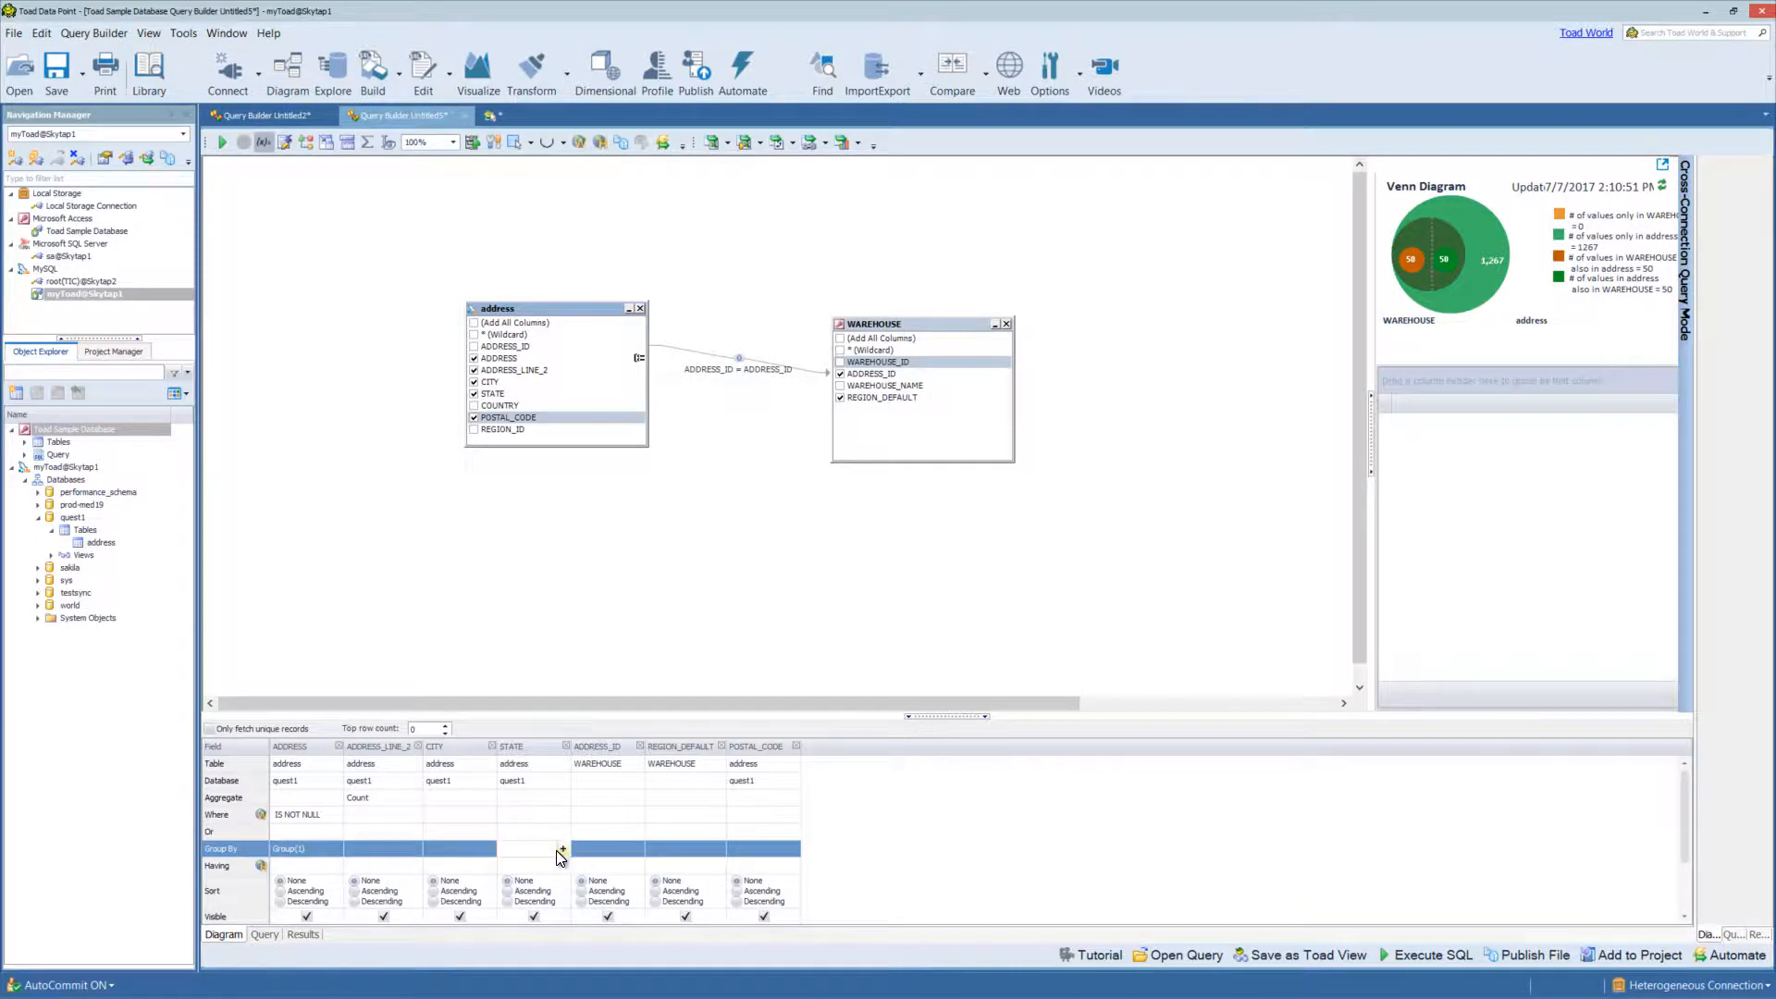
{"action": "left_click", "coordinate": [562, 848]}
{"action": "left_click", "coordinate": [474, 853]}
{"action": "left_click", "coordinate": [489, 849]}
{"action": "left_click", "coordinate": [601, 839]}
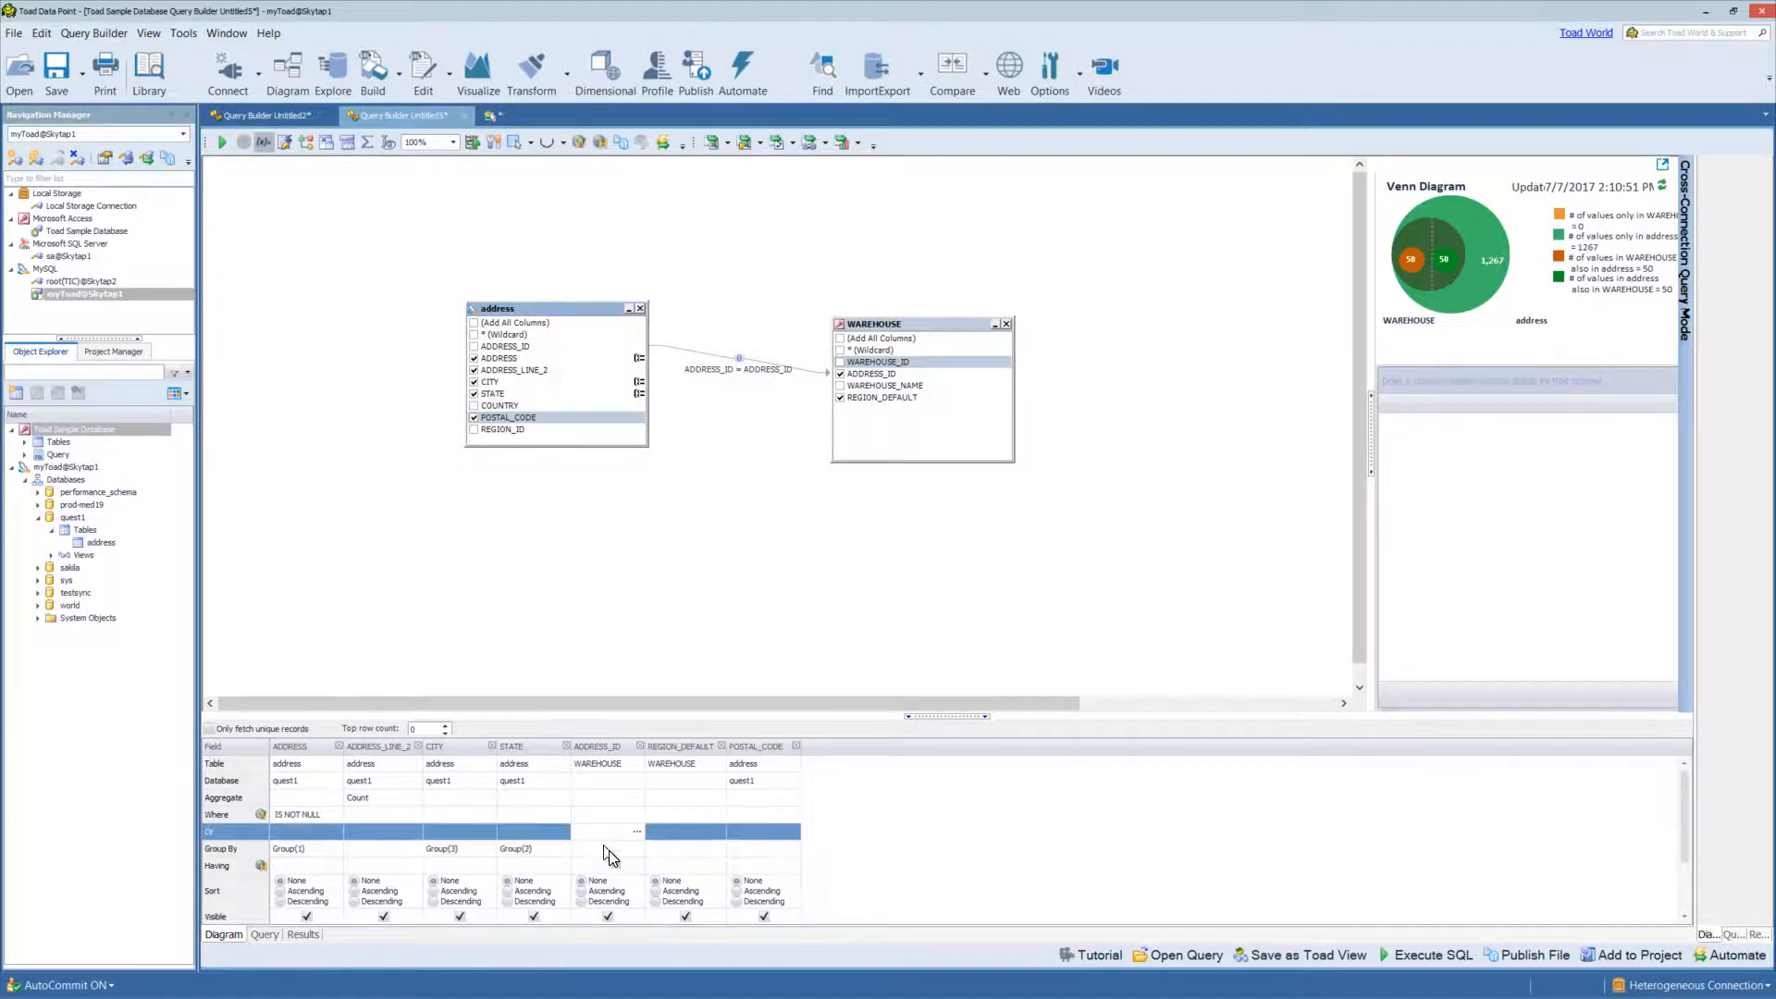
- Remove the grouping from the STATE, CITY and ADDRESS columns
{"action": "left_click", "coordinate": [542, 851]}
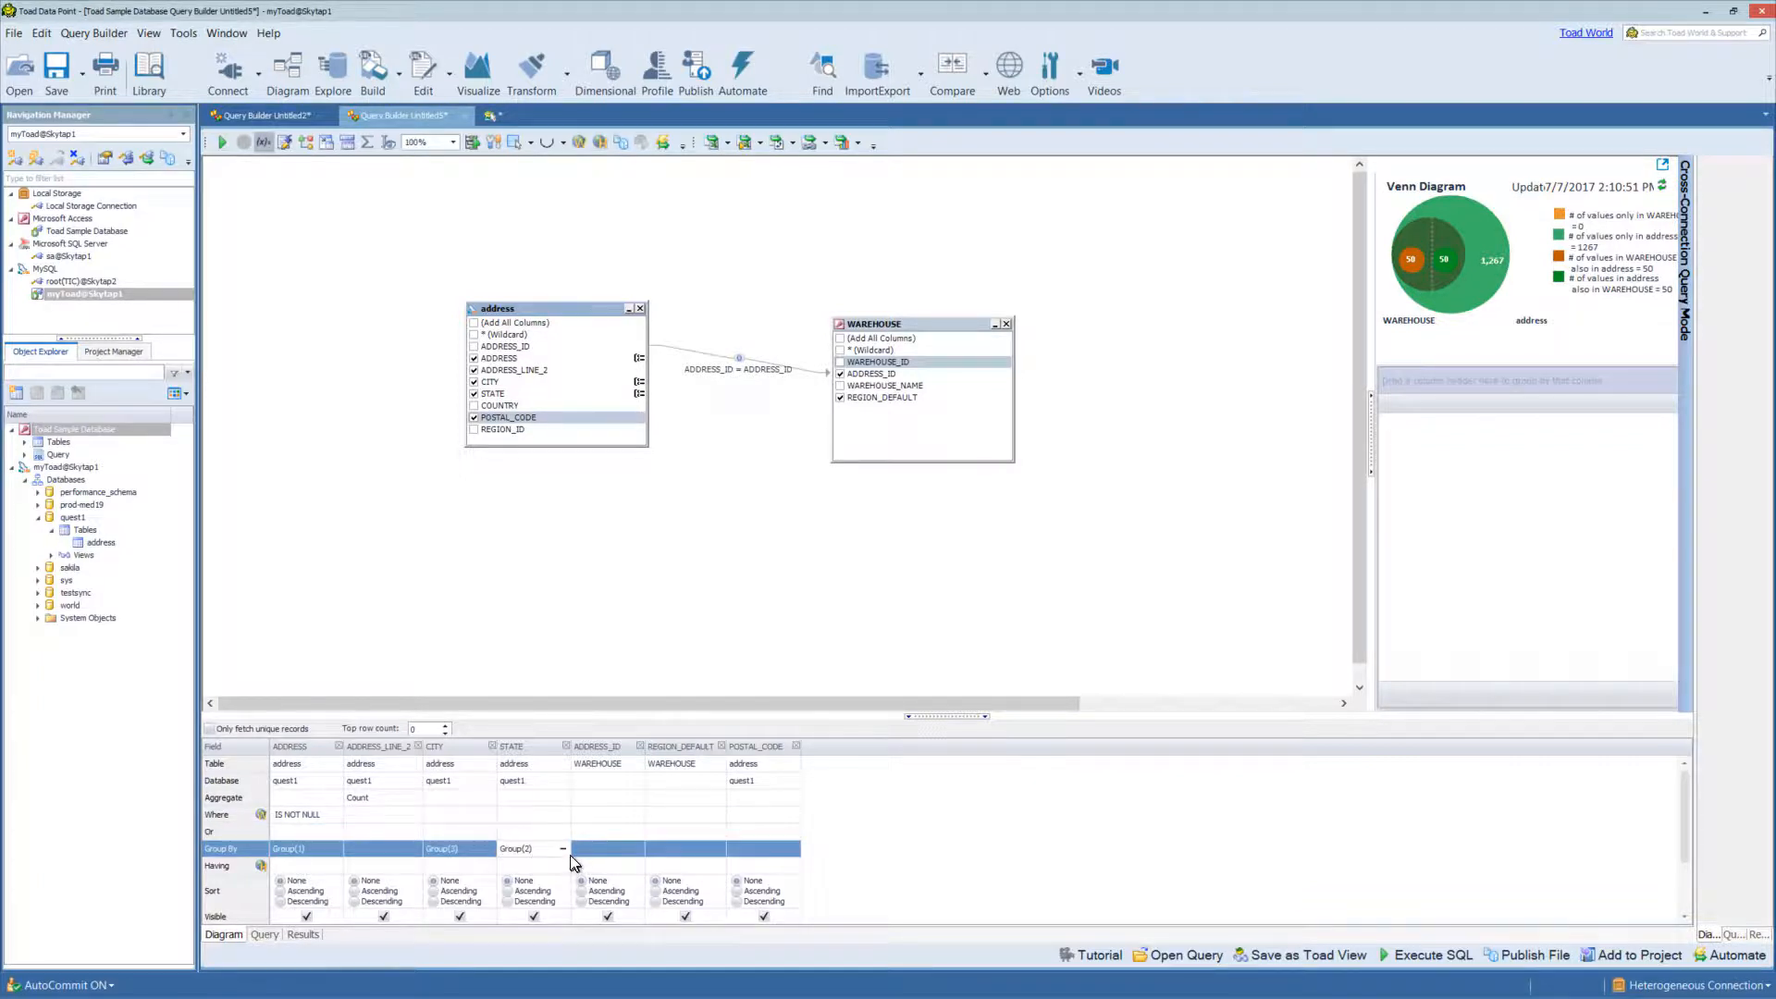
{"action": "left_click", "coordinate": [491, 849]}
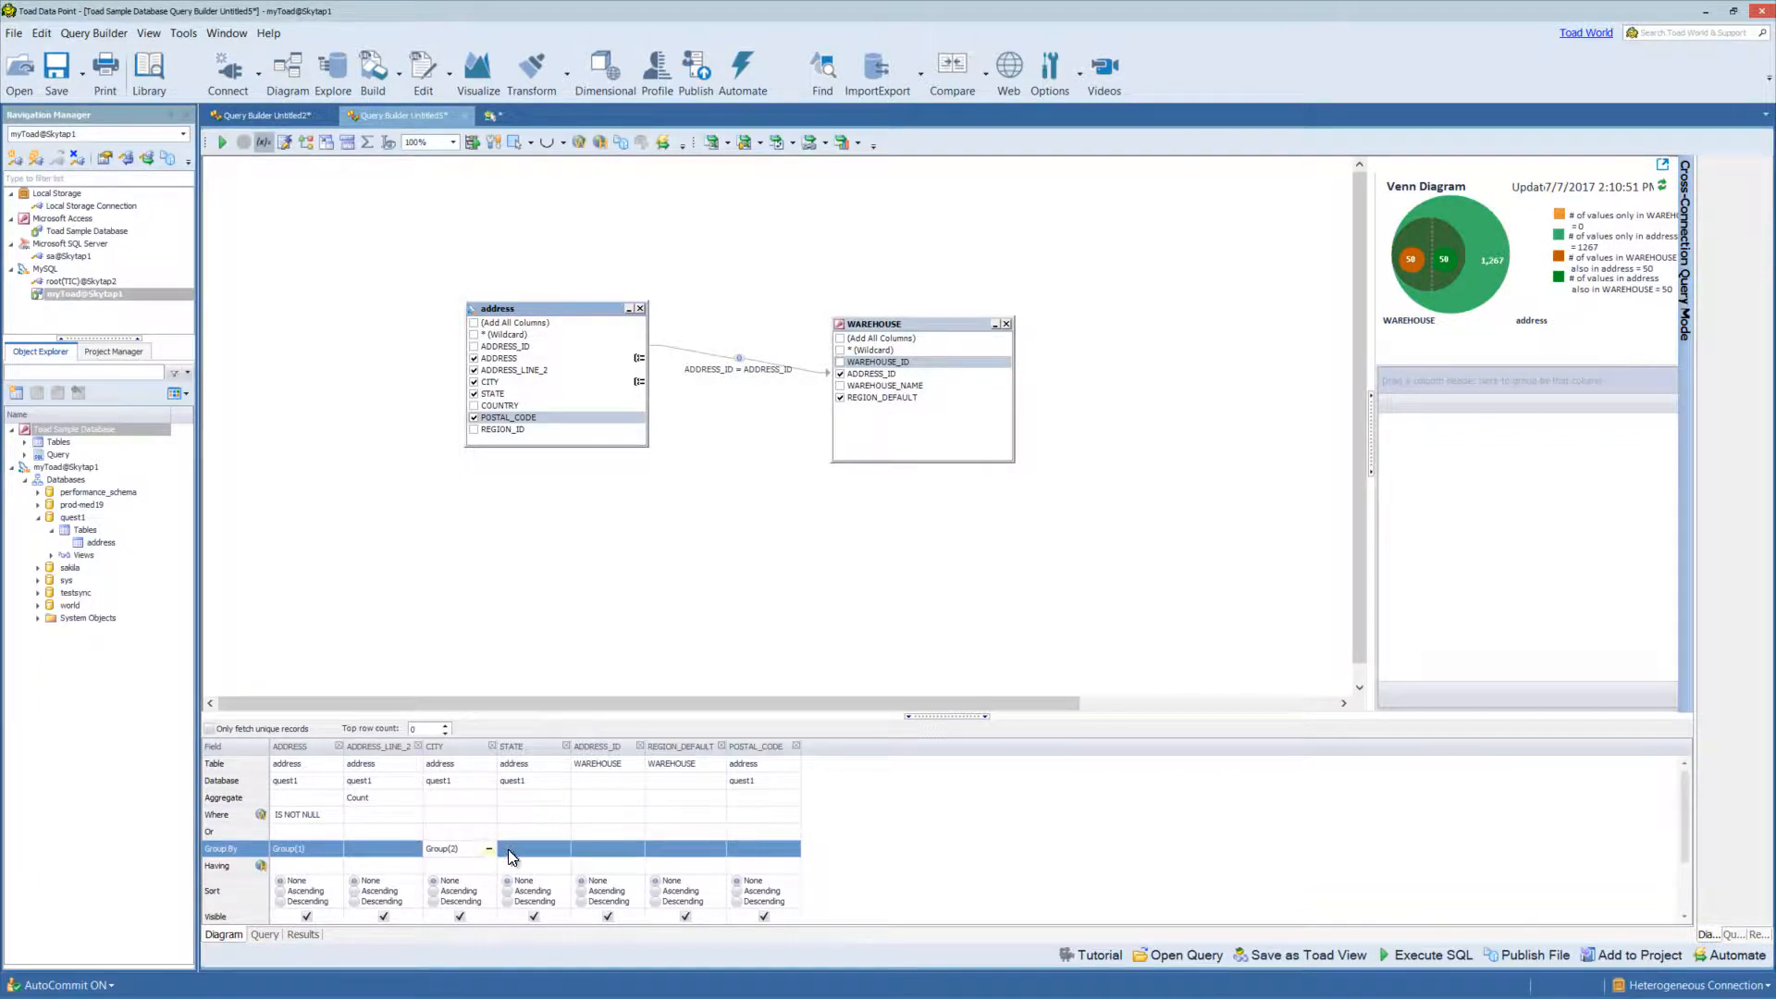
{"action": "left_click", "coordinate": [330, 850]}
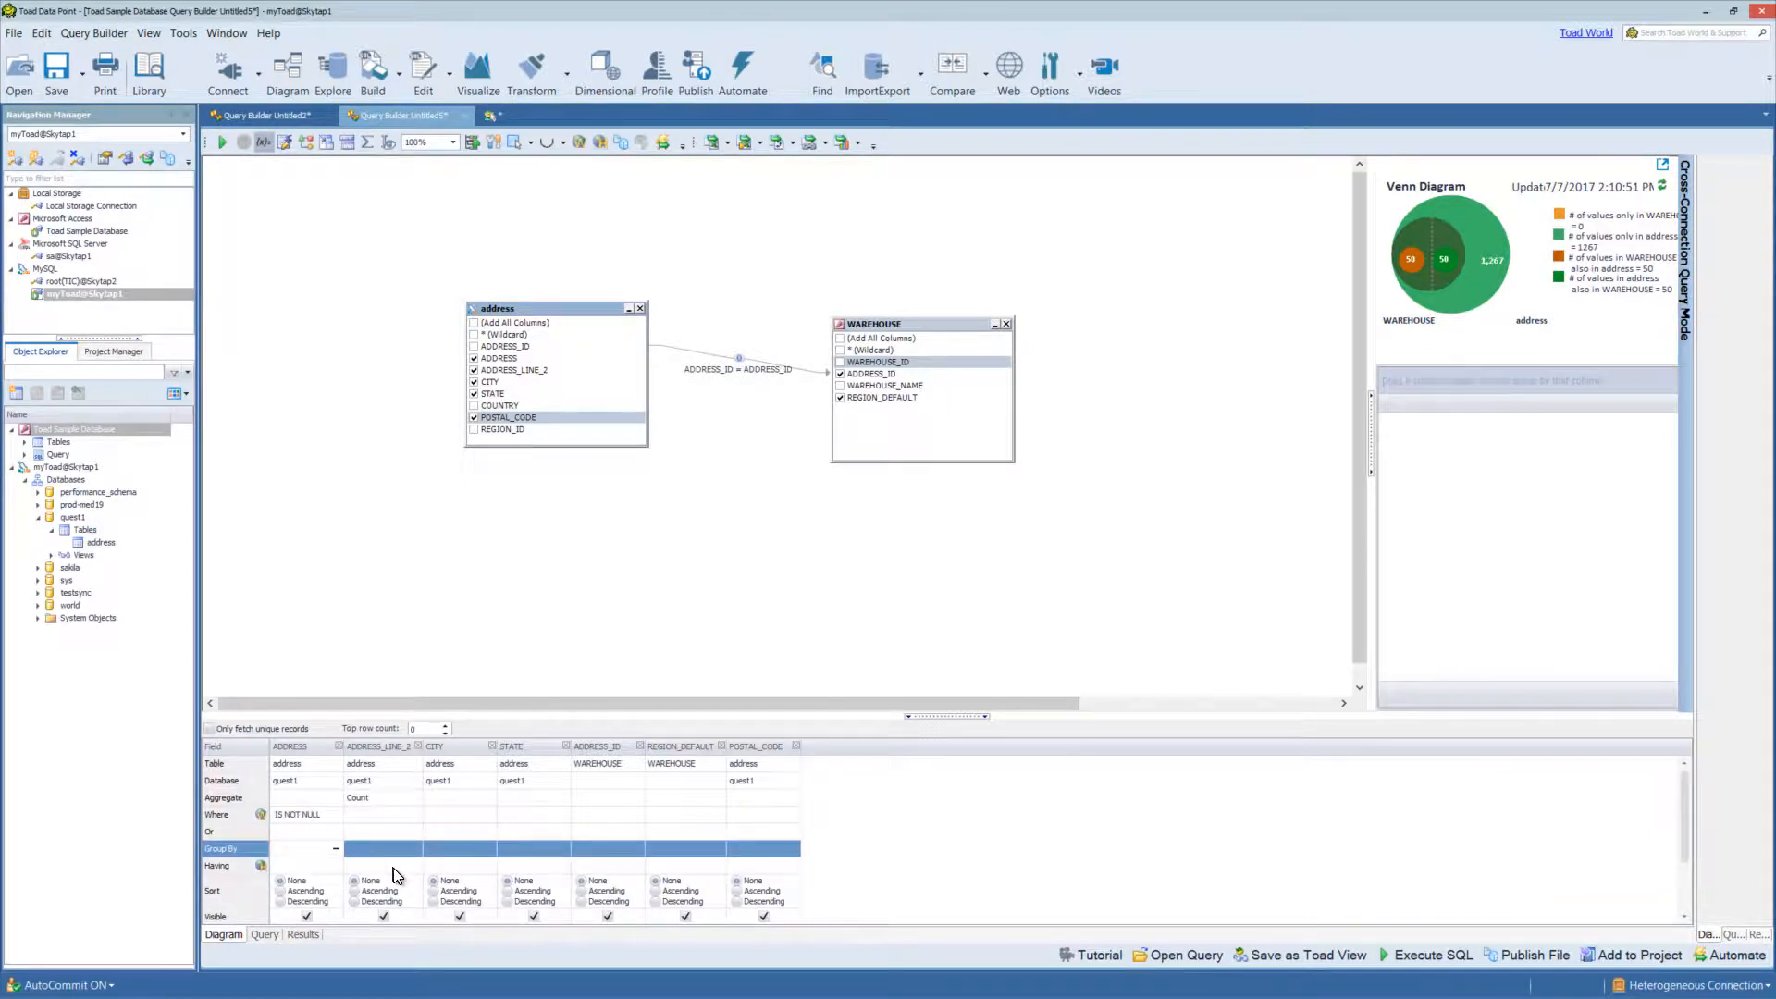
- Sort the query by CITY ascending and by STATE descending, leaving both columns visible
{"action": "scroll", "coordinate": [502, 864], "scroll_direction": "down", "scroll_amount": 1}
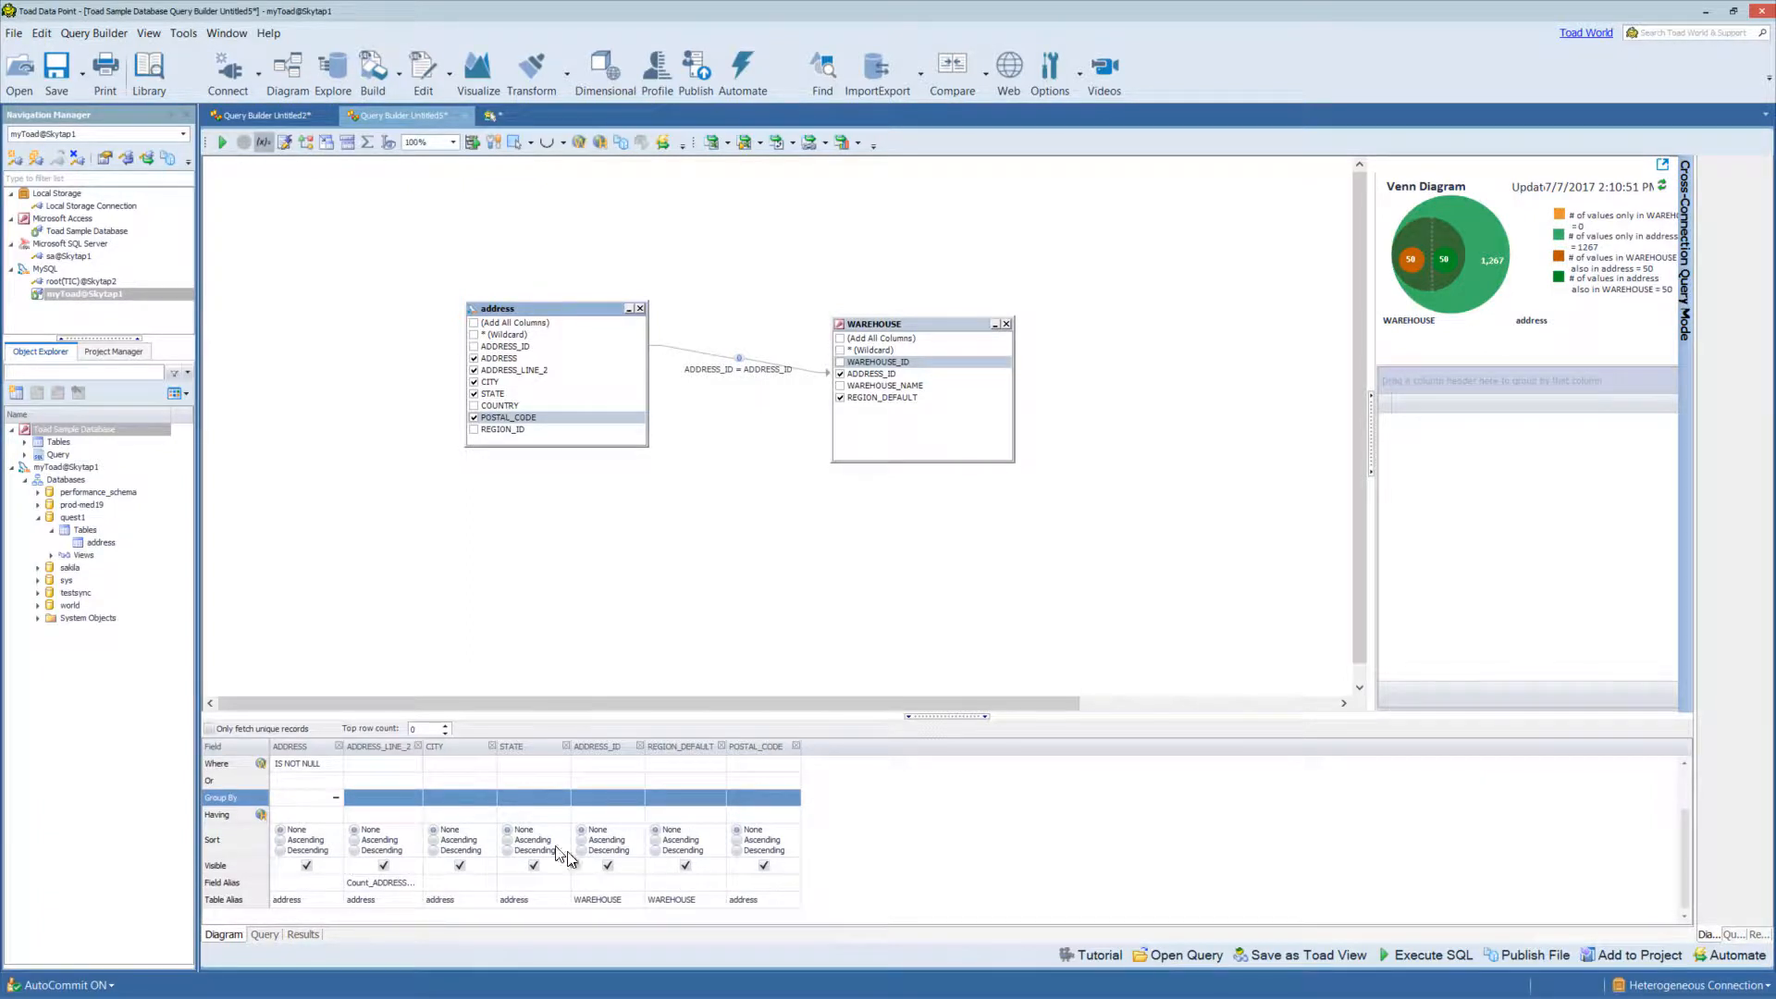
{"action": "left_click", "coordinate": [449, 833]}
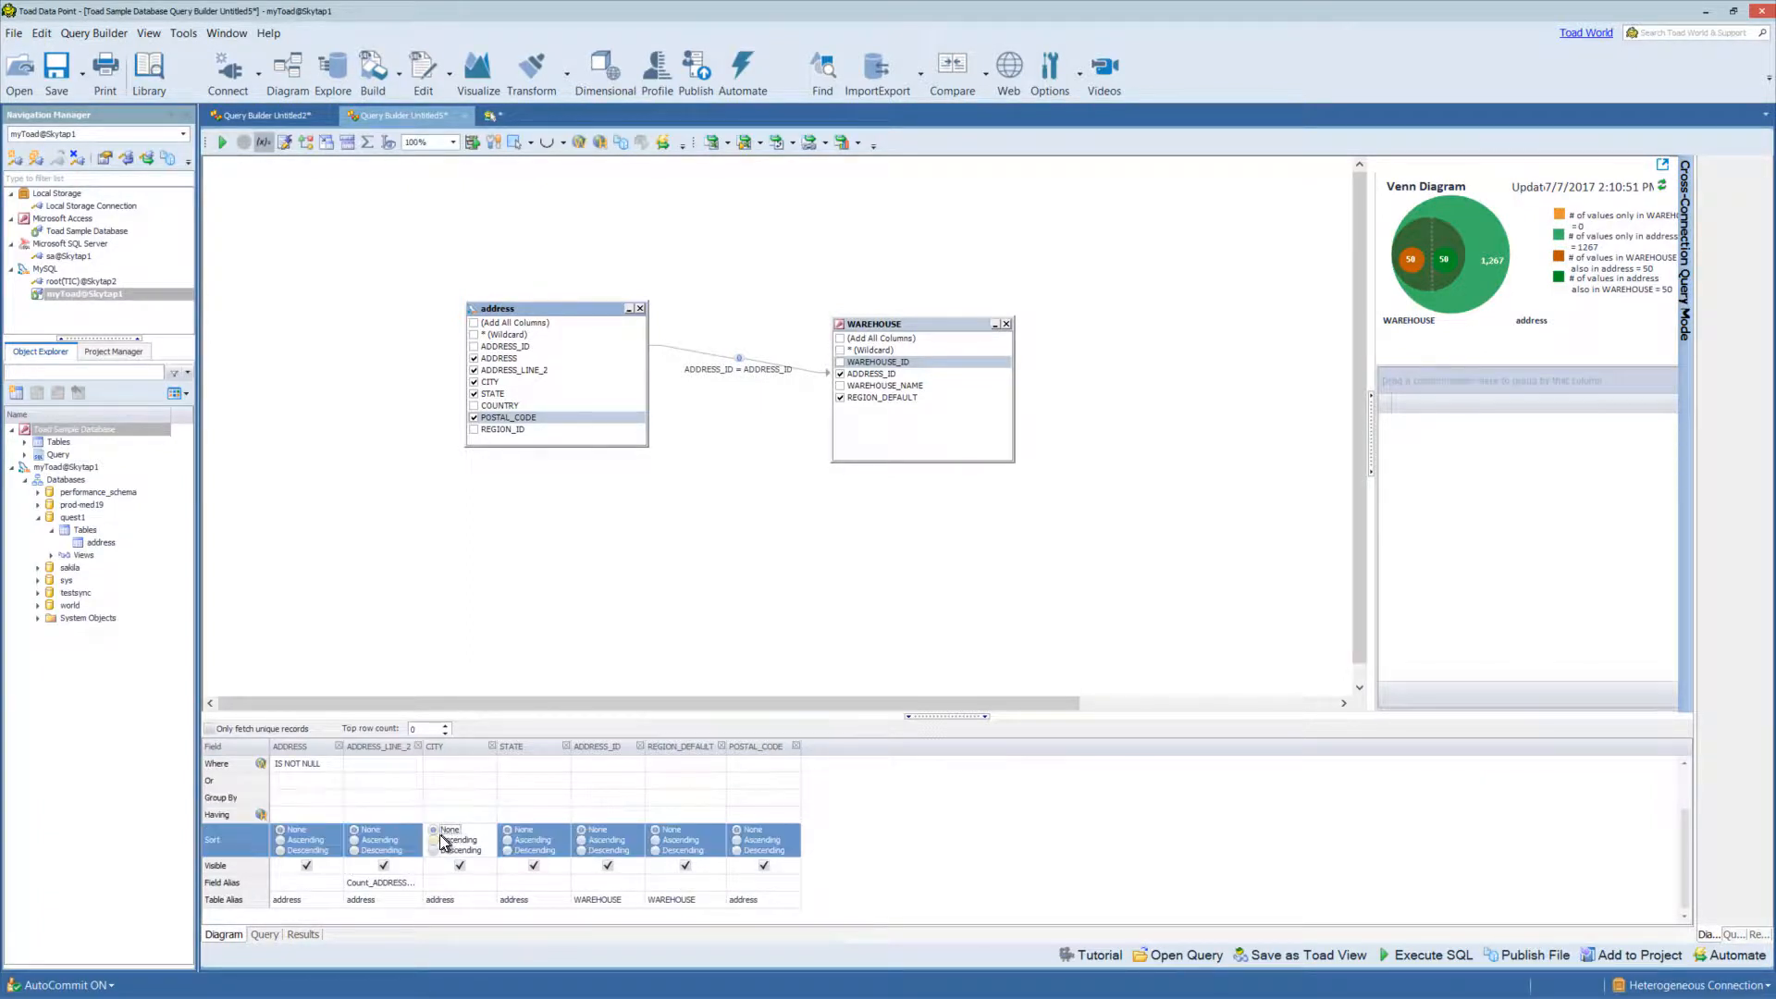
{"action": "left_click", "coordinate": [449, 840]}
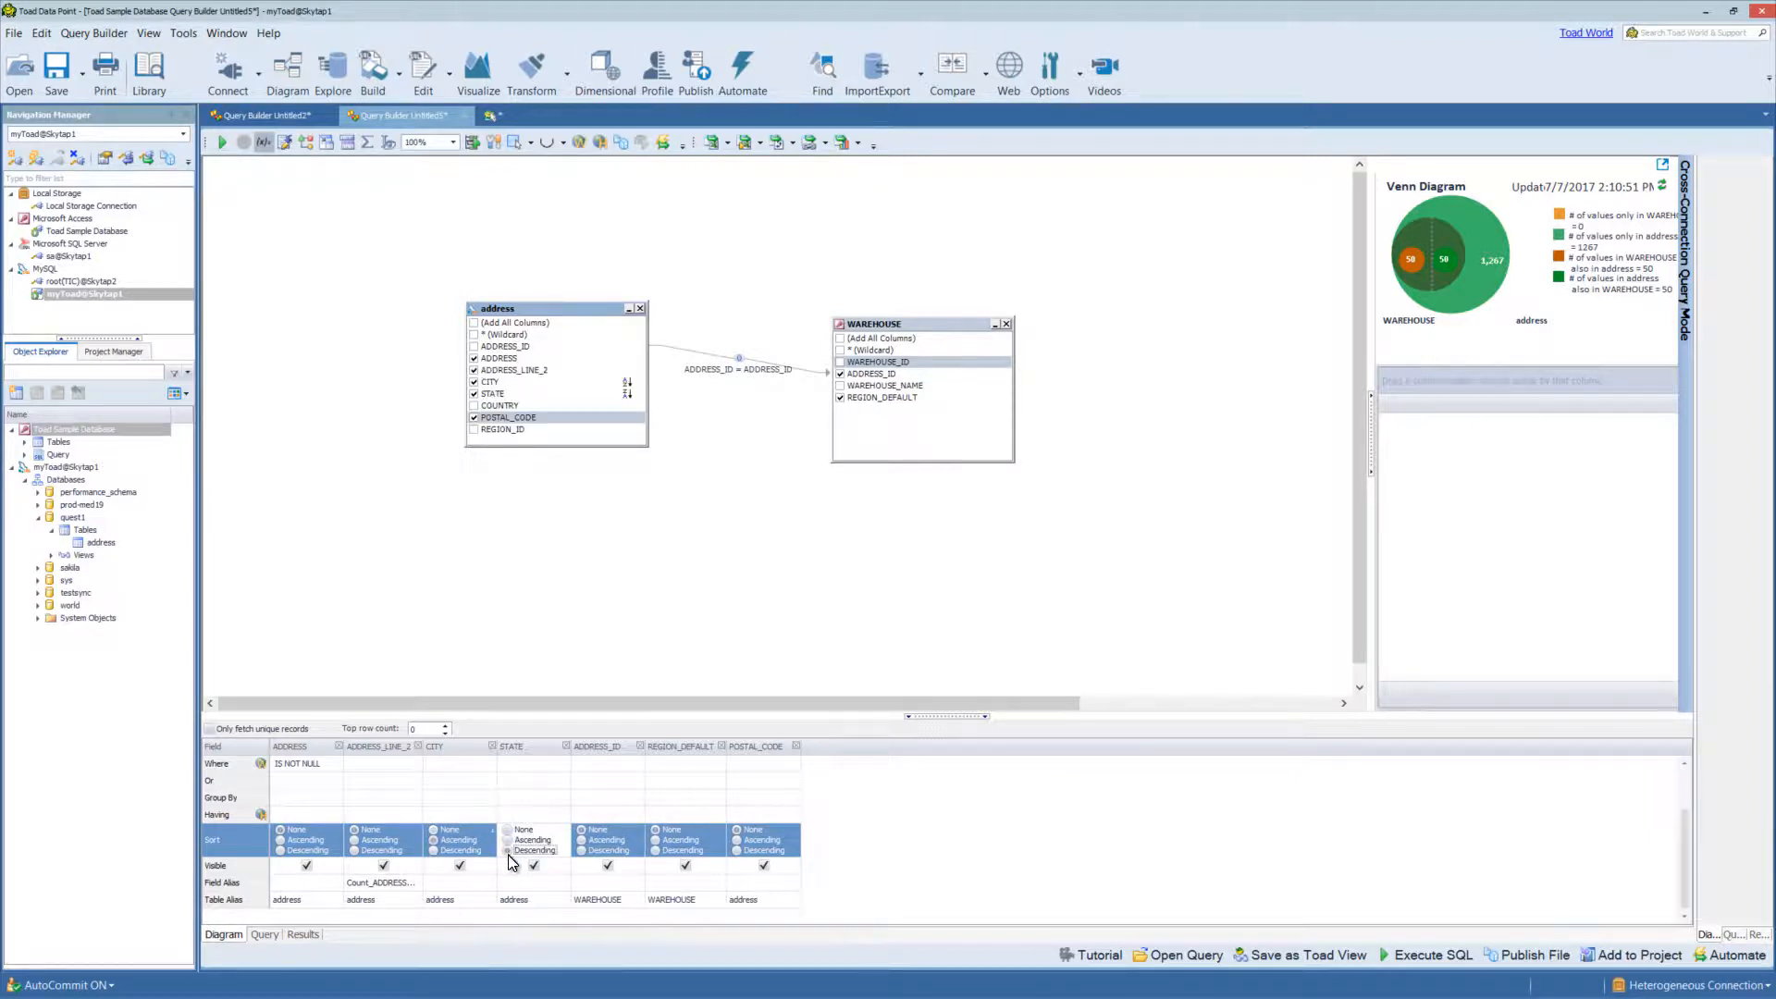
{"action": "left_click", "coordinate": [507, 850]}
{"action": "left_click", "coordinate": [535, 865]}
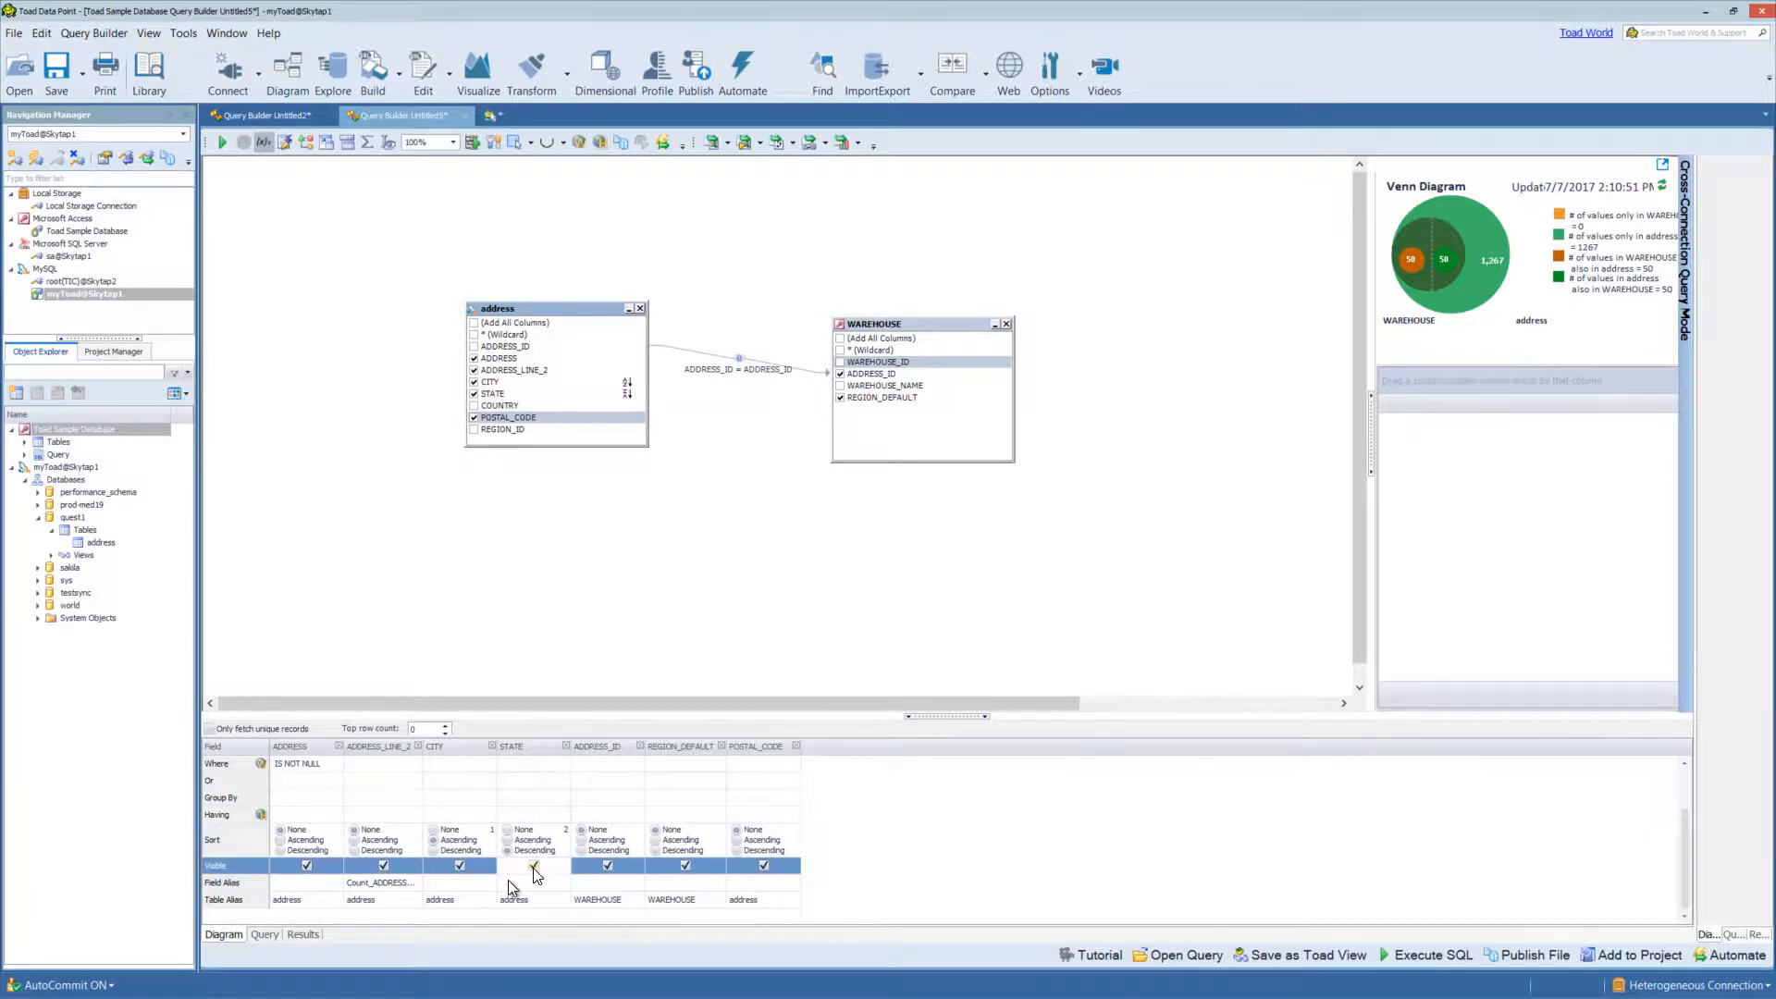
- Set the field alias of the ADDRESS_LINE_2 column to sdfsdfsdf
{"action": "left_click", "coordinate": [385, 886]}
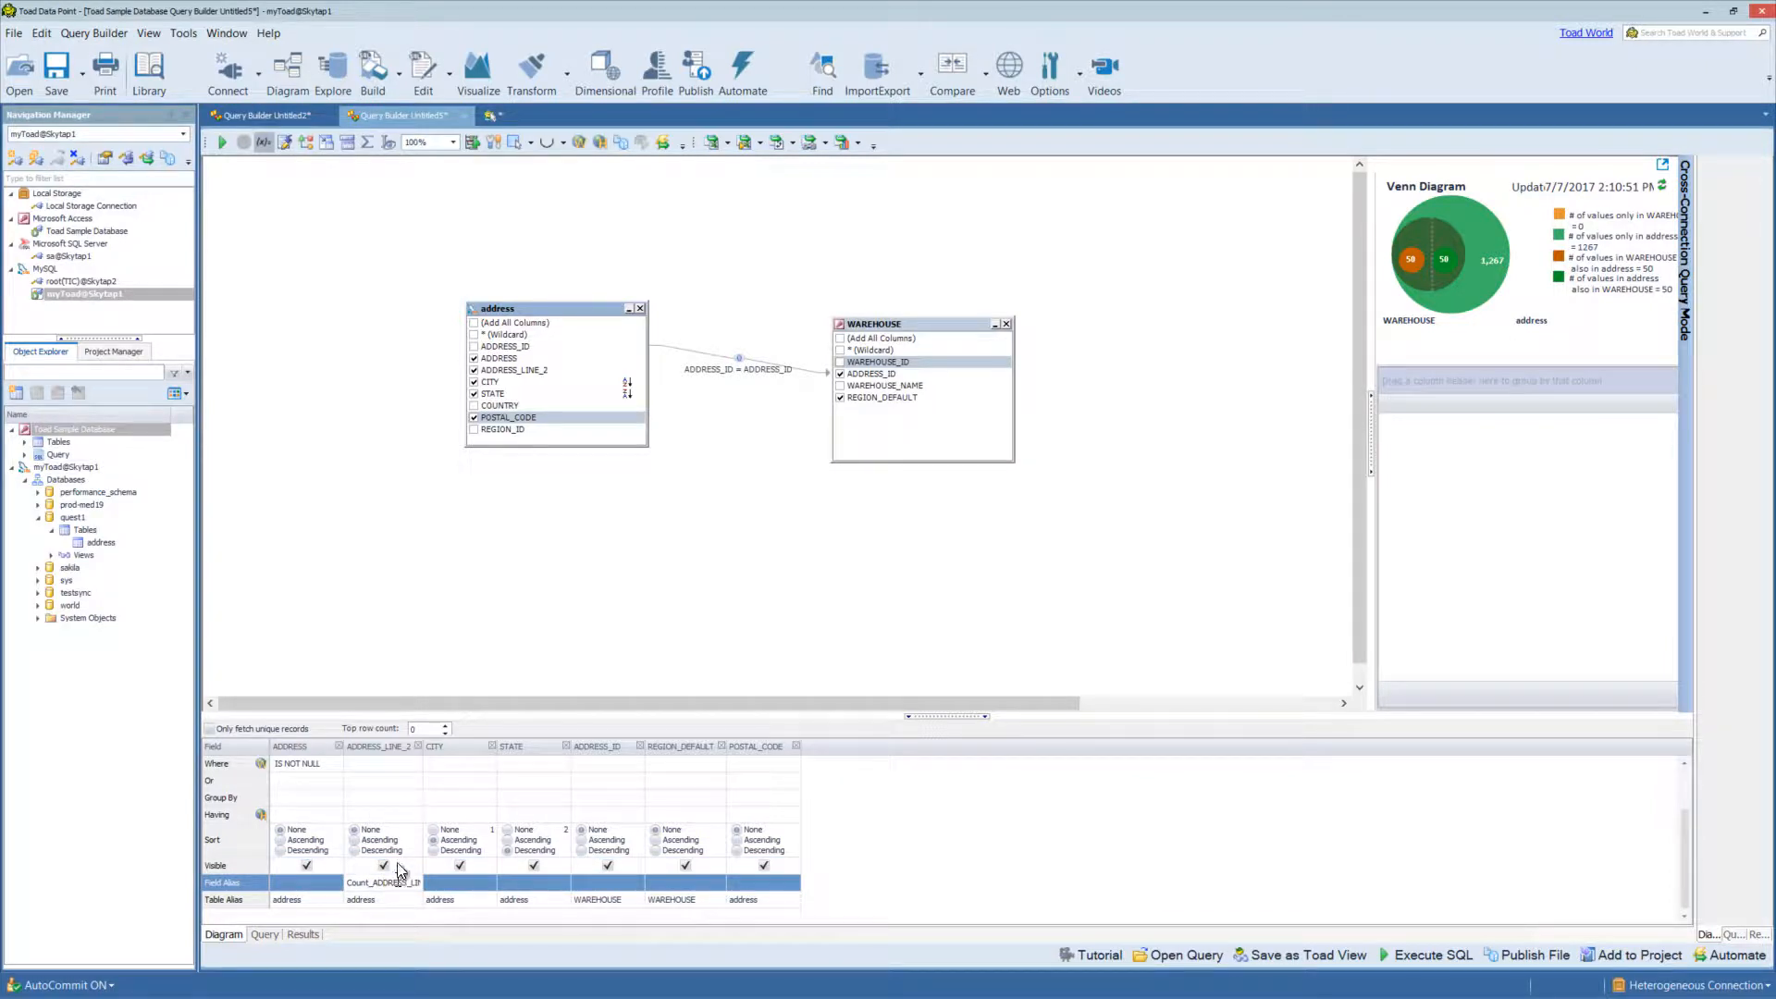
{"action": "left_click", "coordinate": [402, 886]}
{"action": "key", "text": "BackSpace"}
- Check the generated SQL, and set the table aliases to a for address and w for WAREHOUSE
{"action": "left_click", "coordinate": [396, 901]}
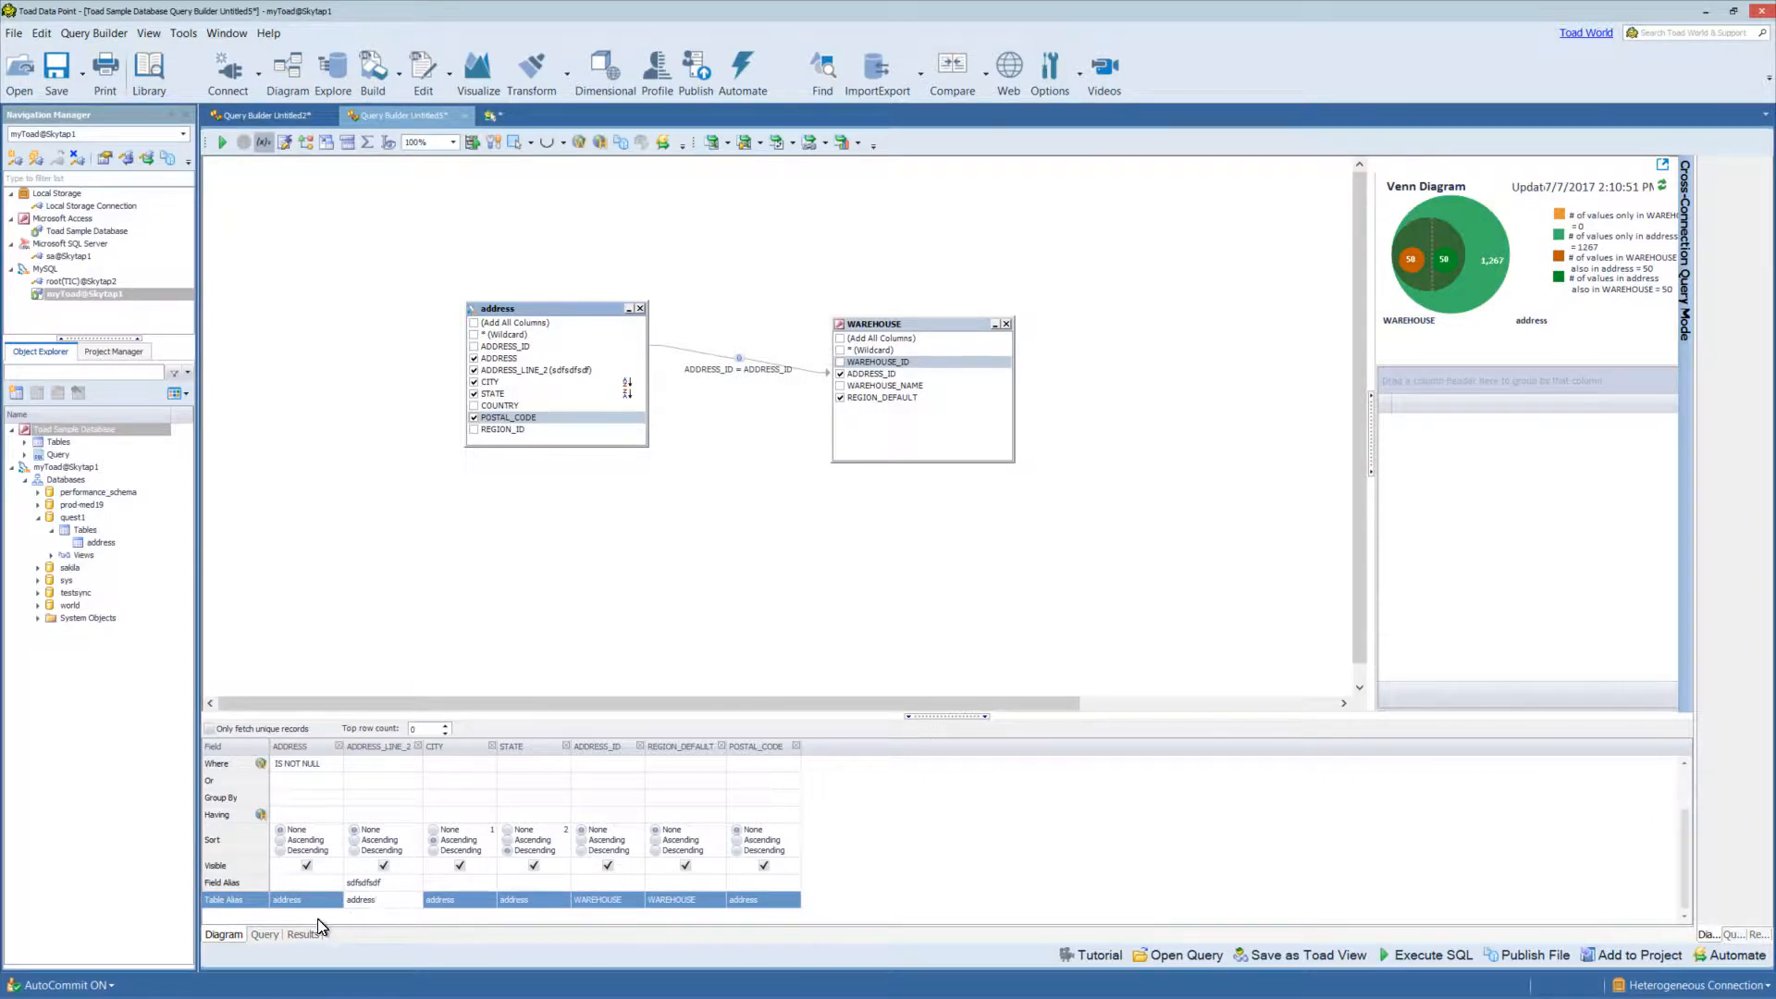
{"action": "left_click", "coordinate": [268, 934]}
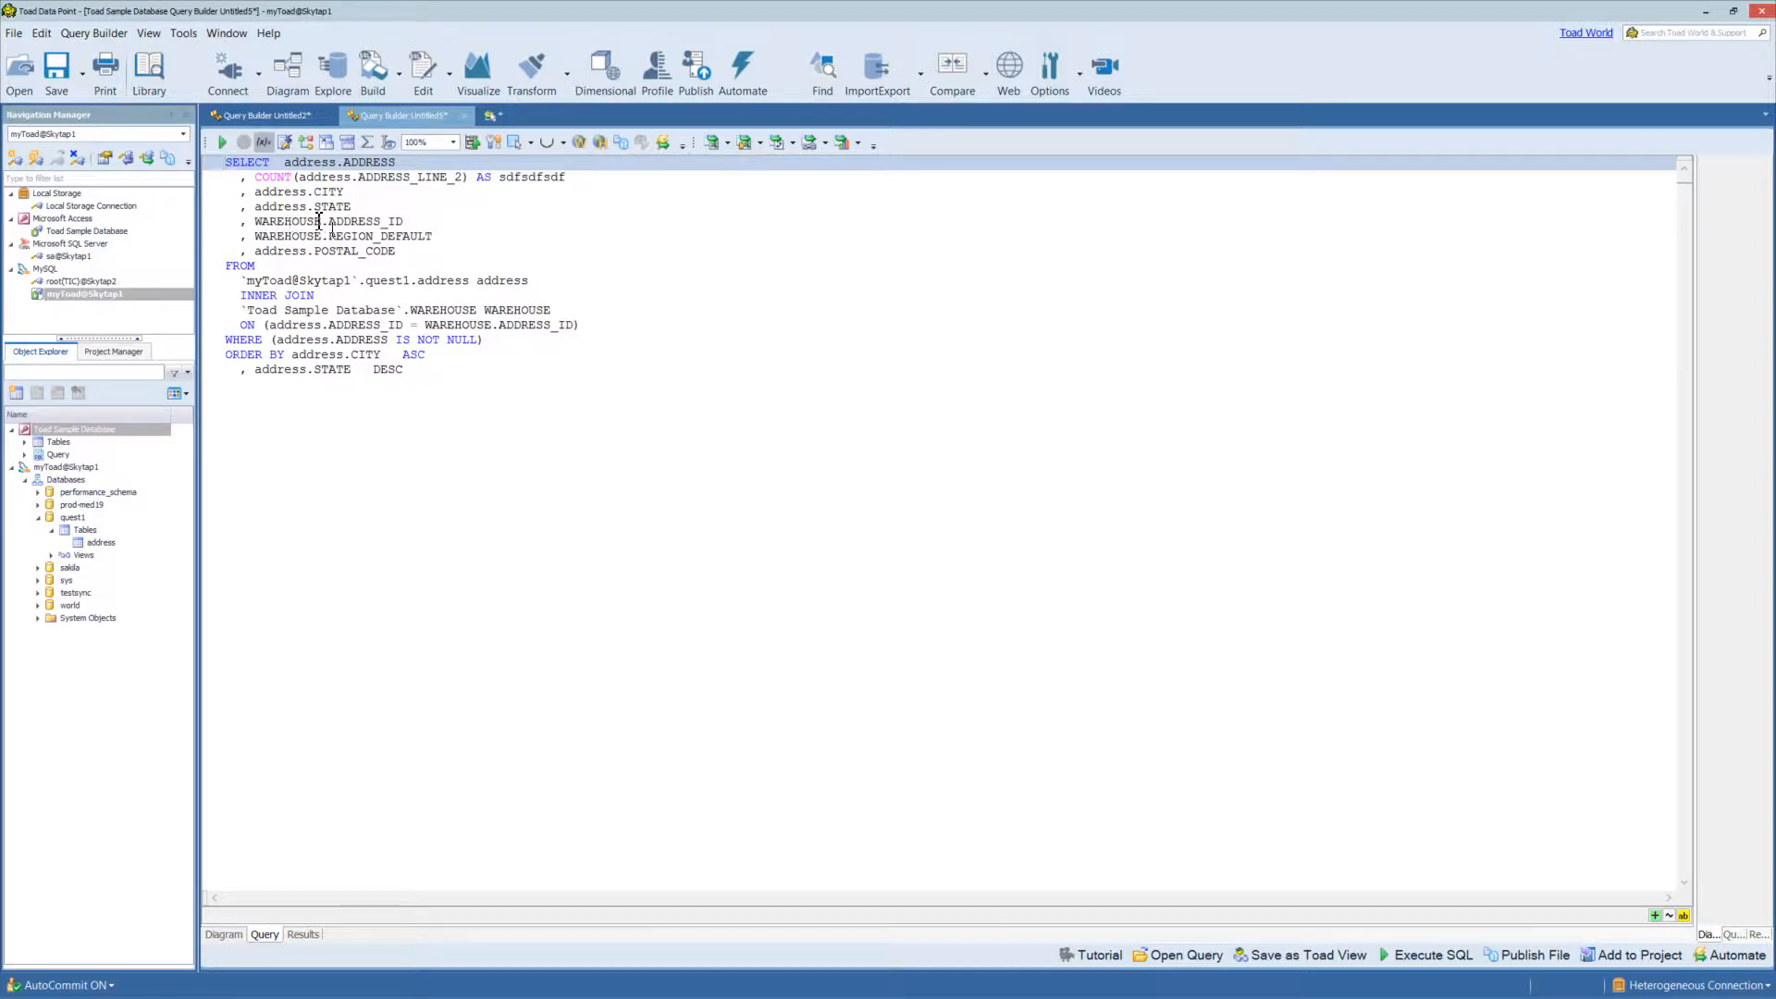
{"action": "left_click", "coordinate": [222, 935]}
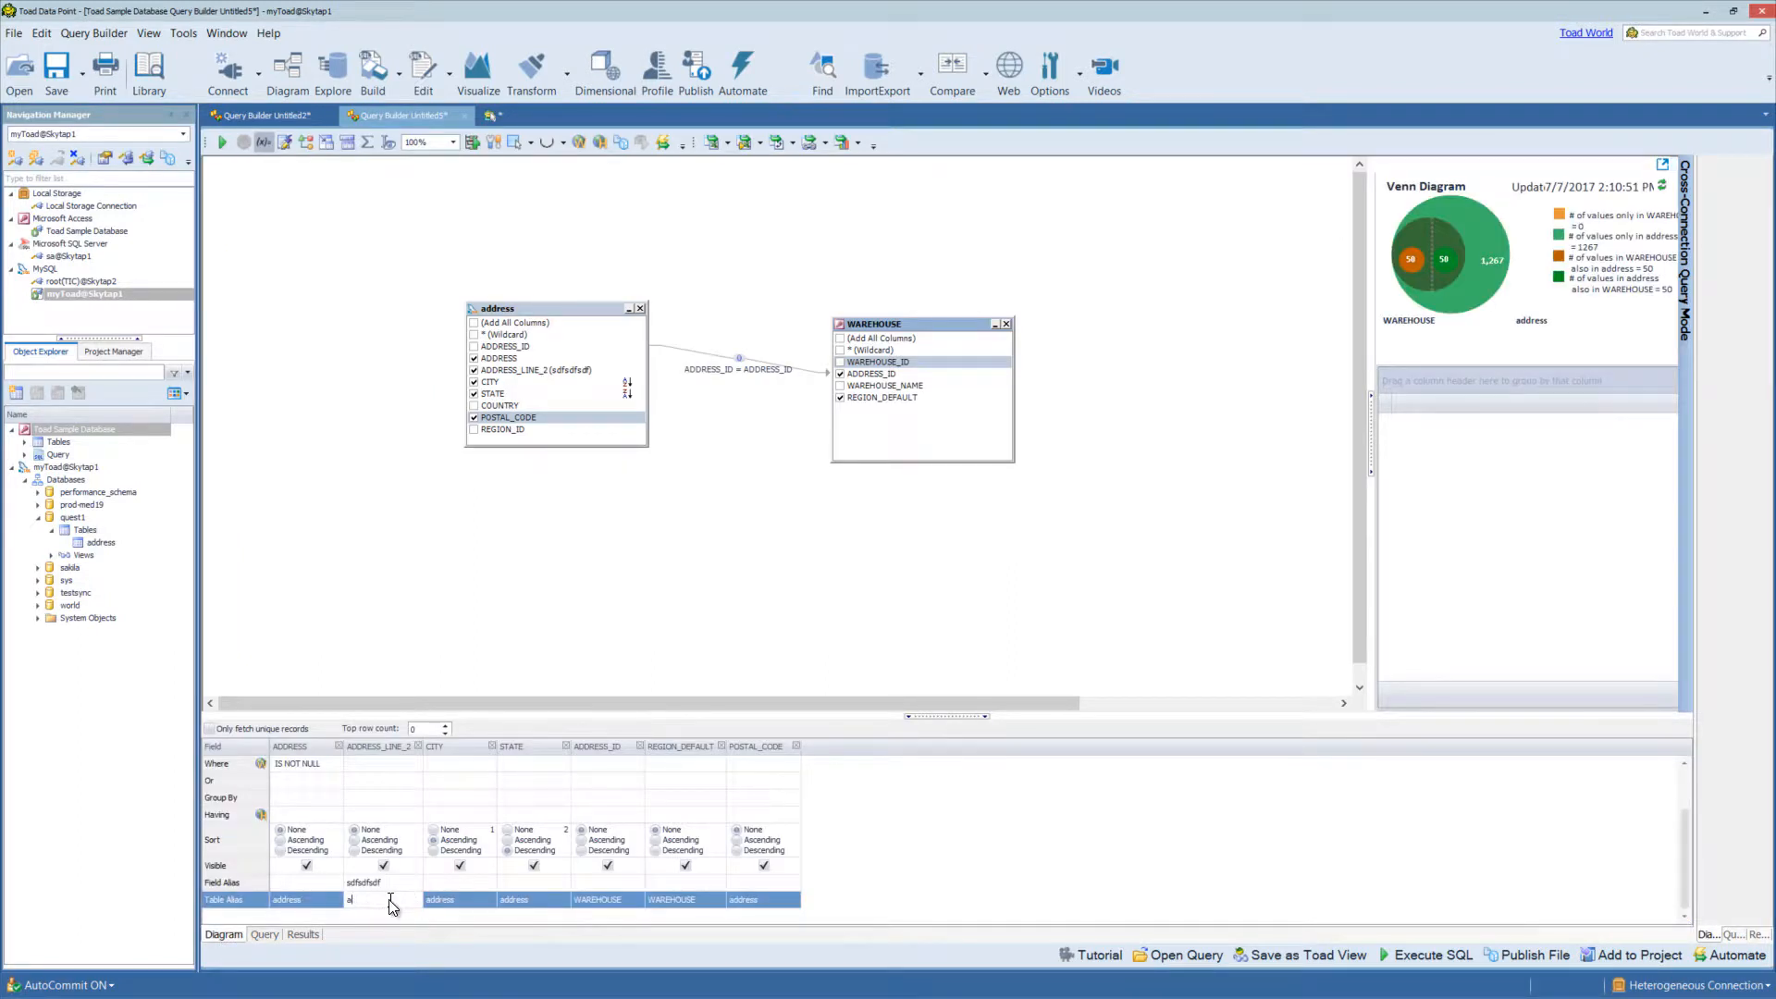
{"action": "key", "text": "Return"}
{"action": "left_click", "coordinate": [610, 901]}
{"action": "type", "text": "w"}
{"action": "key", "text": "Return"}
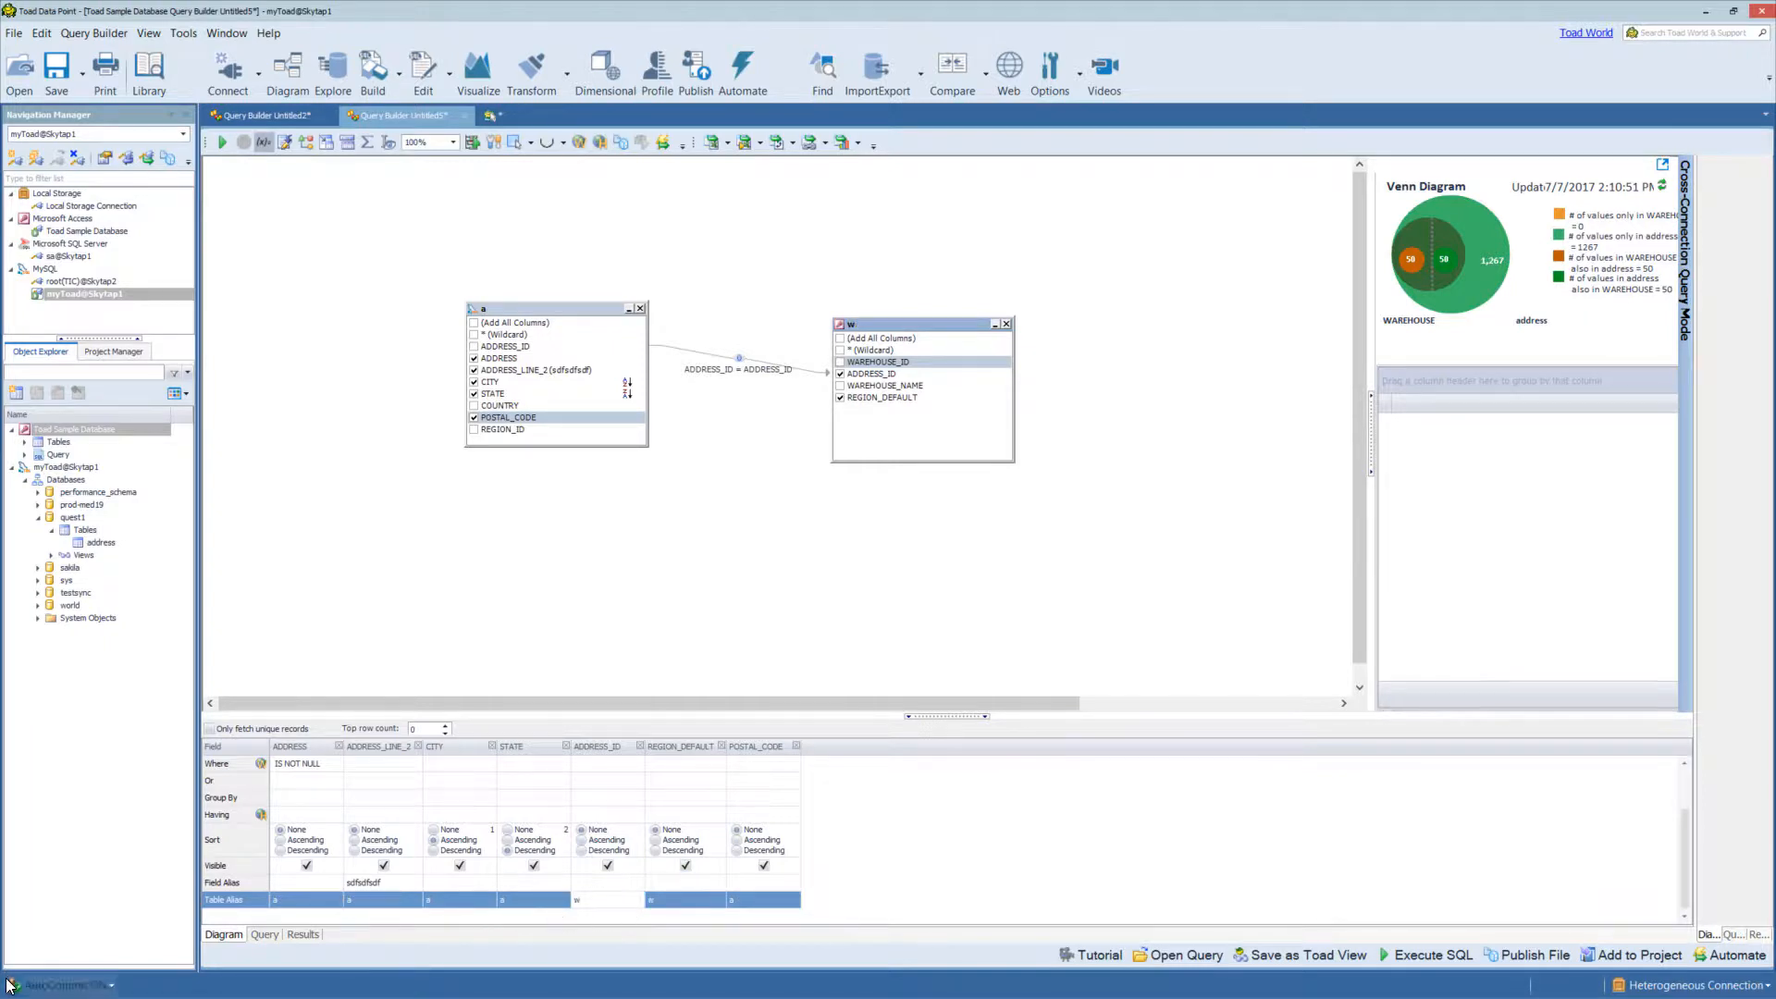
- Review the SQL with the new table aliases, execute the query and return to its diagram
{"action": "left_click", "coordinate": [264, 936]}
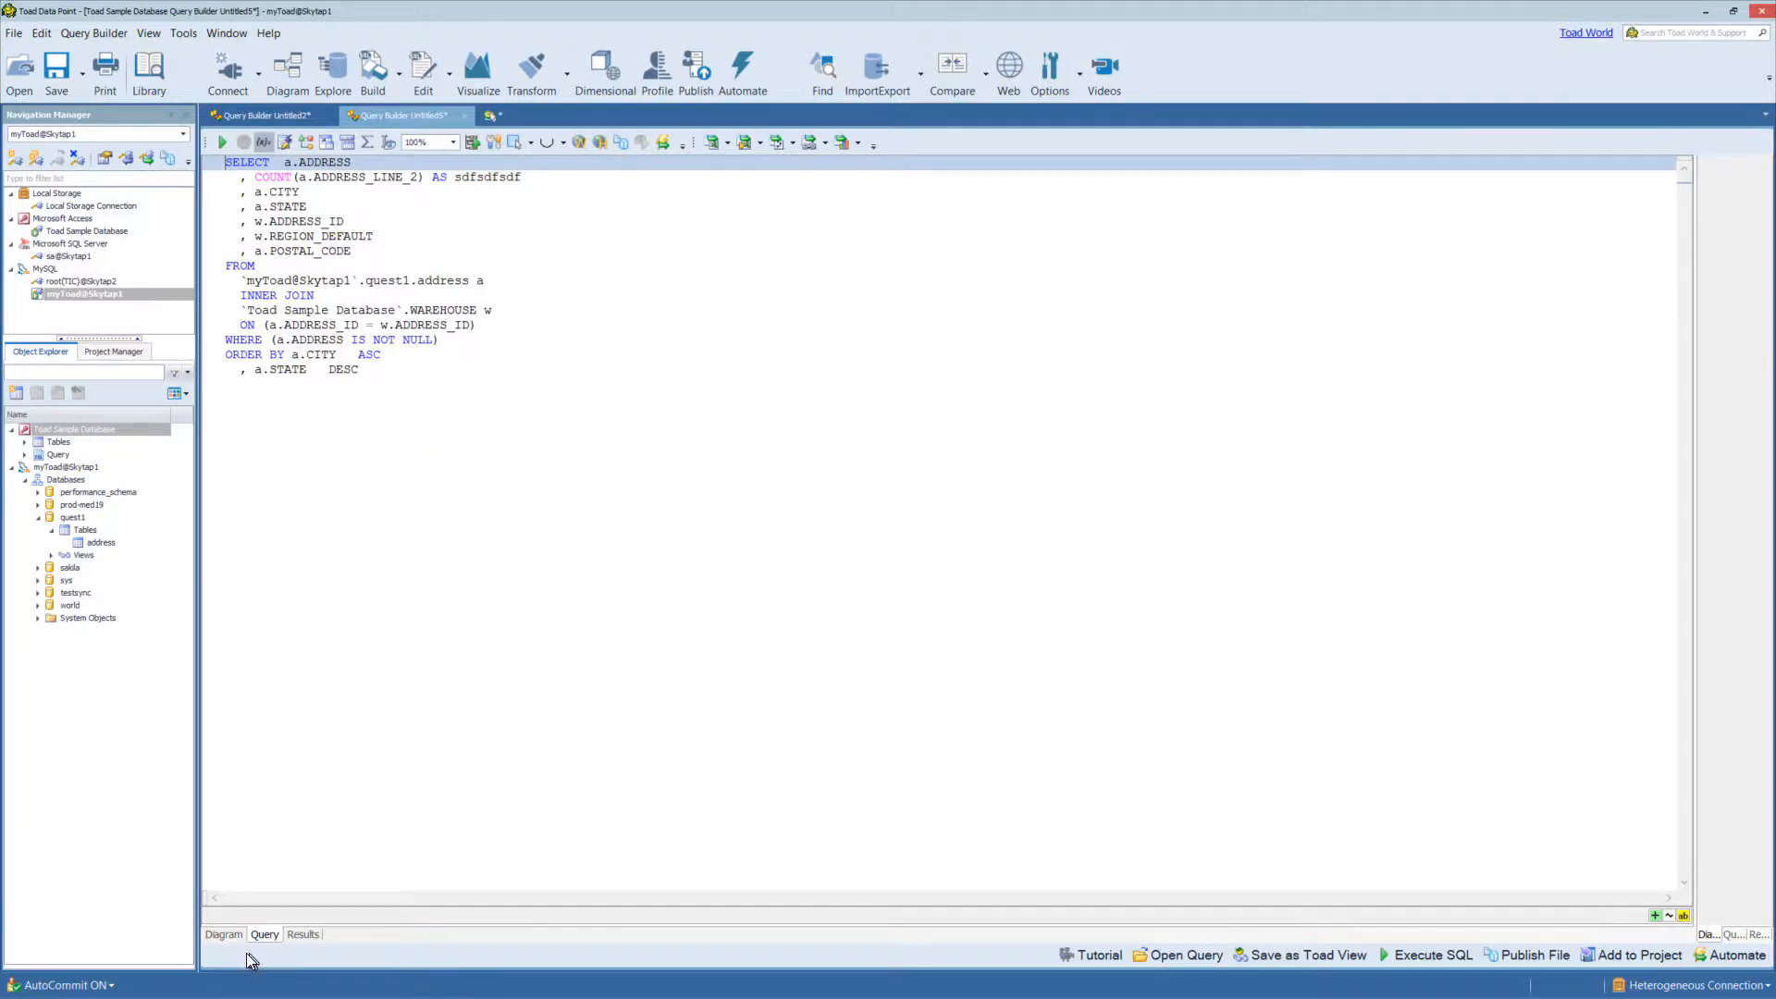
{"action": "left_click", "coordinate": [225, 935]}
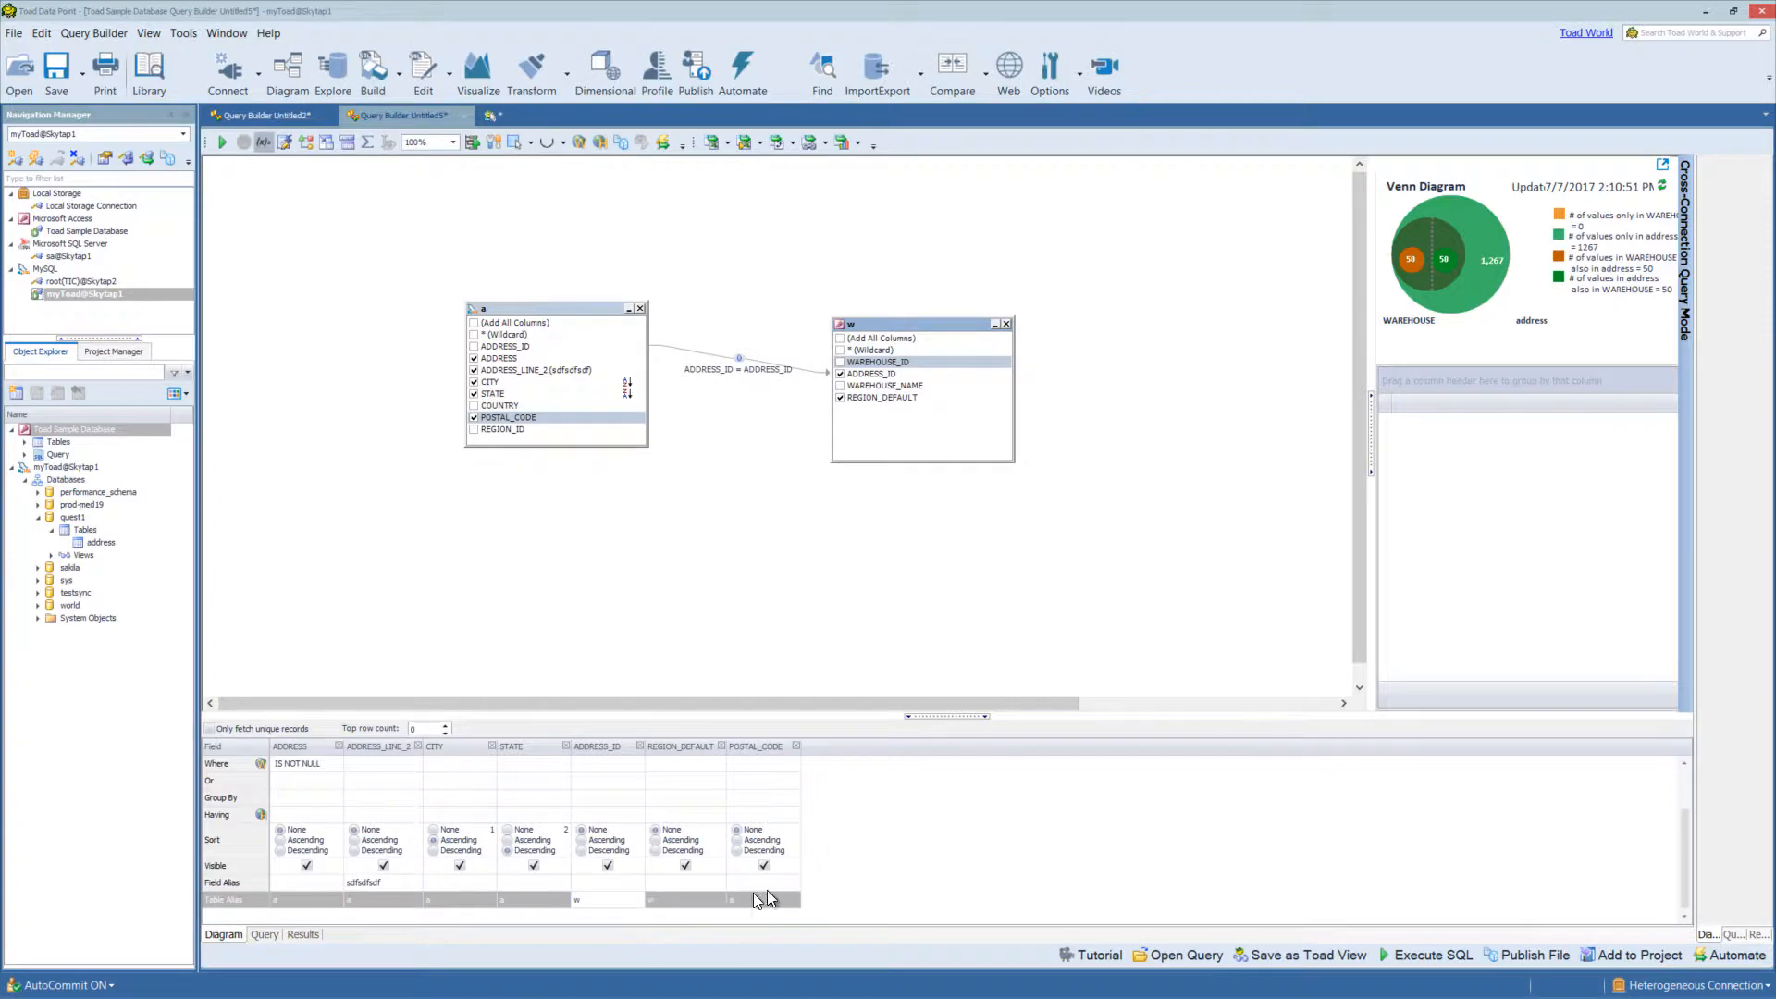
{"action": "left_click", "coordinate": [1415, 955]}
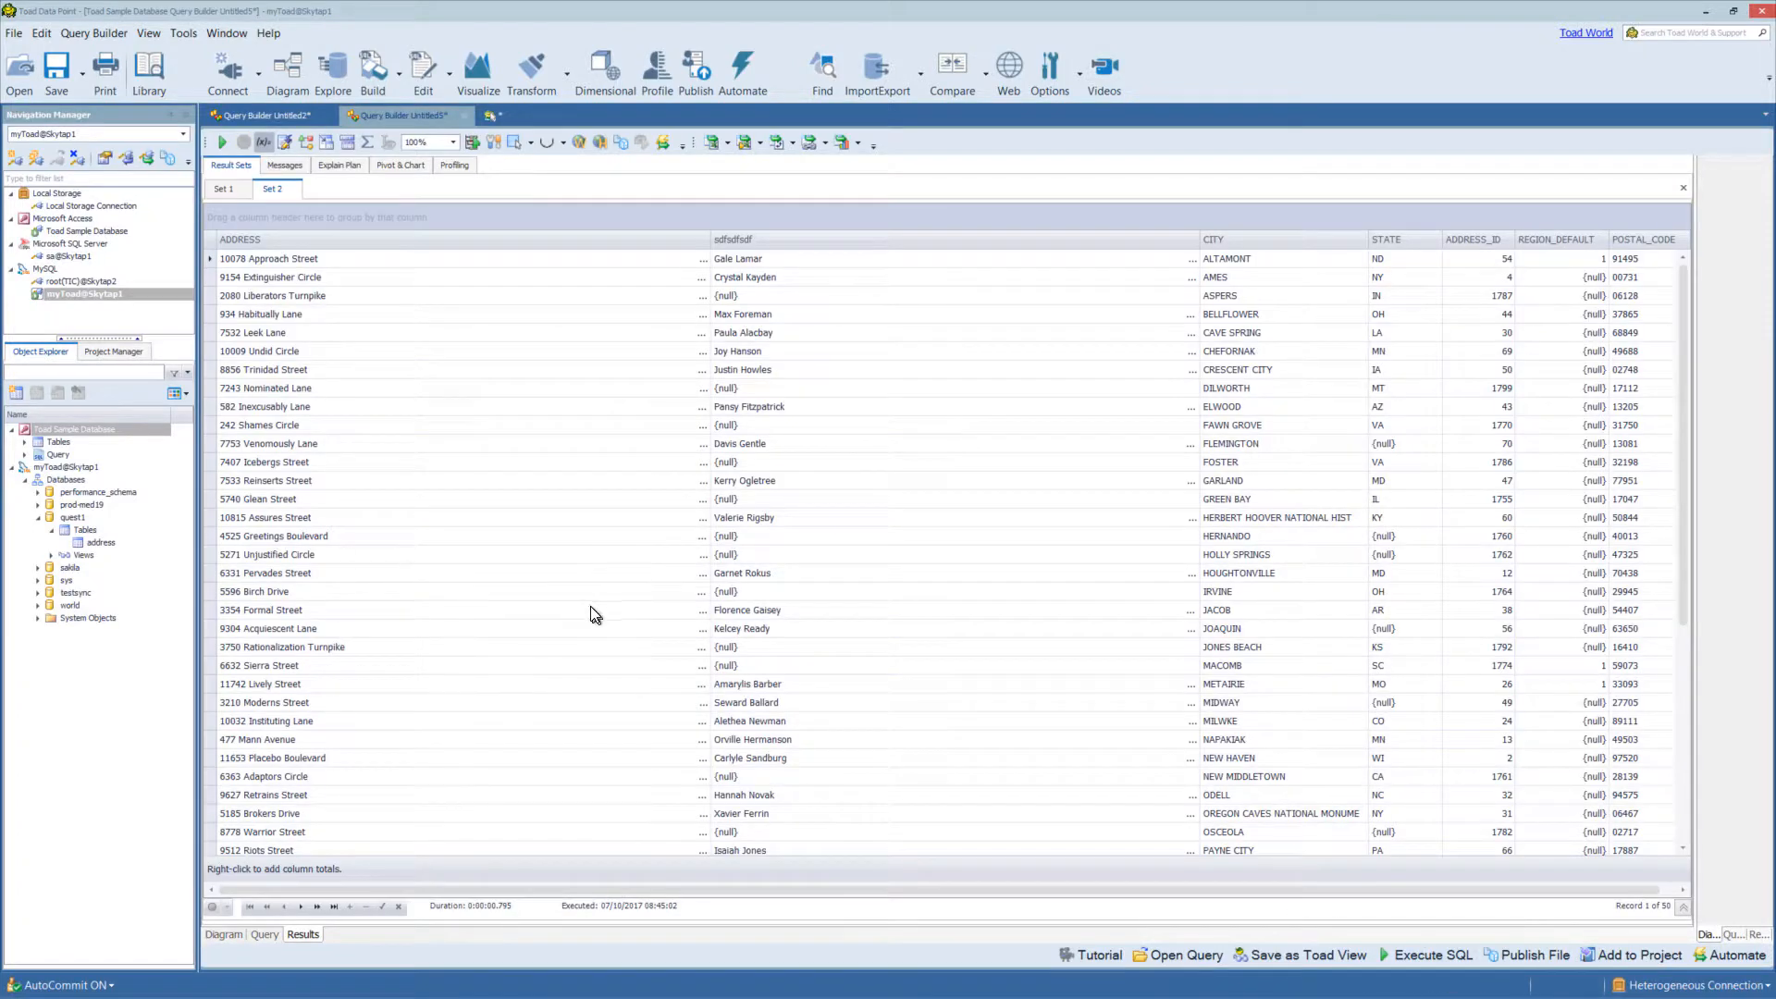
{"action": "left_click", "coordinate": [222, 934]}
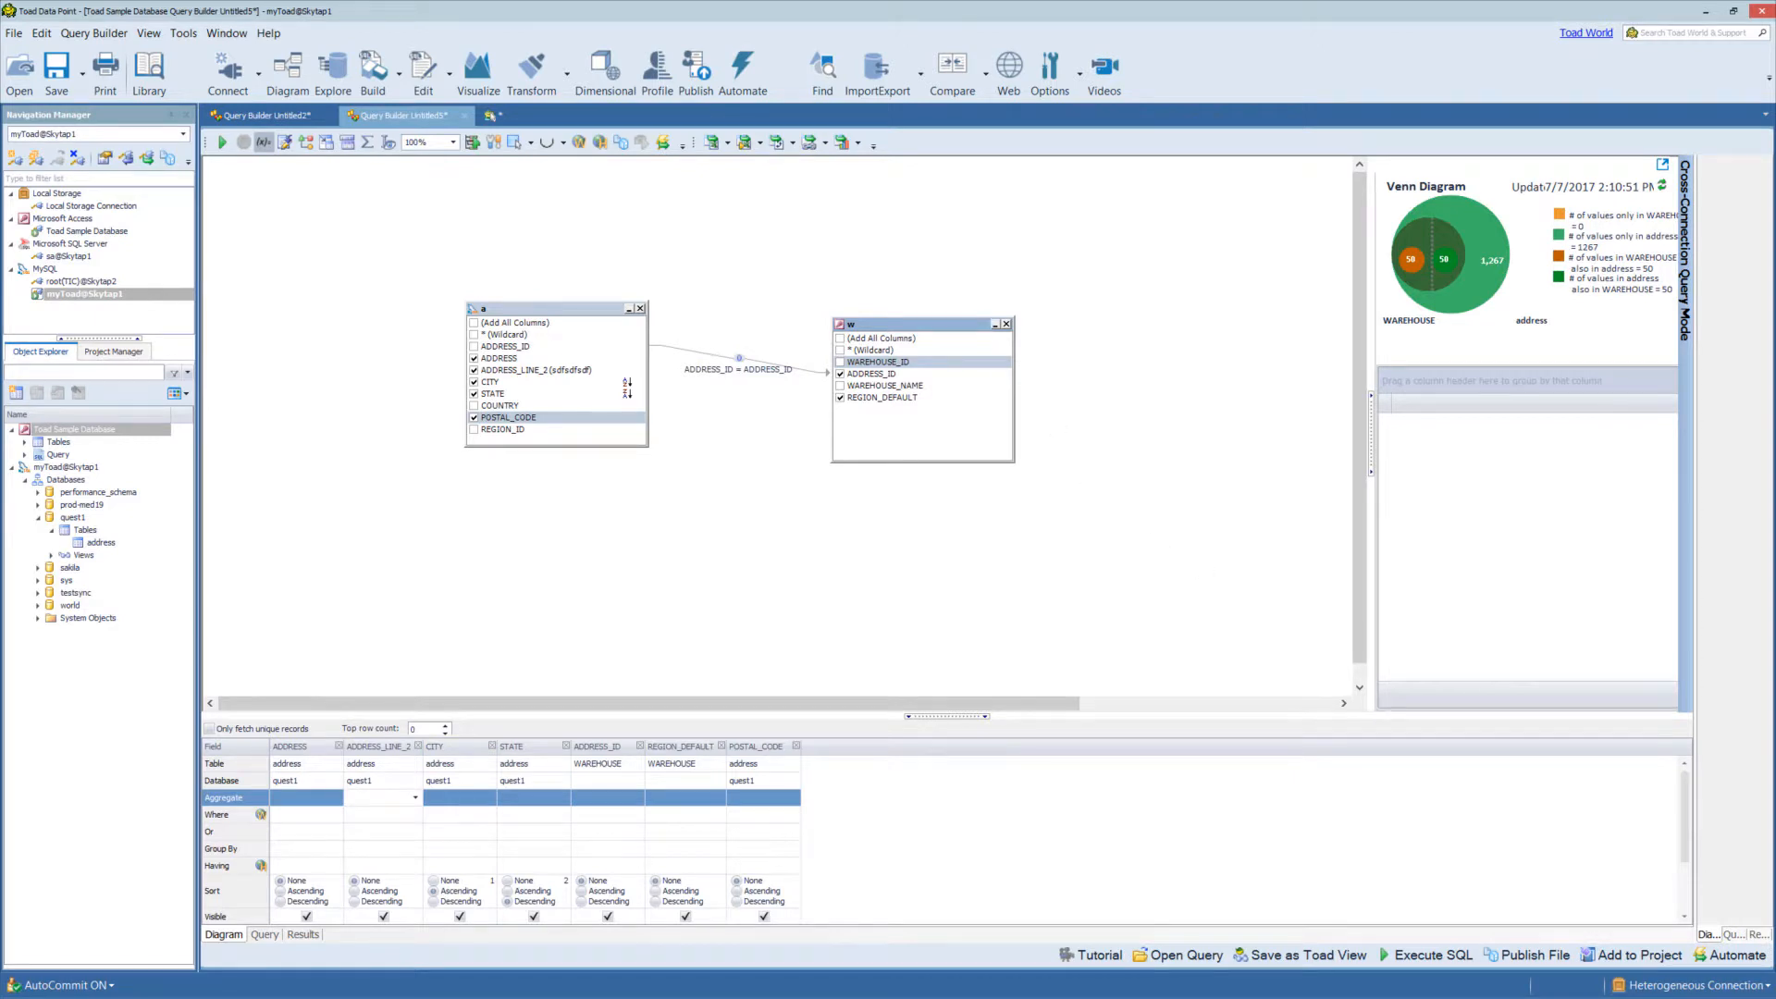
- Consult the built-in Toad Help topic on creating cross-connection queries and close the help window
{"action": "left_click", "coordinate": [396, 269]}
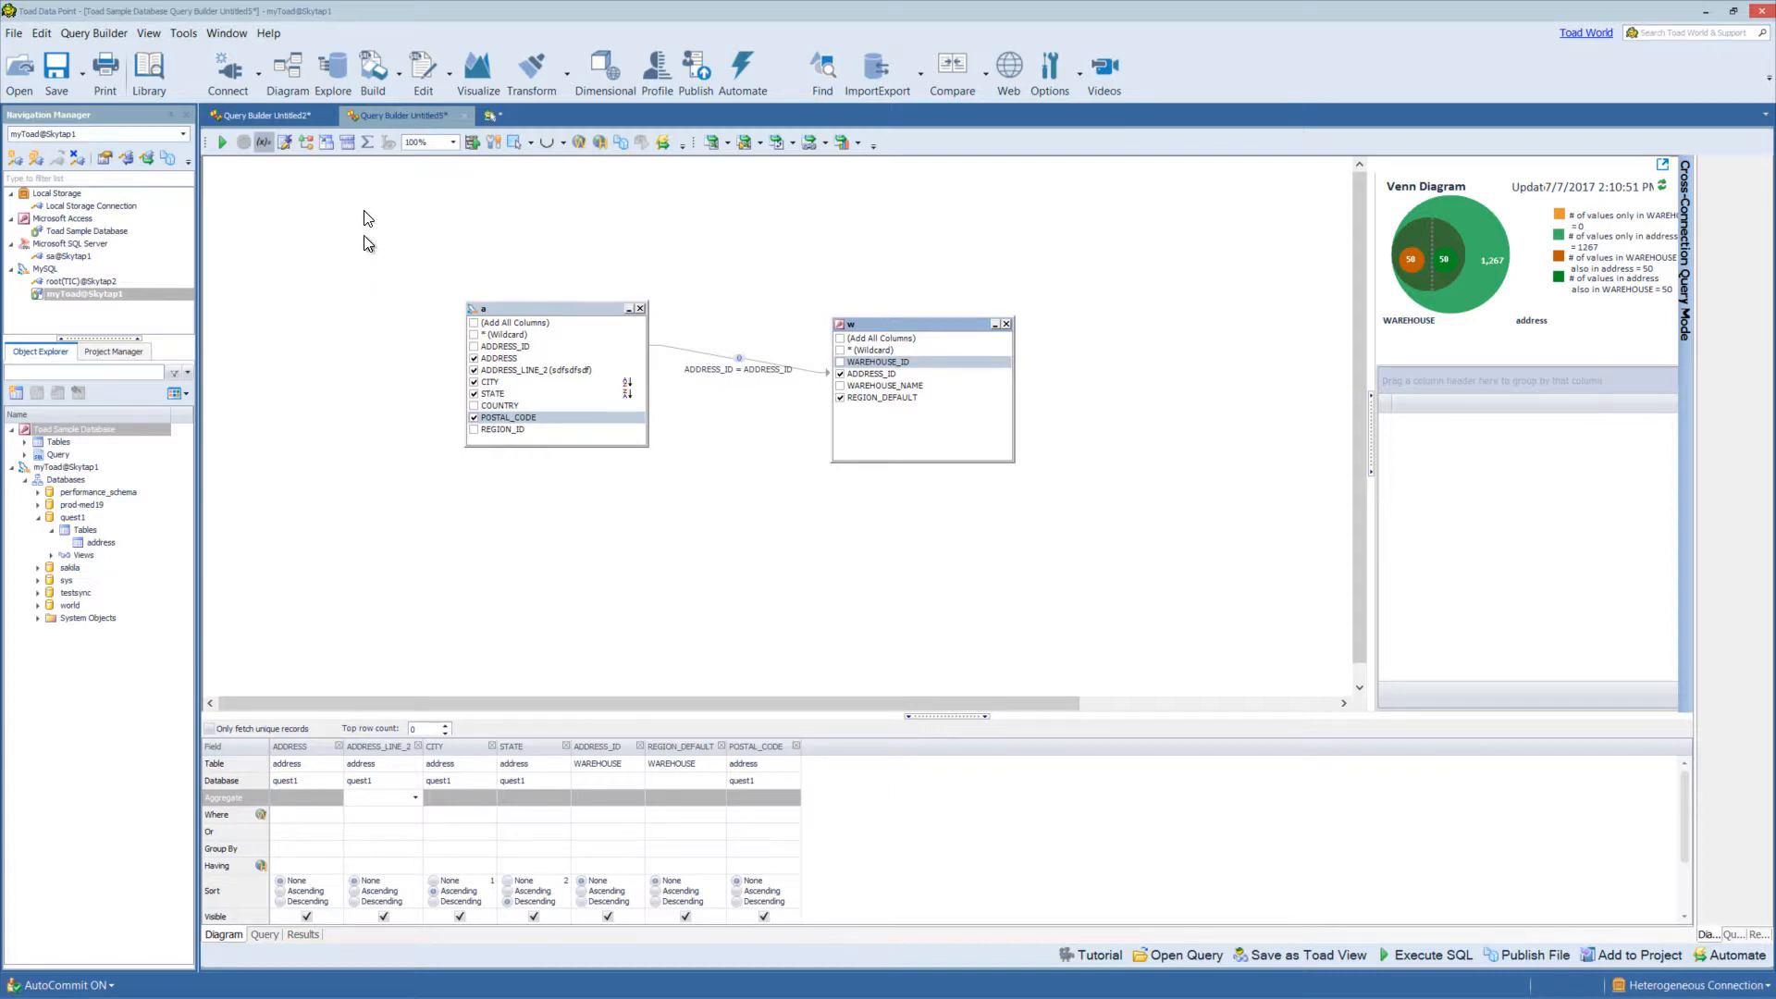
{"action": "left_click", "coordinate": [270, 34]}
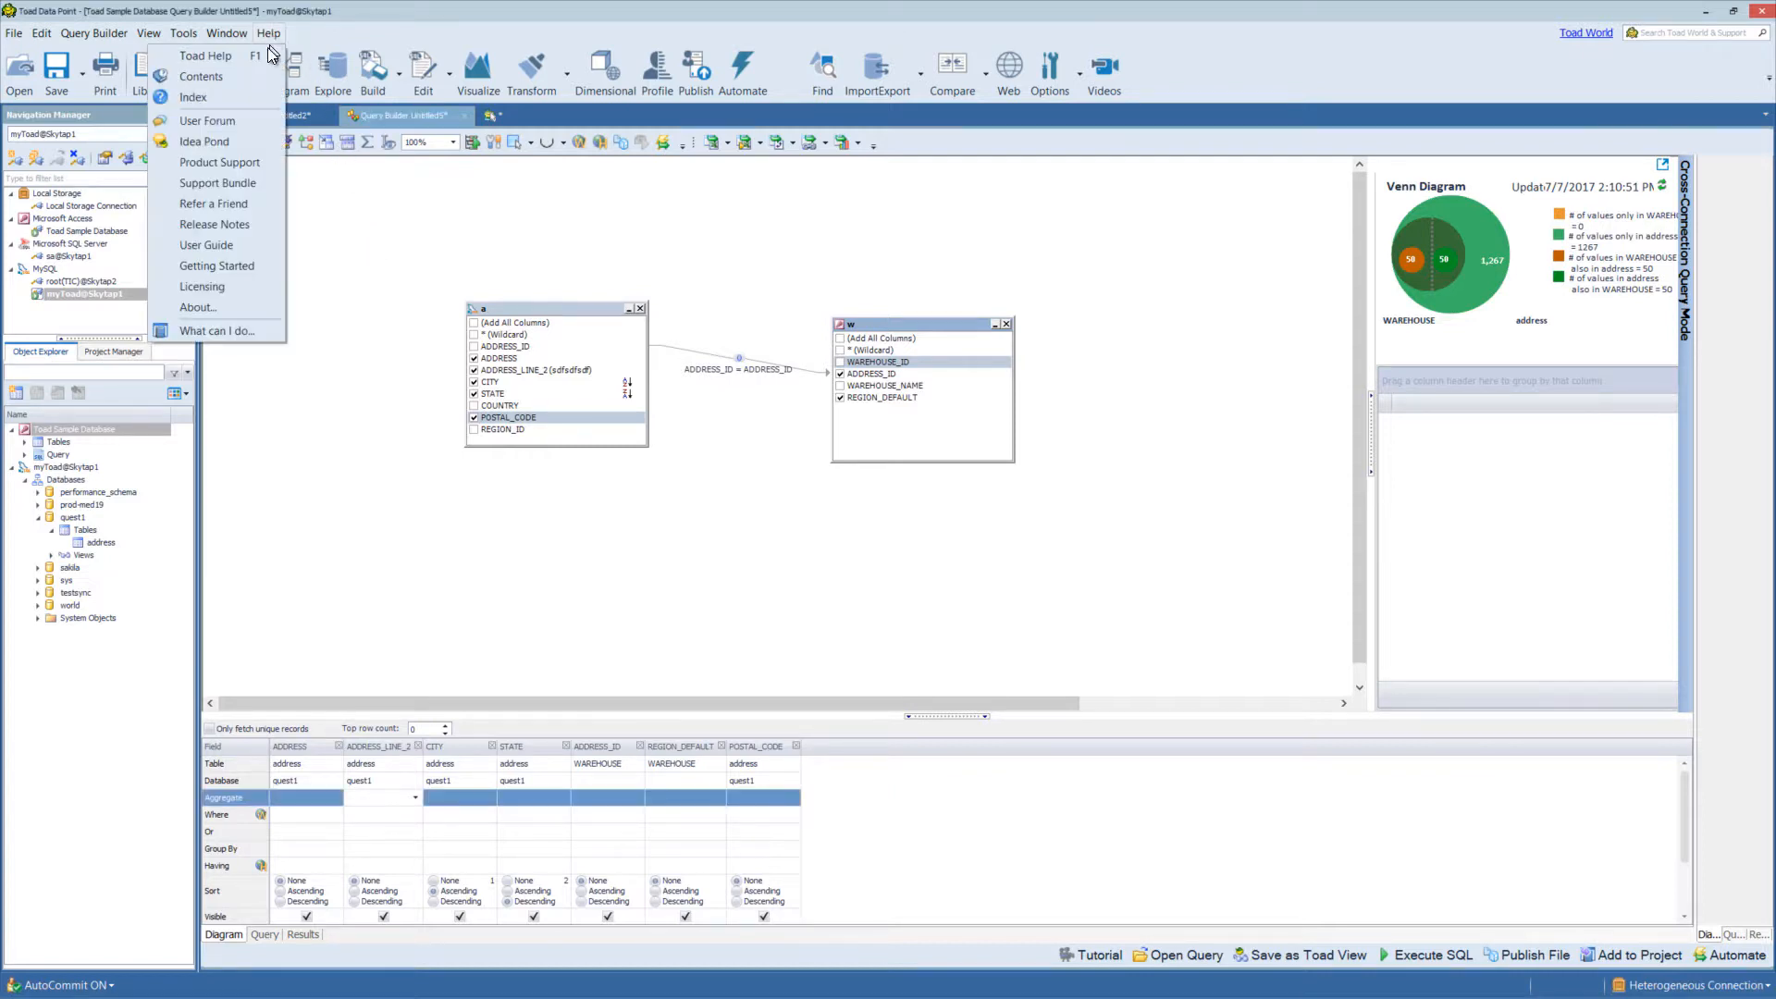
{"action": "left_click", "coordinate": [259, 58]}
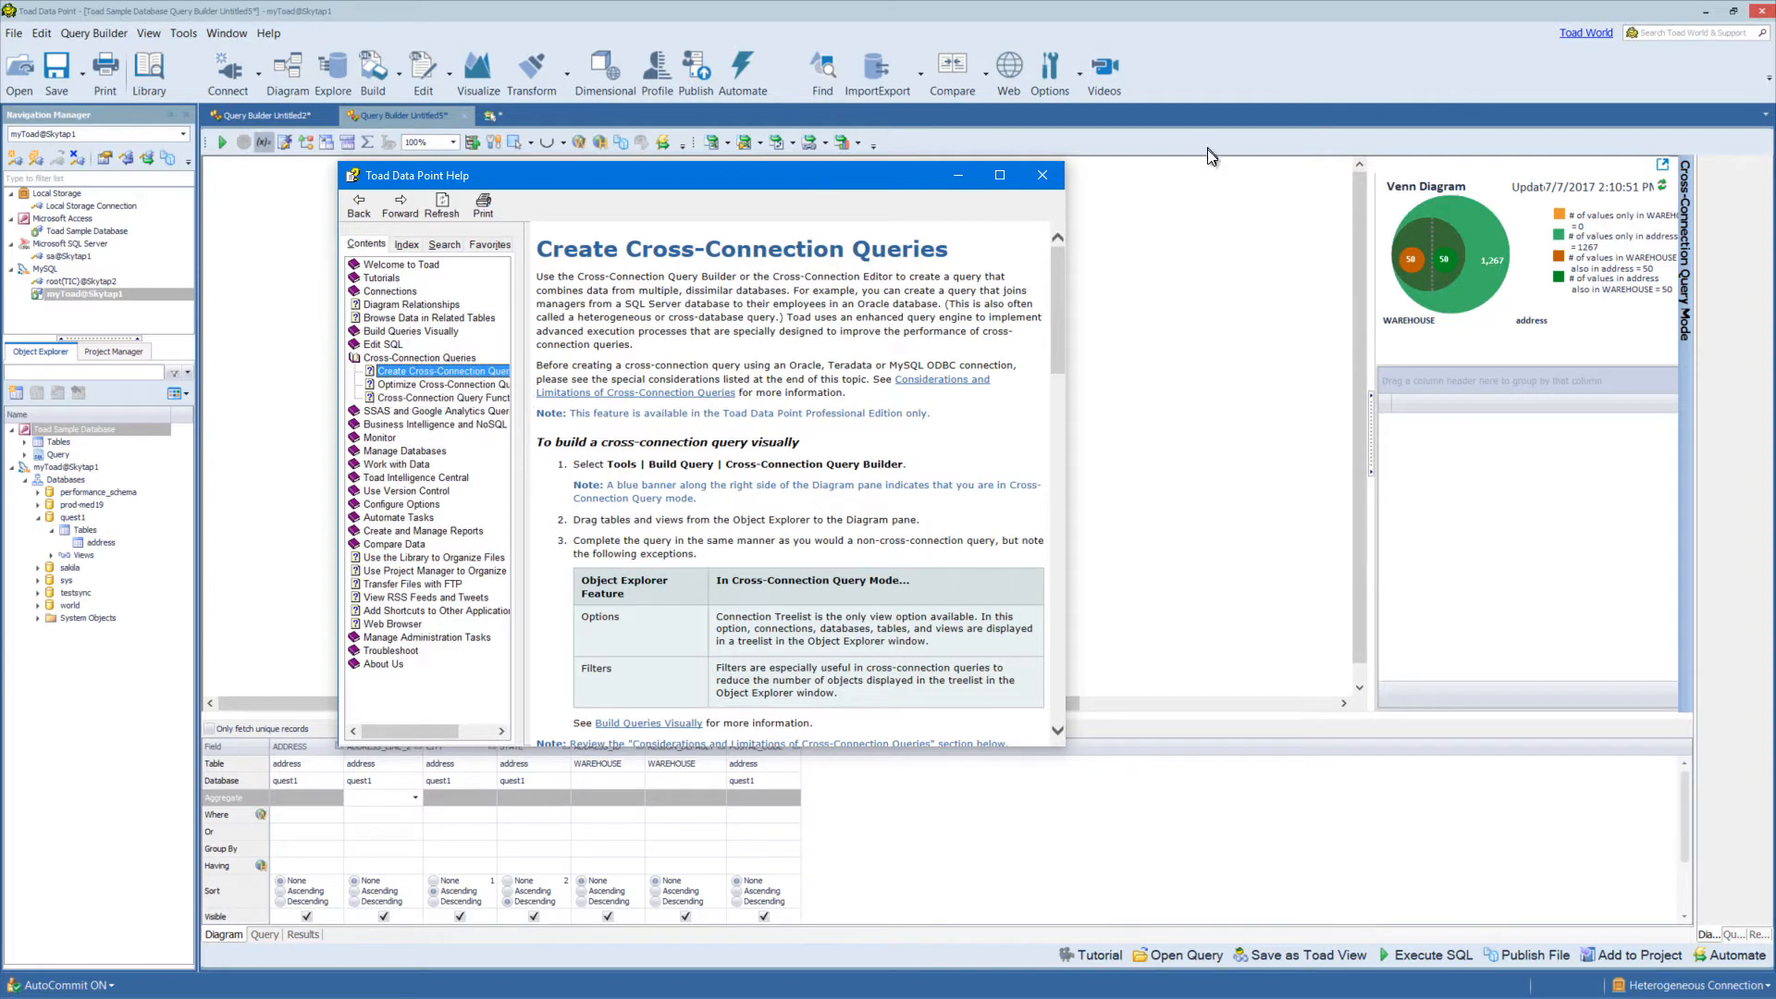
{"action": "left_click", "coordinate": [1043, 175]}
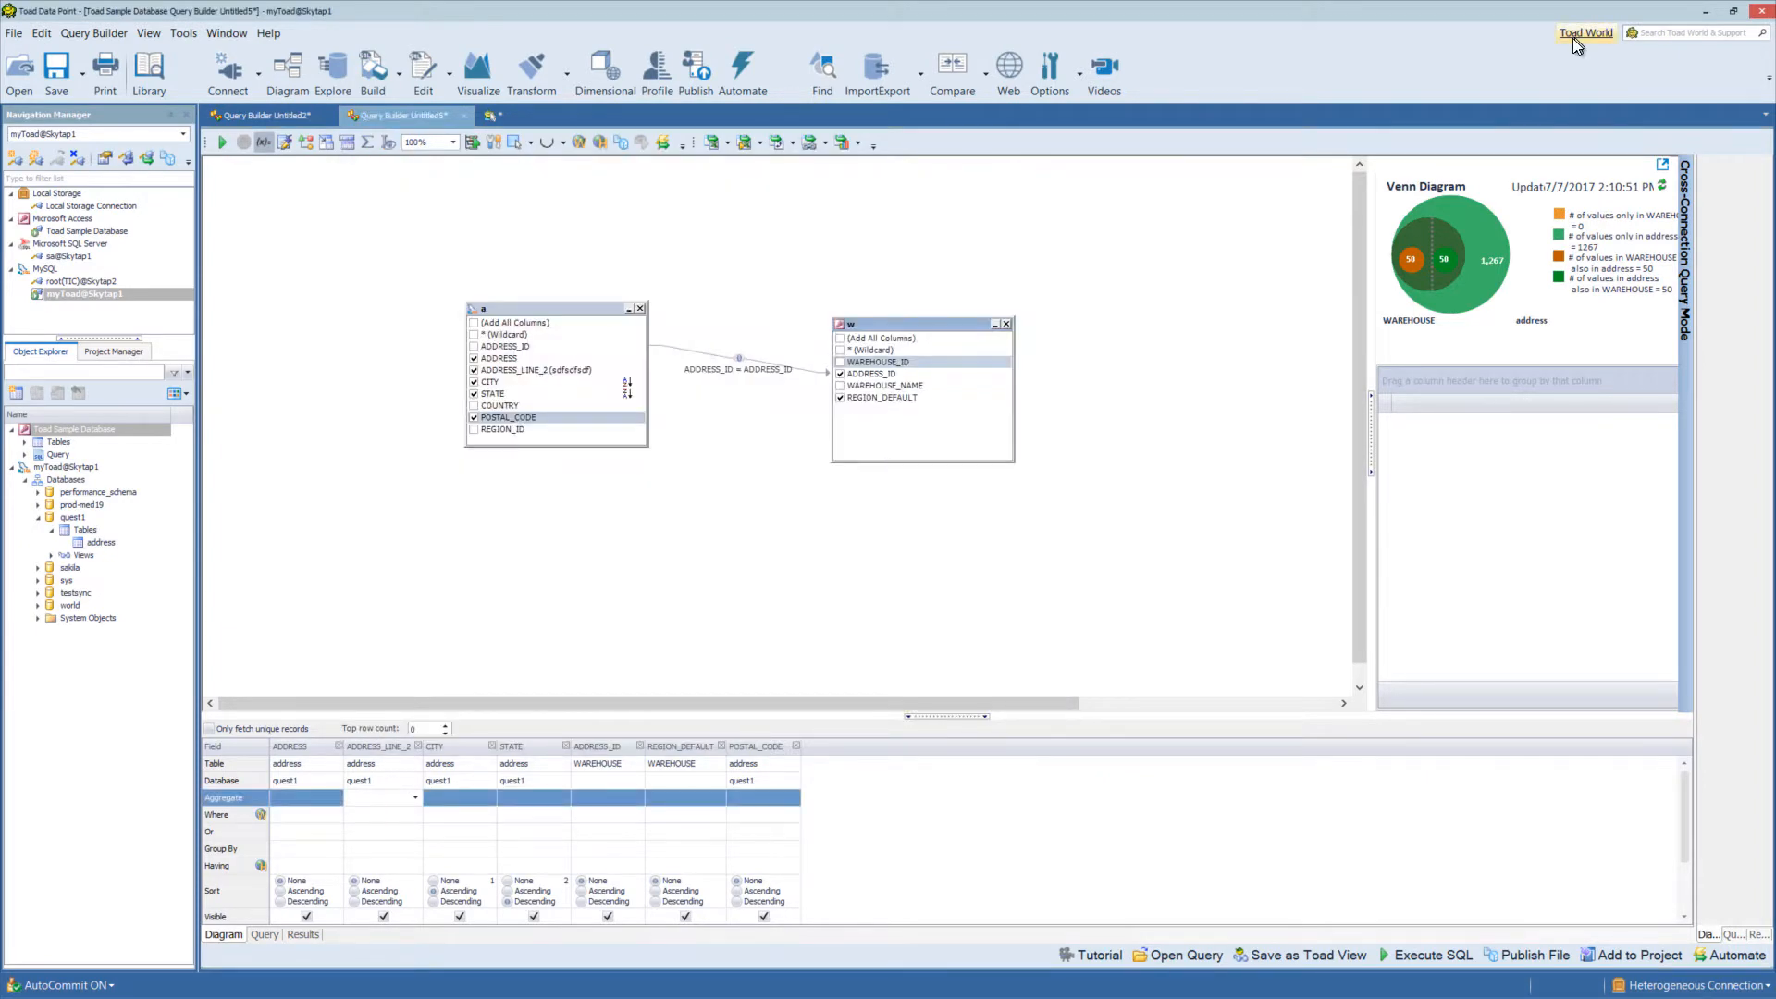
- Open the Toad World sign-up form and place the cursor in its email address field
{"action": "left_click", "coordinate": [1573, 37]}
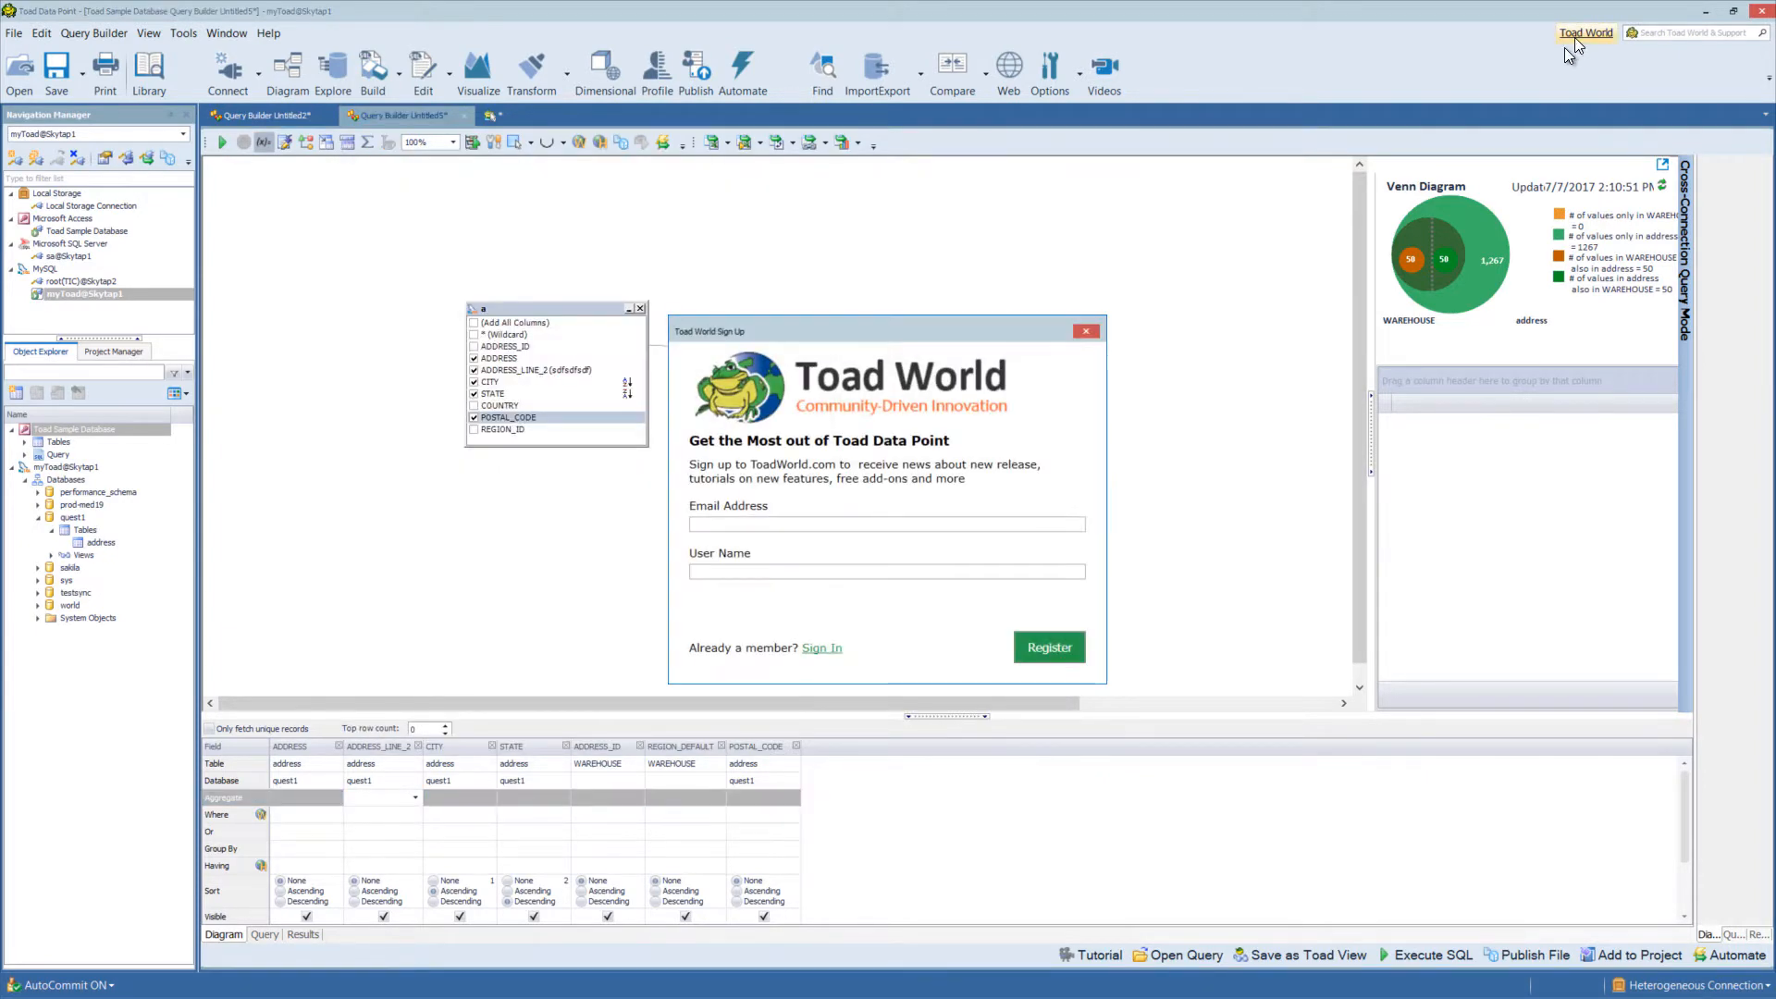
{"action": "left_click", "coordinate": [888, 531]}
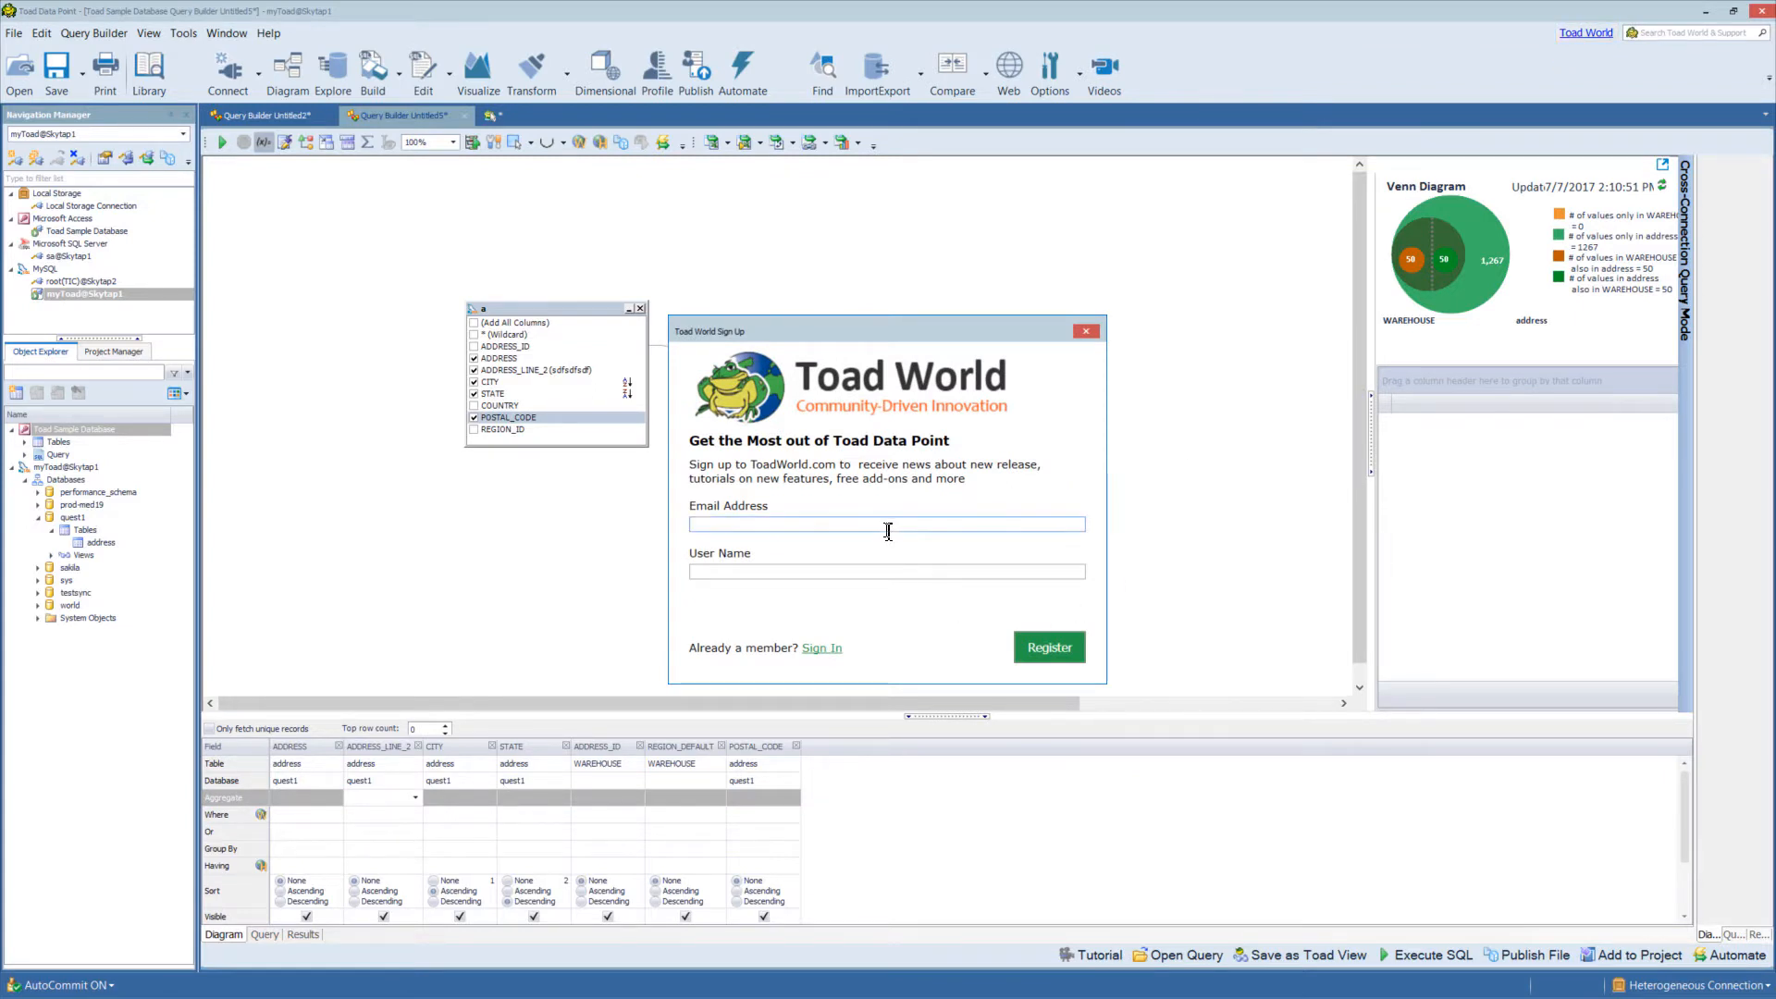